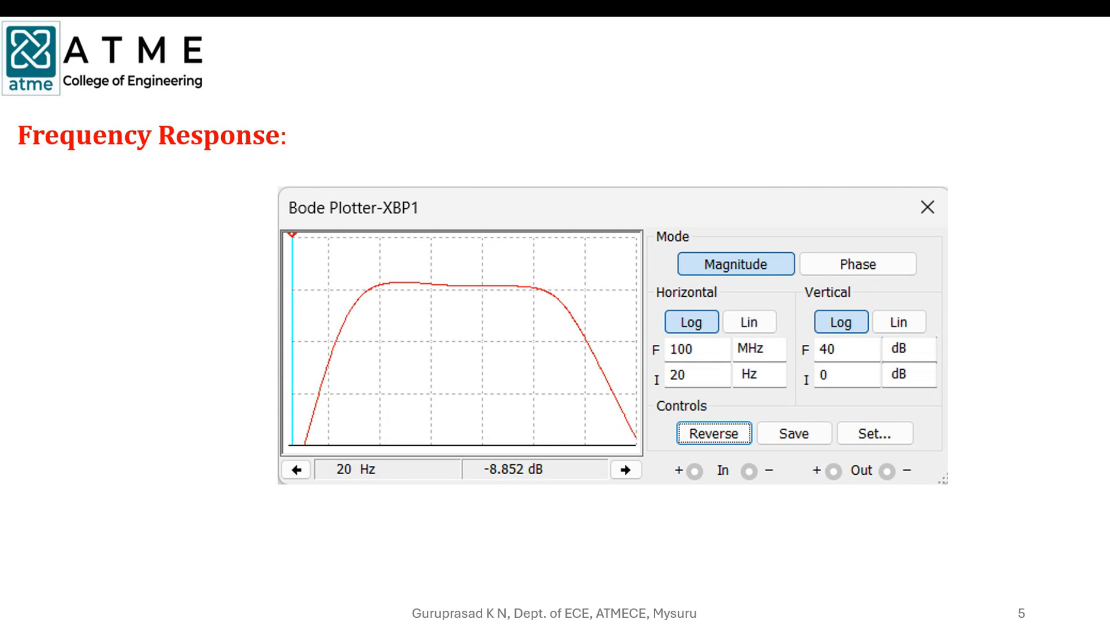
End the slide show after the Tabular Column slide and switch to the blank MOSFET Characteristics design in Multisim.
key(Right)
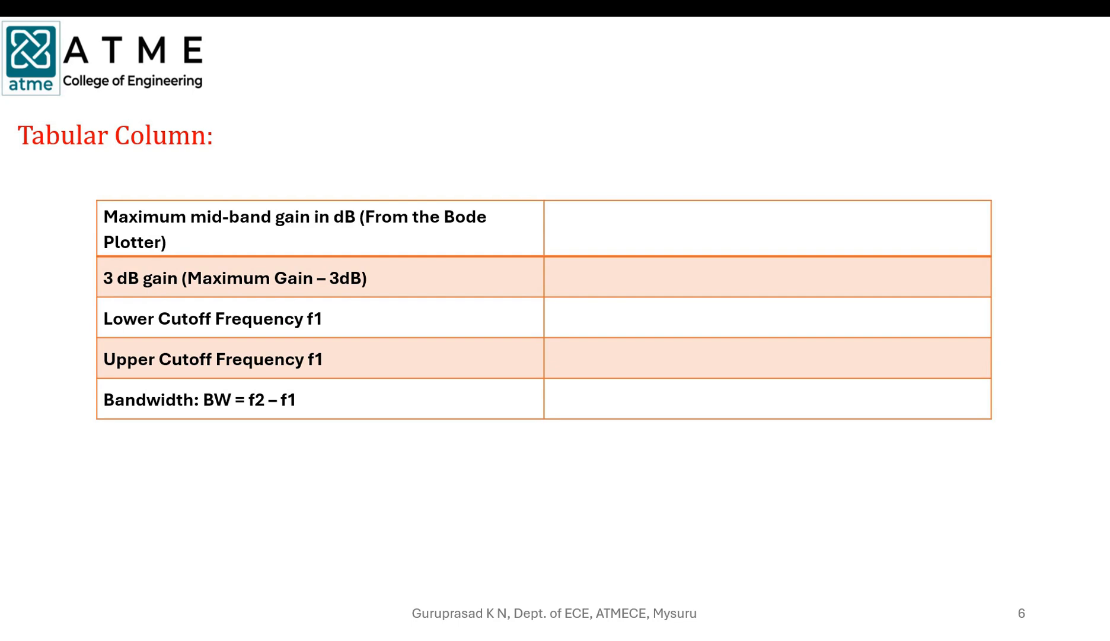
key(Escape)
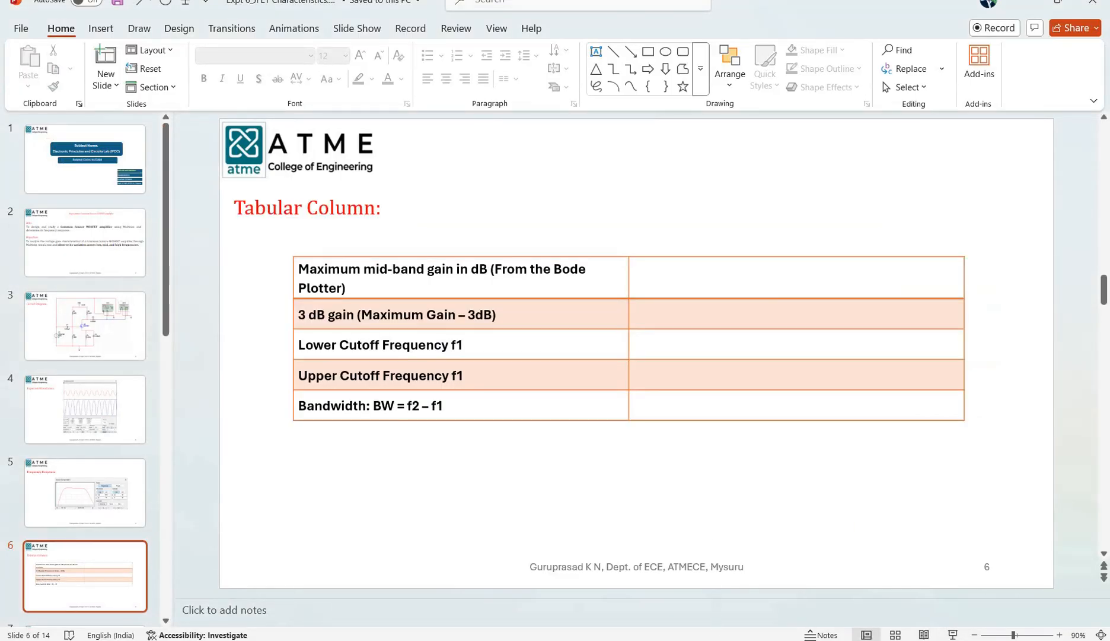
mouse_move(732, 638)
click(732, 587)
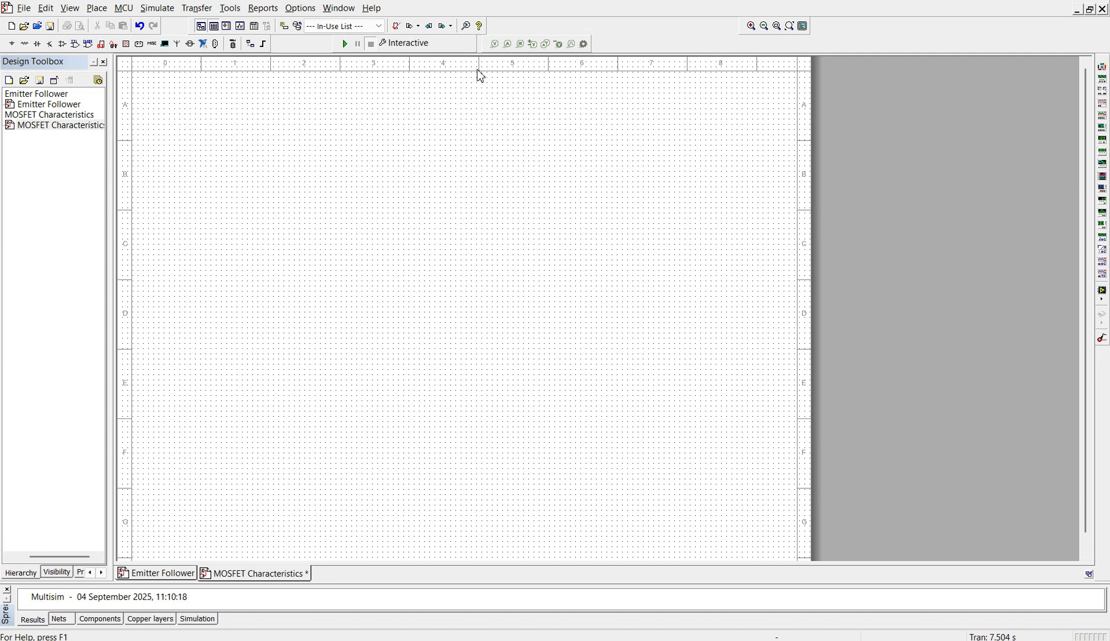
Place a 2N7000 transistor from the MOS_ENH_N family near the middle of the schematic.
key(ctrl+w)
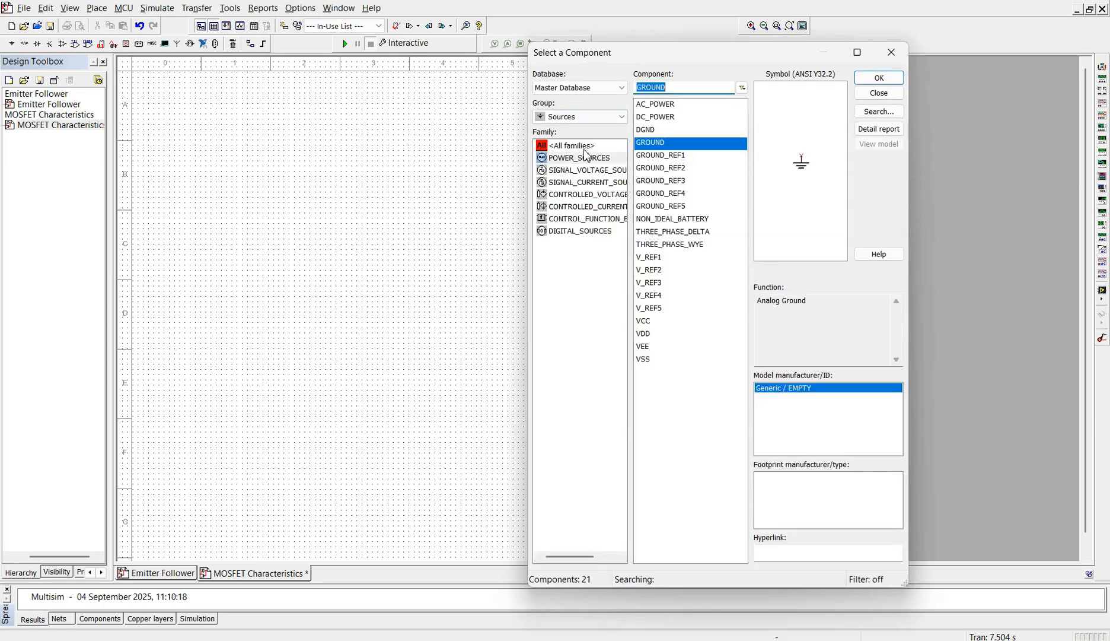
click(617, 122)
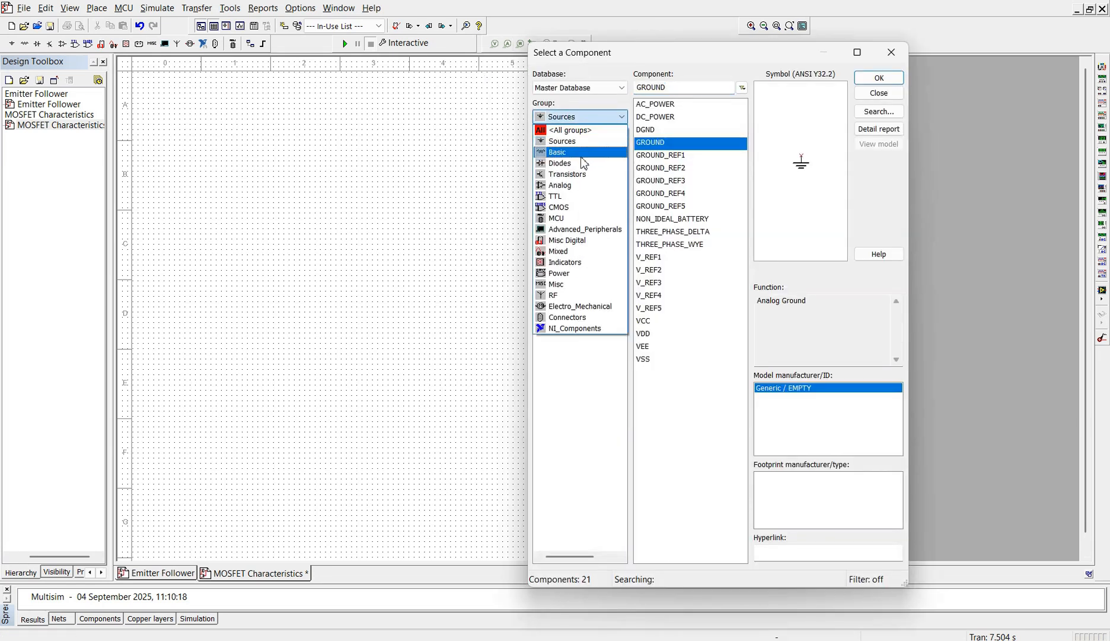
click(580, 174)
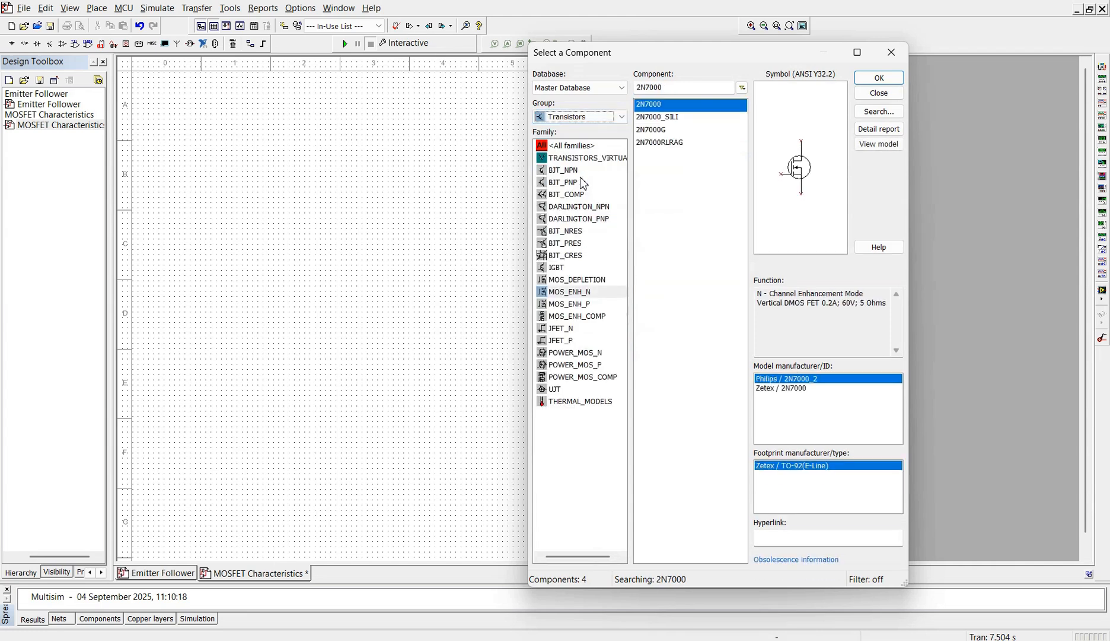
click(582, 293)
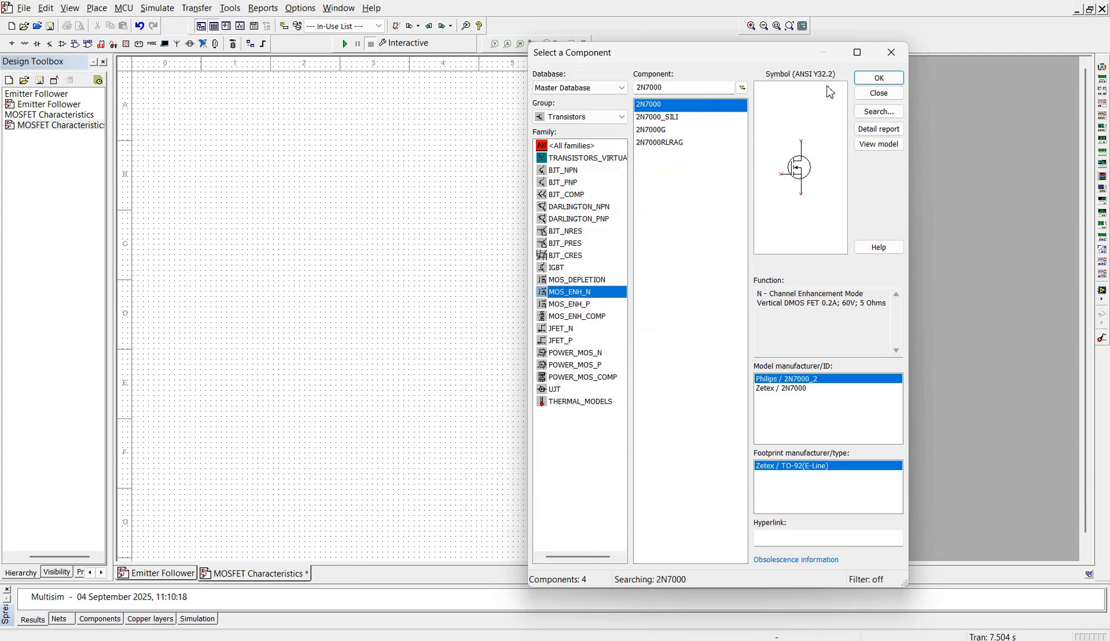
click(876, 79)
click(463, 297)
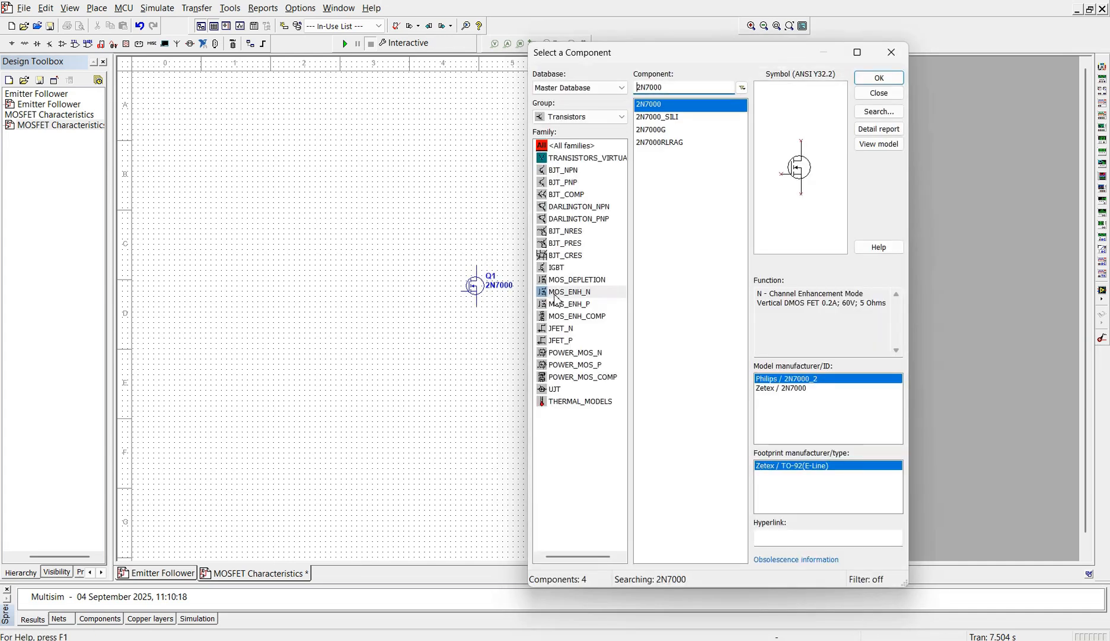
Place a 1 kΩ resistor from the Basic group above and to the left of the transistor.
click(617, 117)
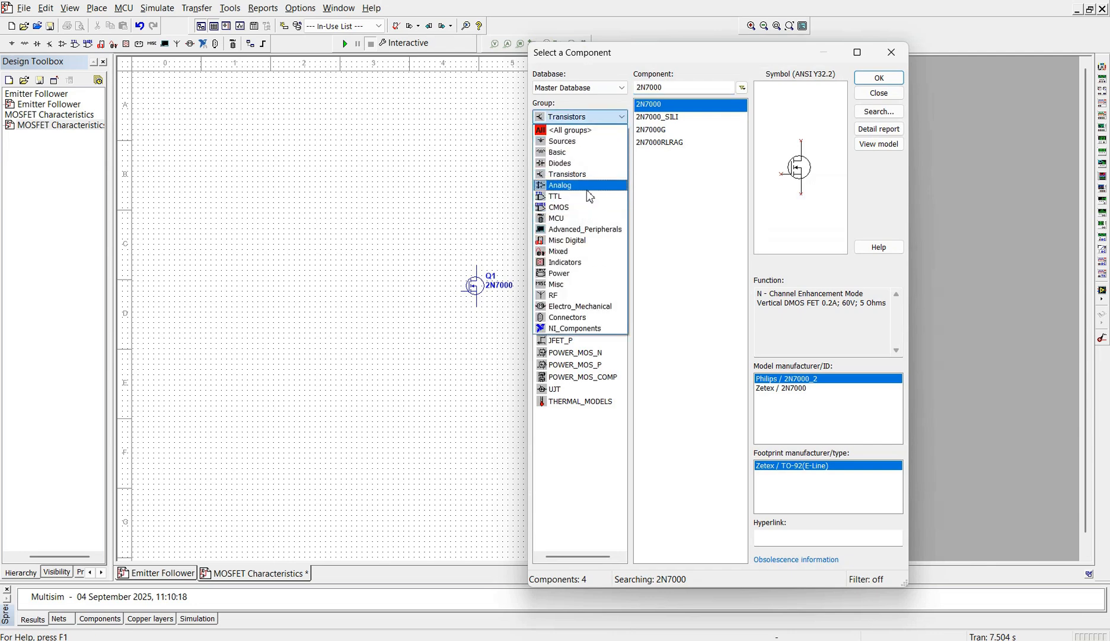
click(586, 152)
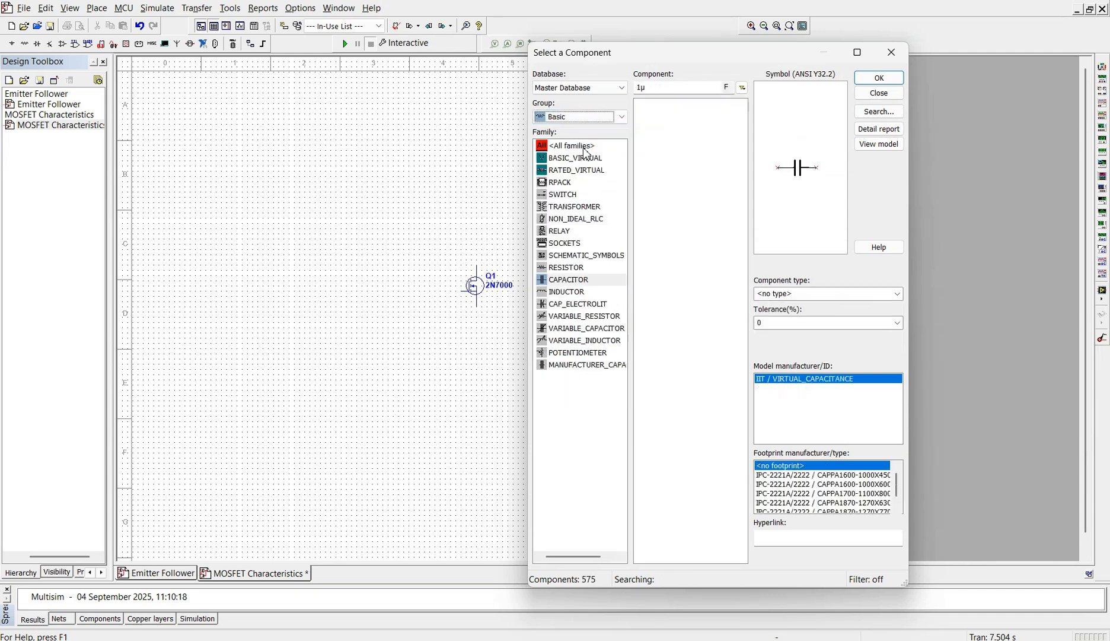
click(567, 267)
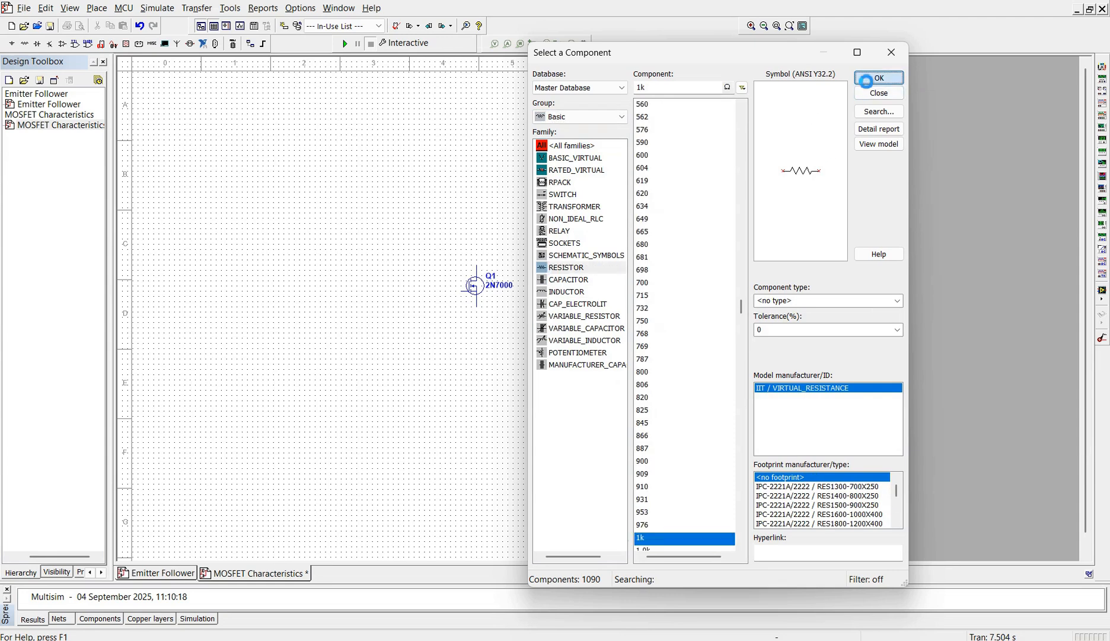
click(879, 77)
click(407, 228)
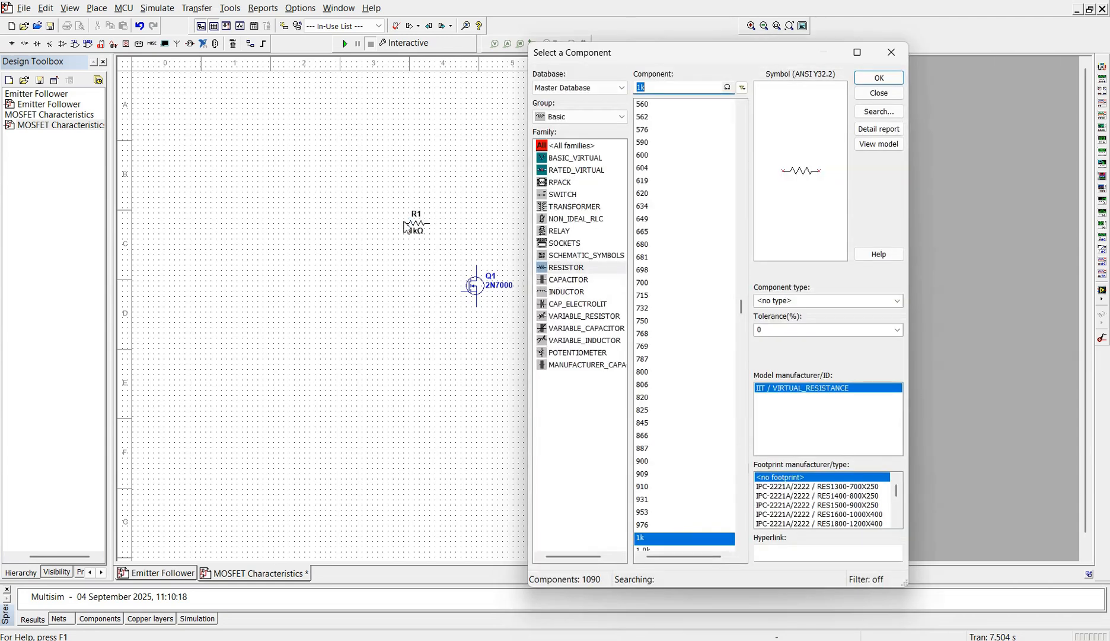
Place a 1 µF capacitor on the schematic to the left of transistor Q1.
click(569, 280)
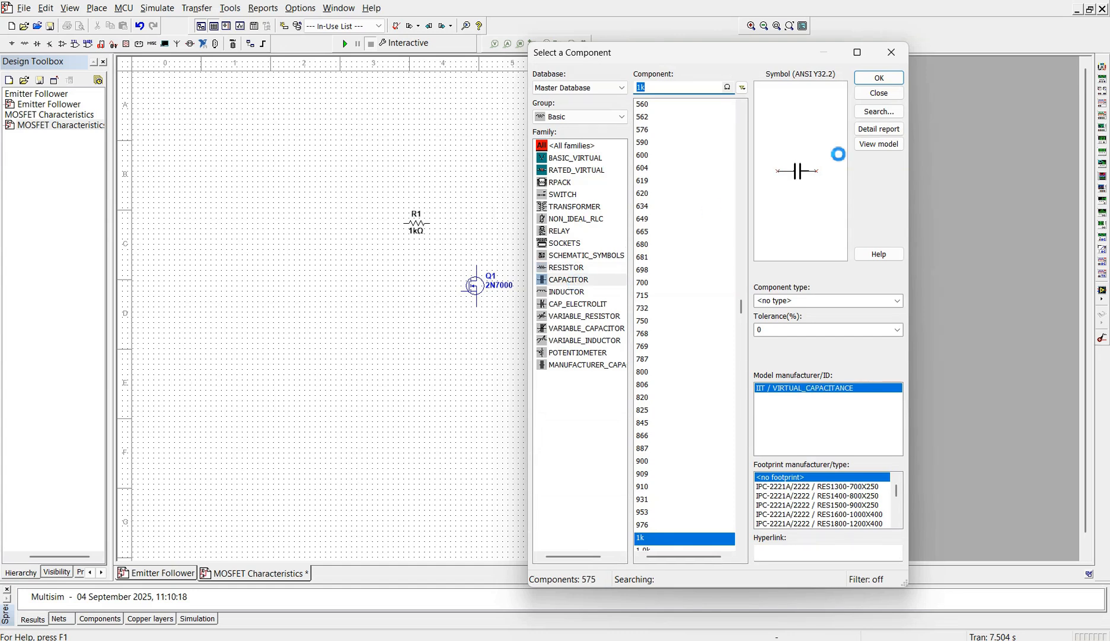
click(879, 78)
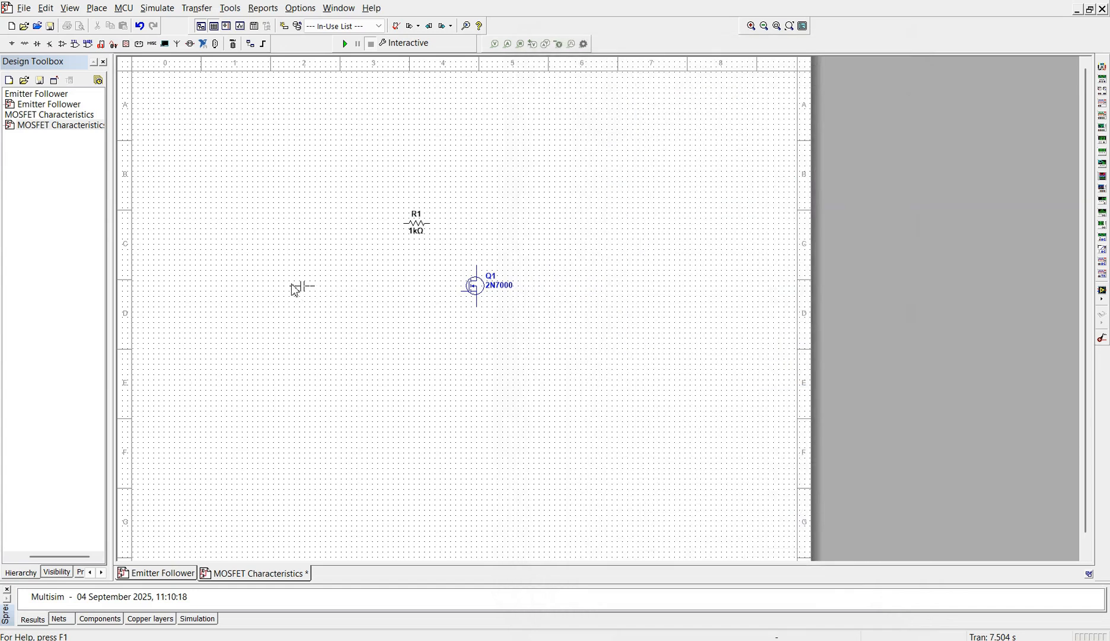
click(292, 289)
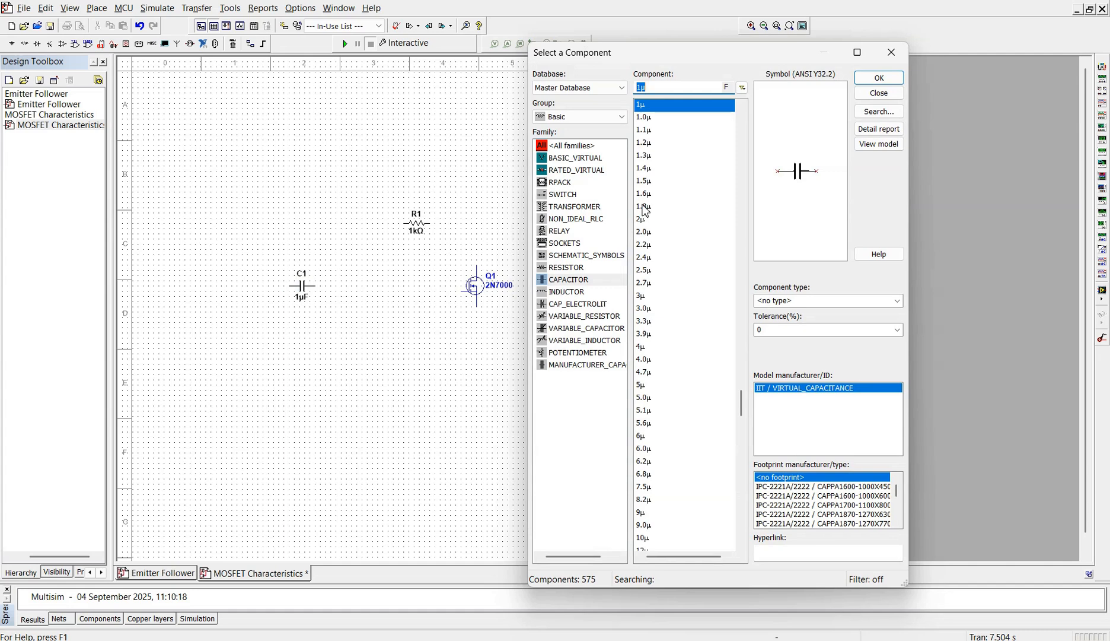
Place a VDD supply from the Sources group above the transistor.
click(614, 125)
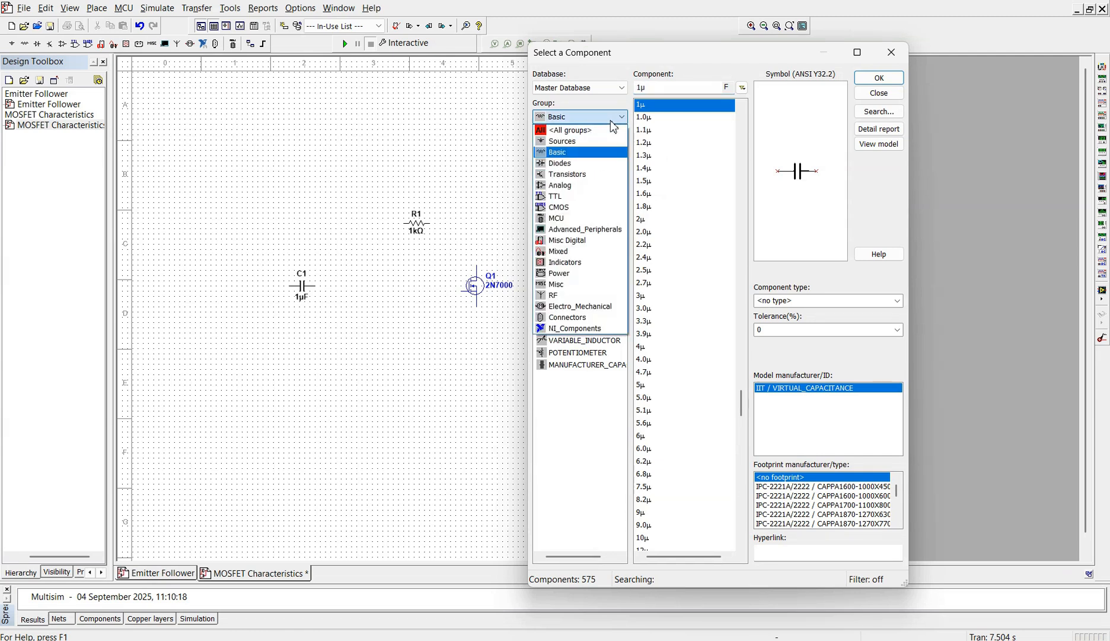
click(579, 144)
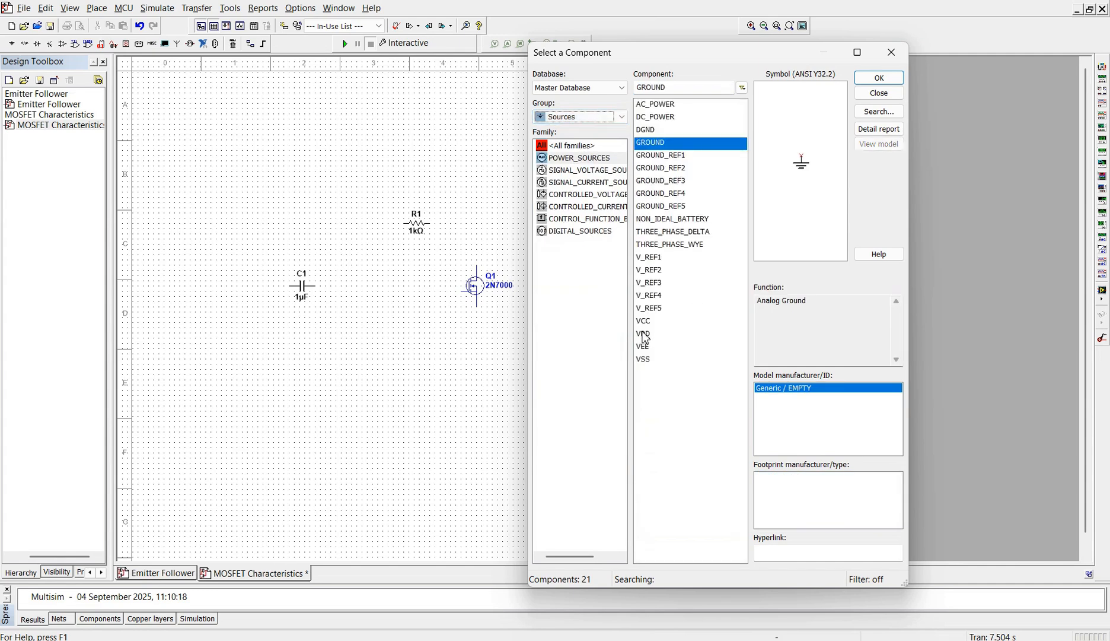
click(644, 334)
click(876, 78)
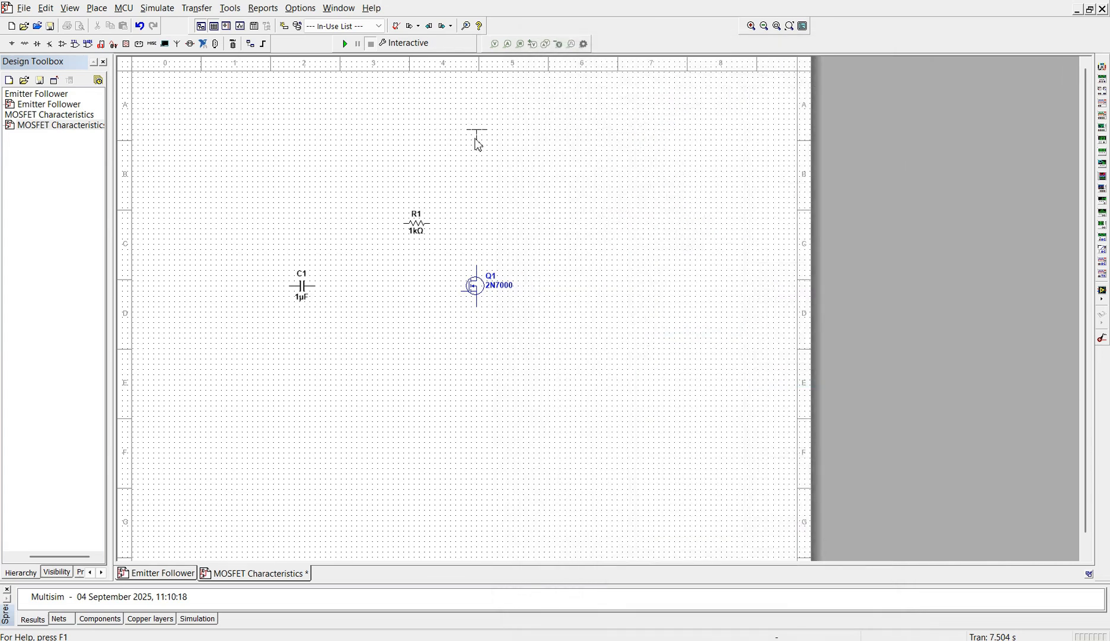
click(460, 139)
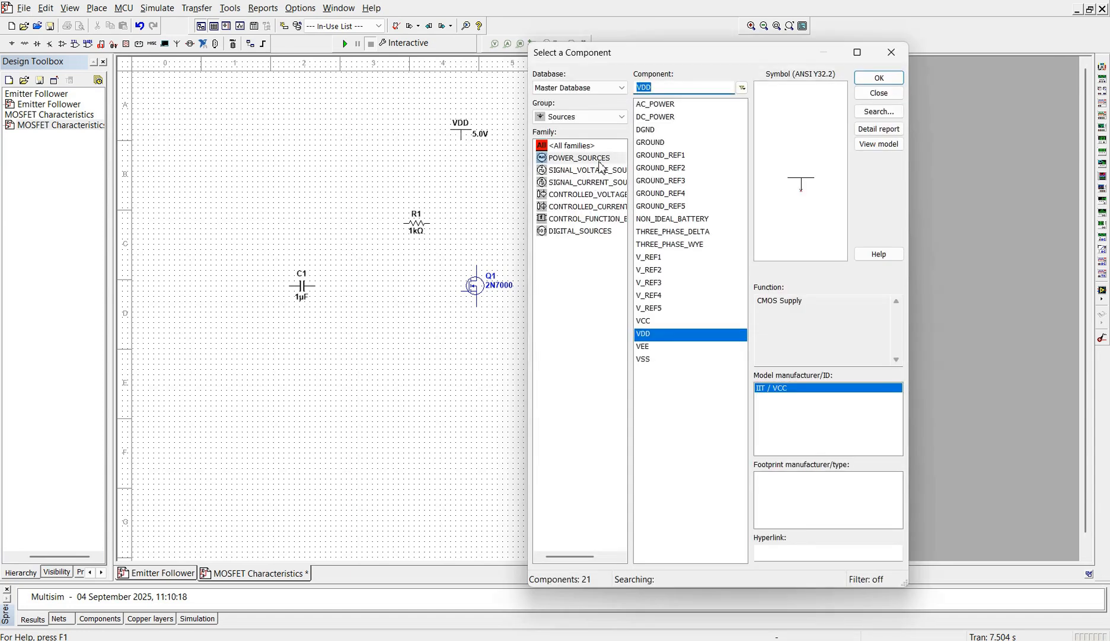
Place a GROUND symbol from the power sources below the transistor.
click(663, 143)
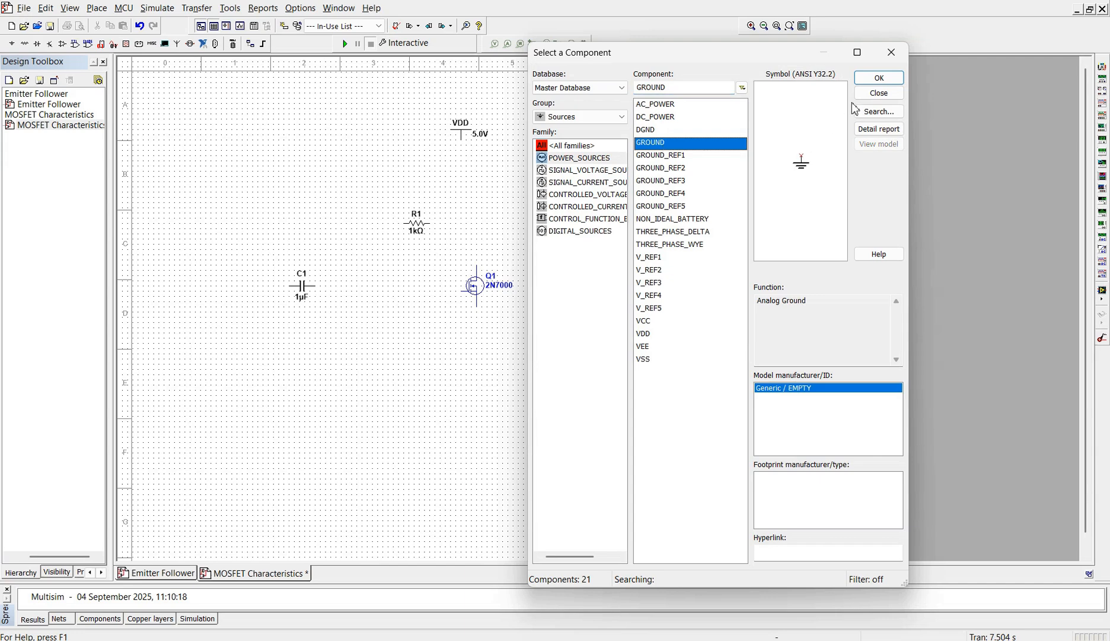
click(879, 77)
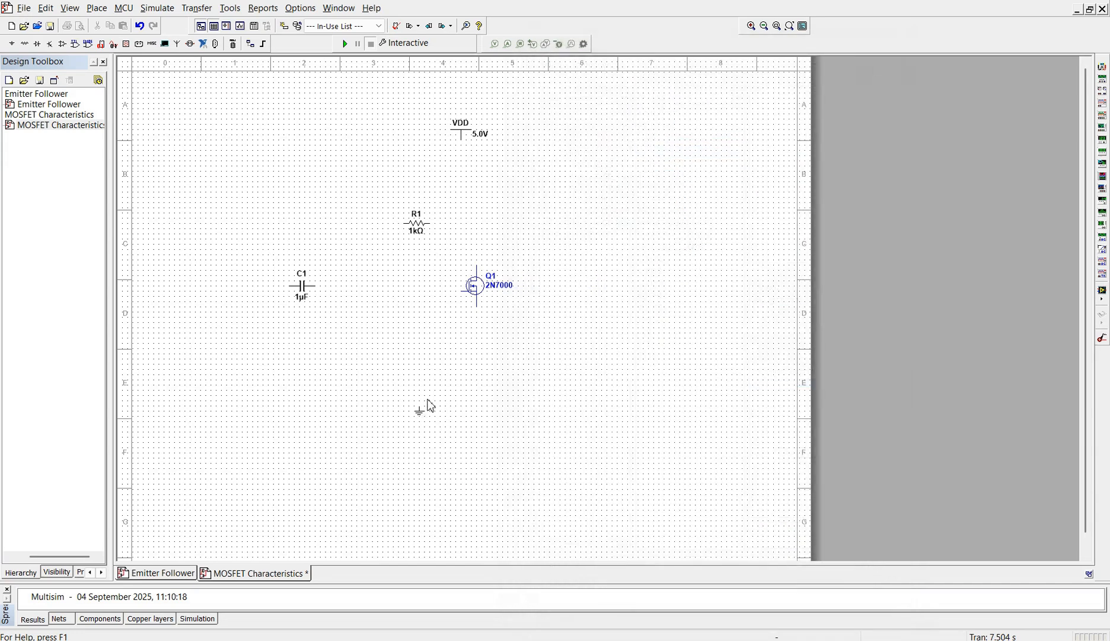
click(462, 357)
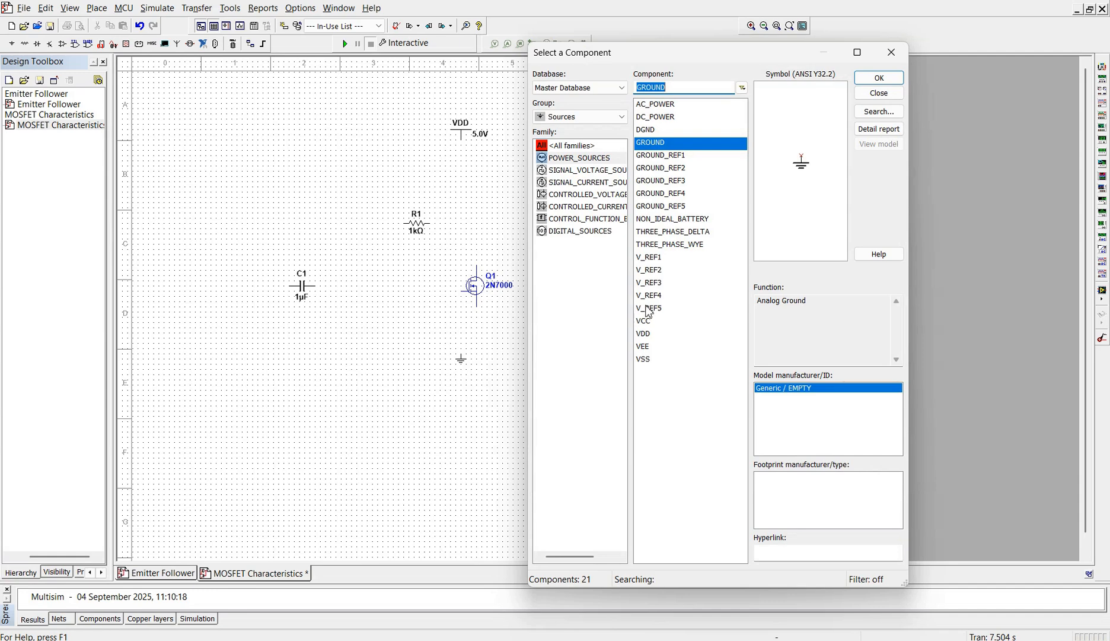
Place an AC_VOLTAGE signal source below and to the left of capacitor C1, and finish adding components.
click(602, 172)
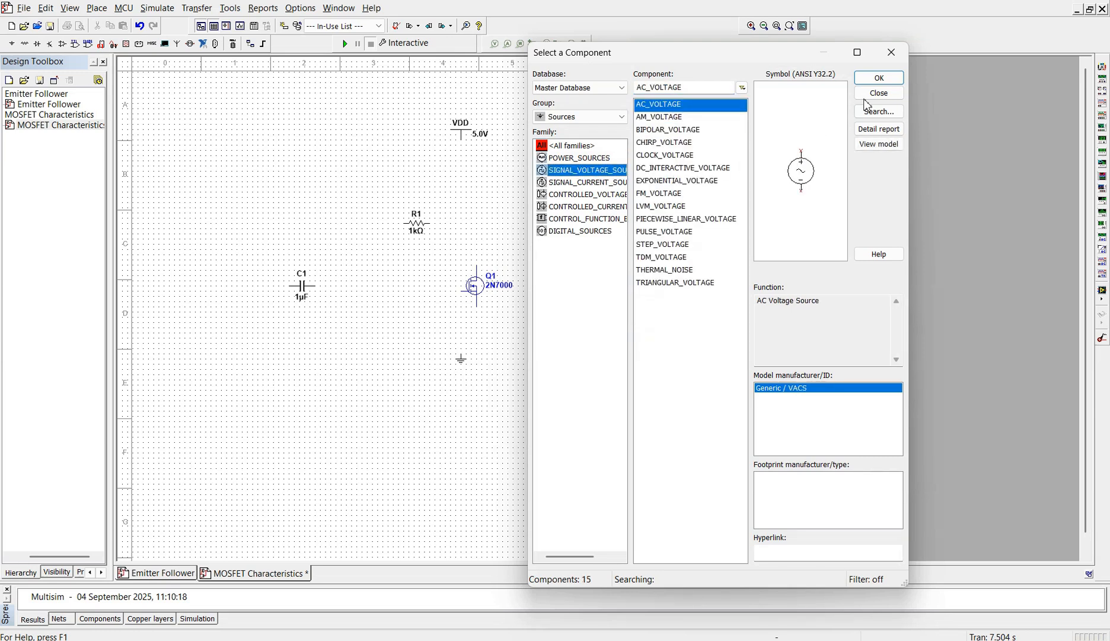
click(880, 78)
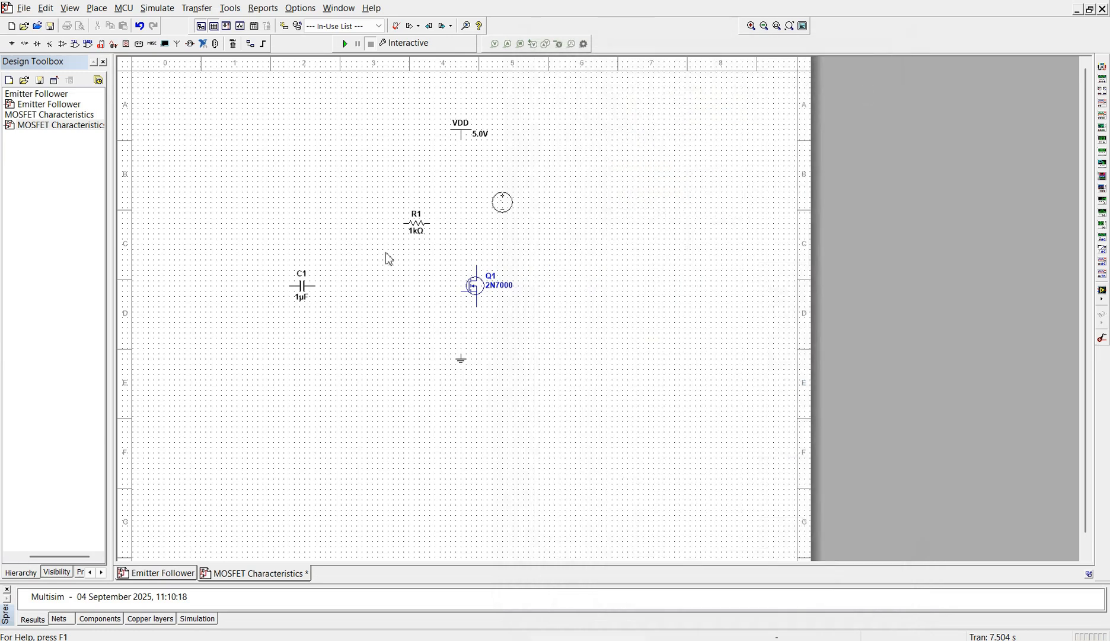
click(201, 356)
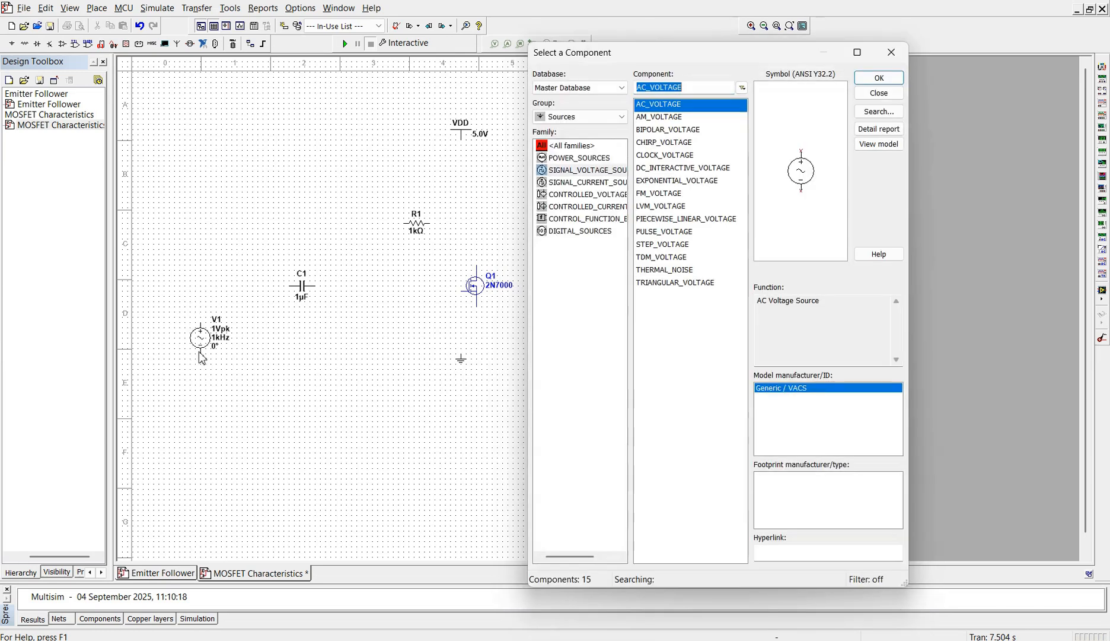
click(891, 52)
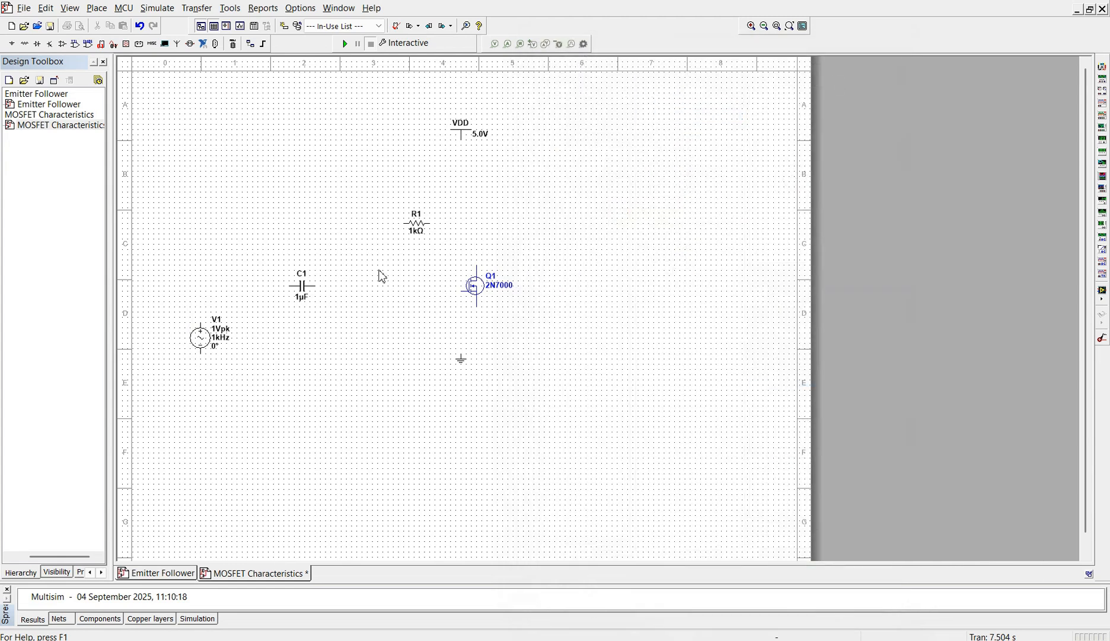
Rotate resistor R1 to vertical and place three copies: one below it and two to the right of transistor Q1.
click(419, 230)
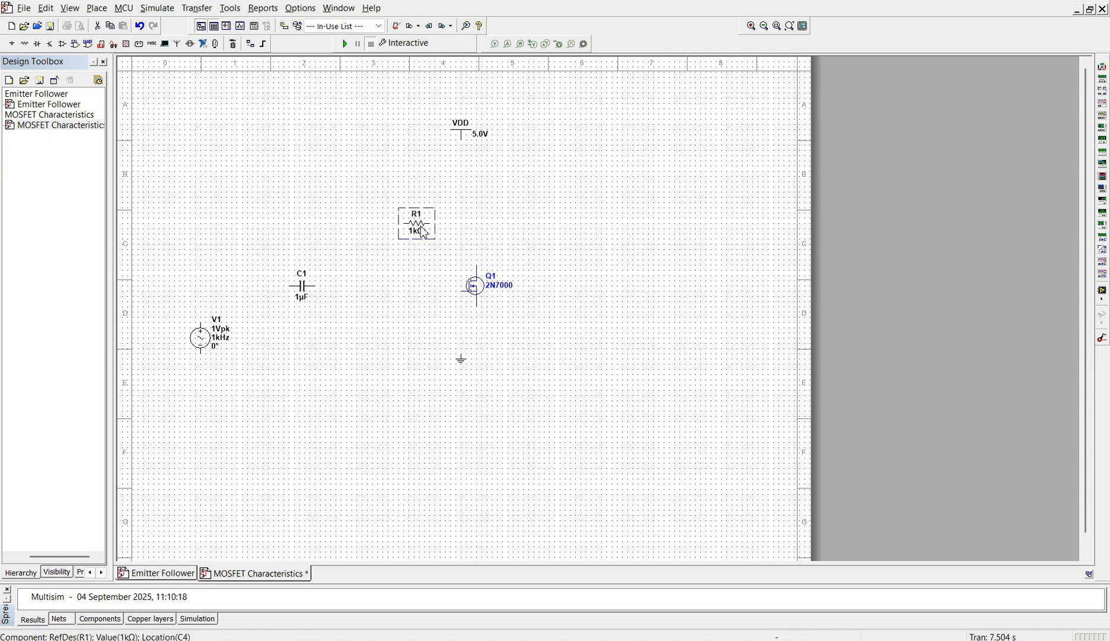
key(ctrl+r)
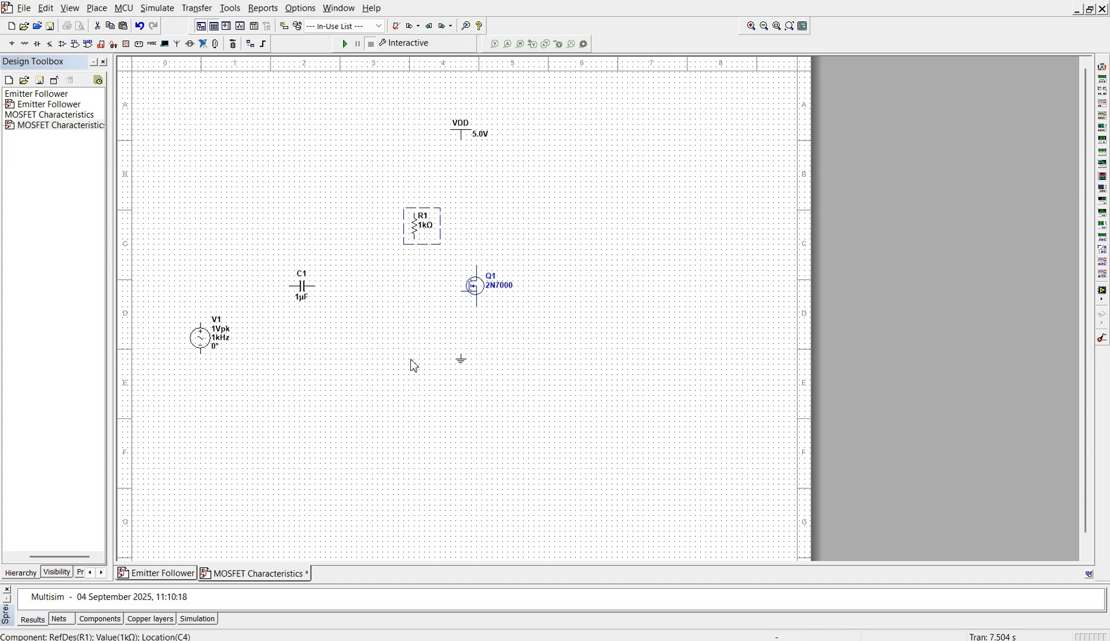
key(ctrl+v)
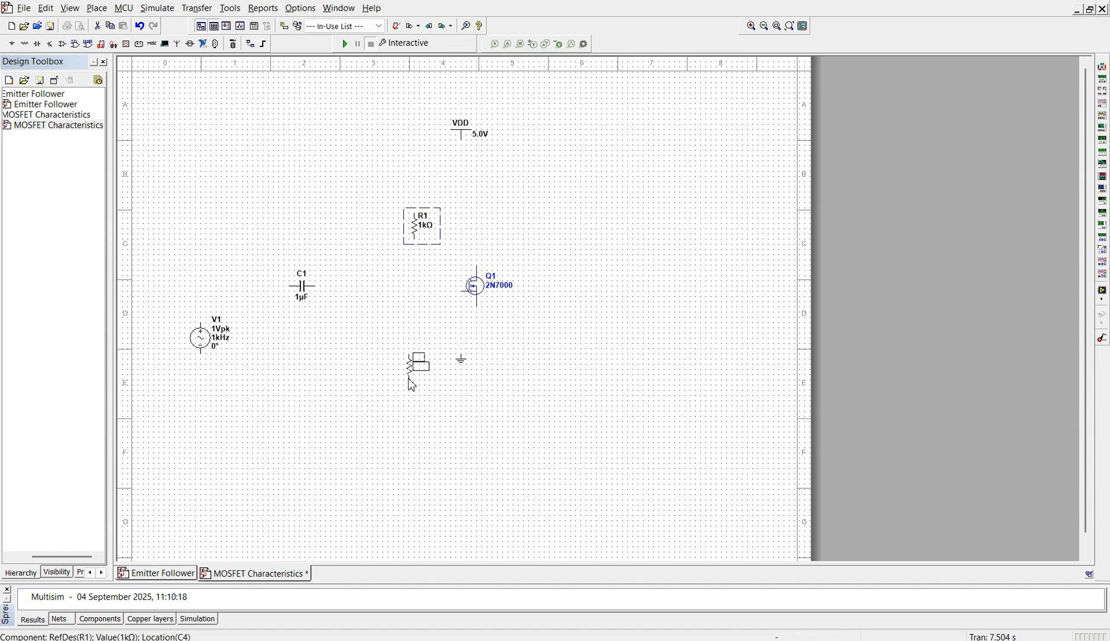
click(409, 378)
key(ctrl+v)
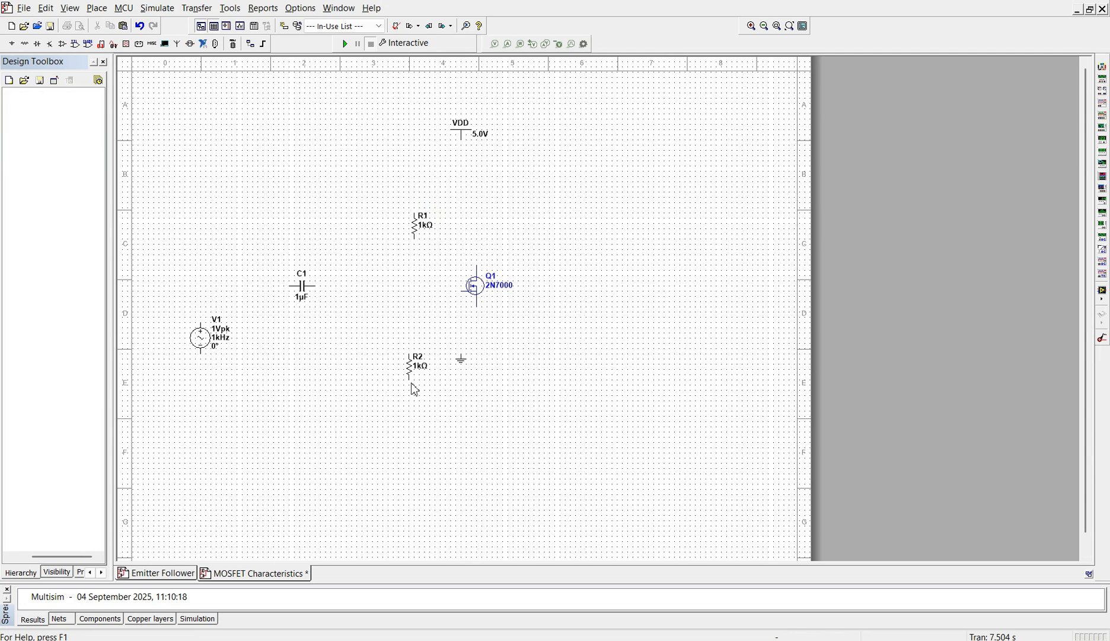
click(534, 243)
key(ctrl+v)
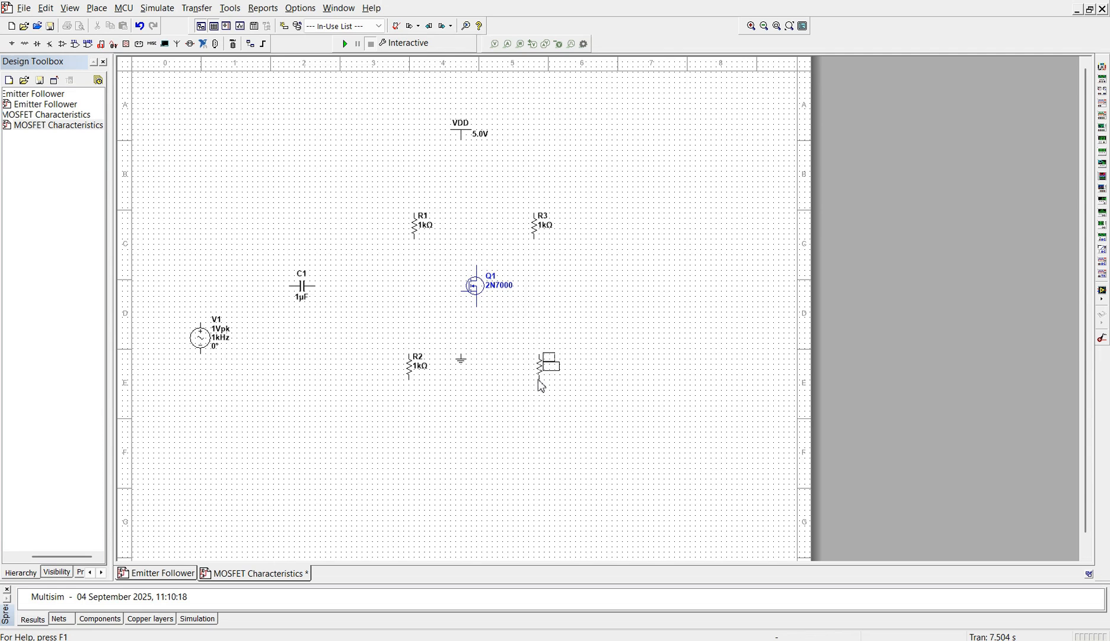
click(541, 388)
Move the ground symbol down below the level of resistors R2 and R4.
click(462, 357)
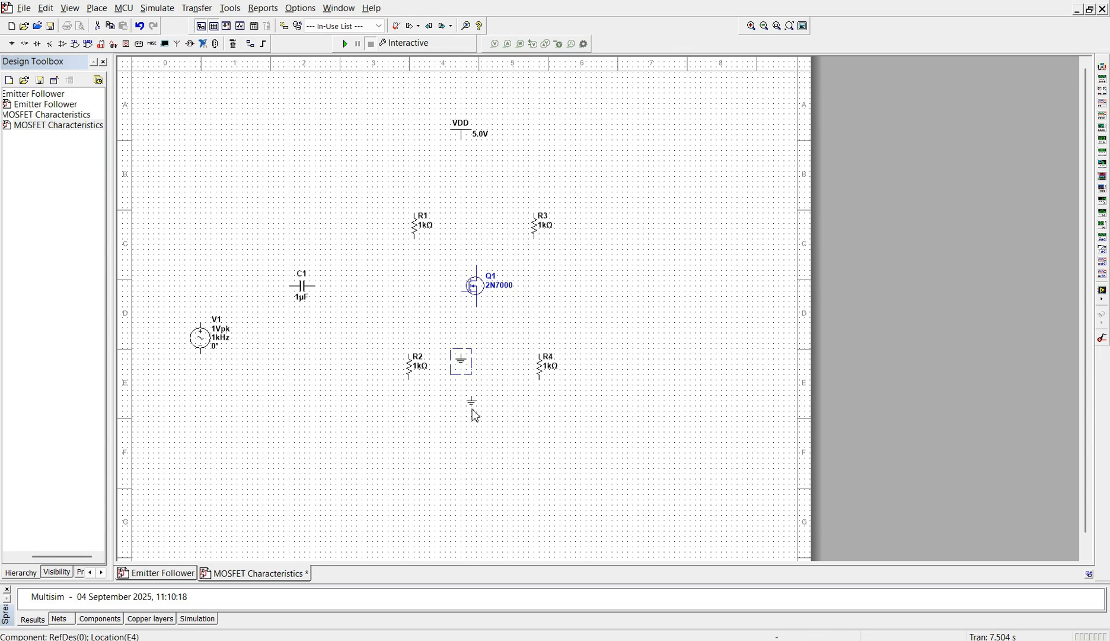
drag(481, 434, 480, 439)
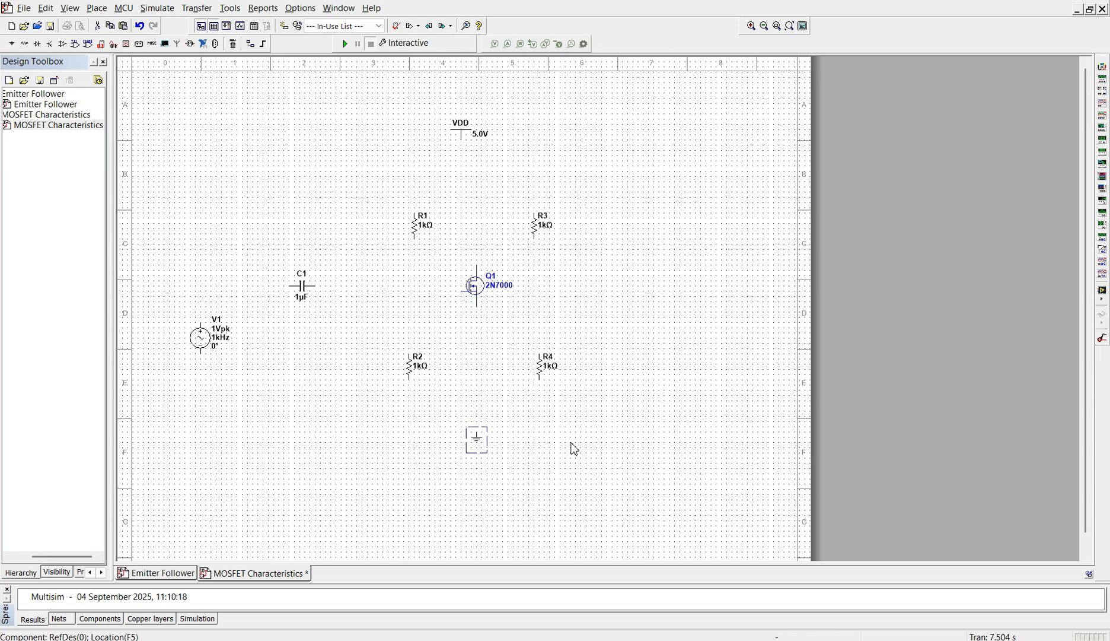
Set the resistance of R1 to 2 MΩ.
click(428, 230)
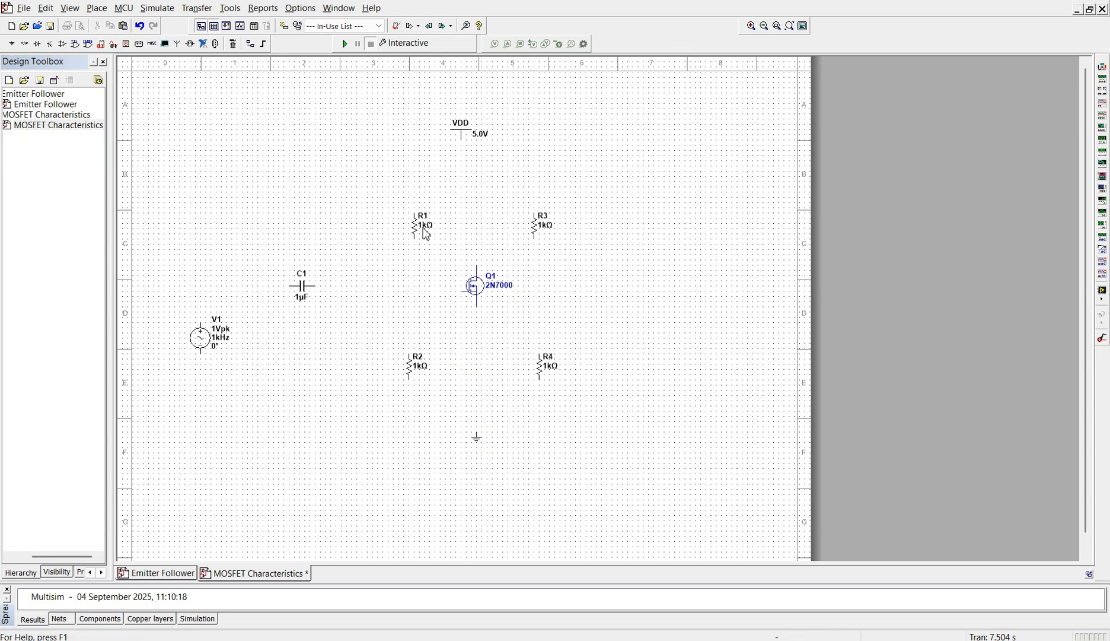
double_click(429, 232)
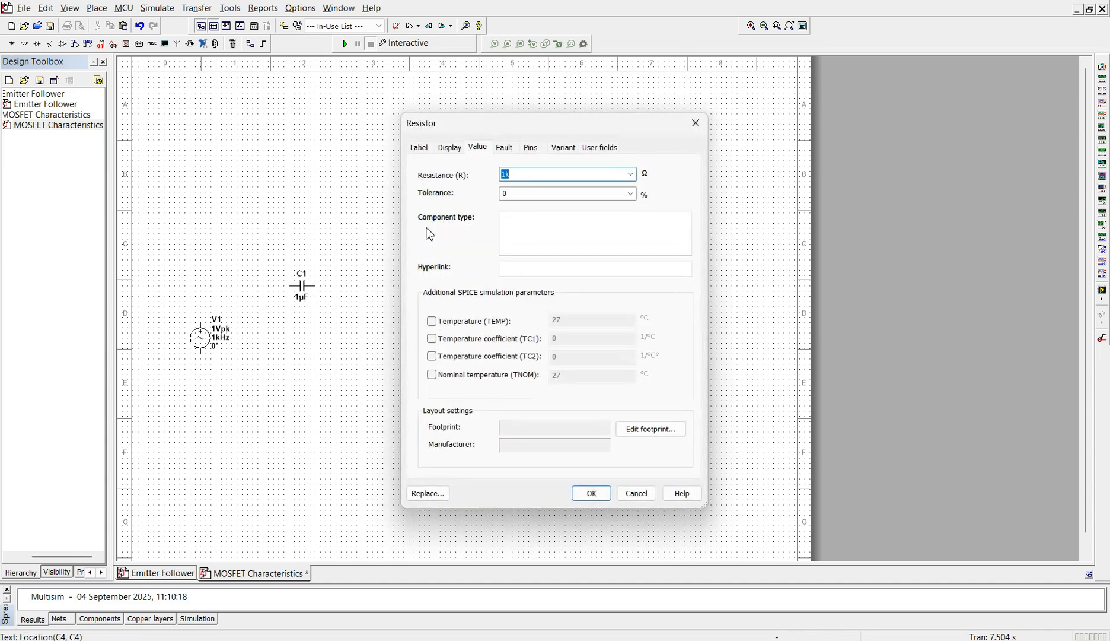
text(2M)
key(Return)
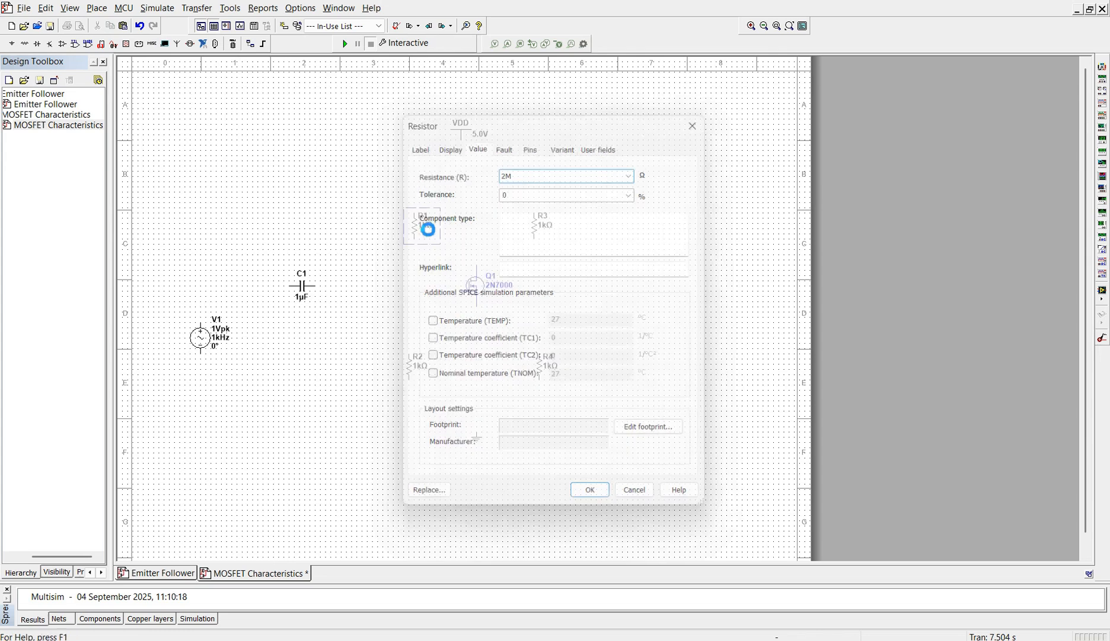
Set the resistance of R2 to 1 MΩ.
click(423, 369)
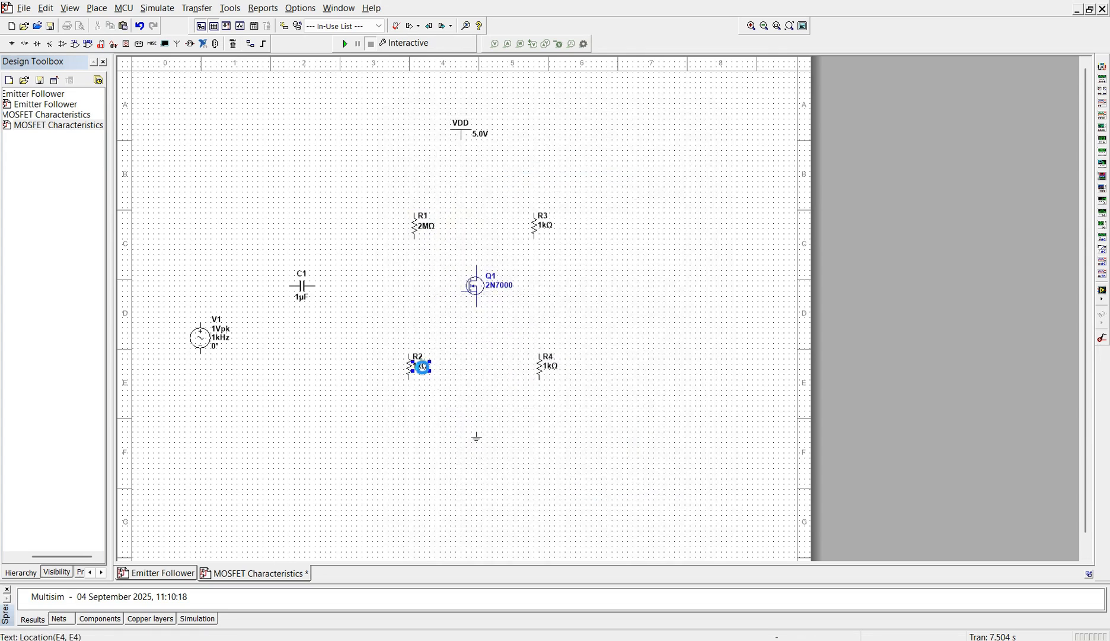
double_click(423, 369)
text(1)
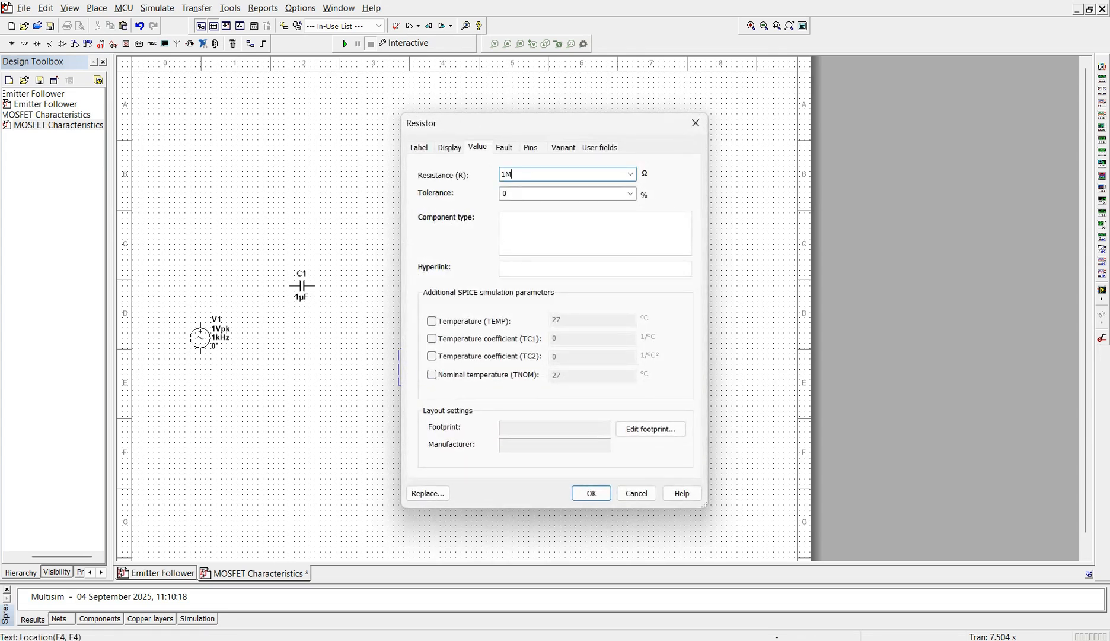
text(M)
key(Return)
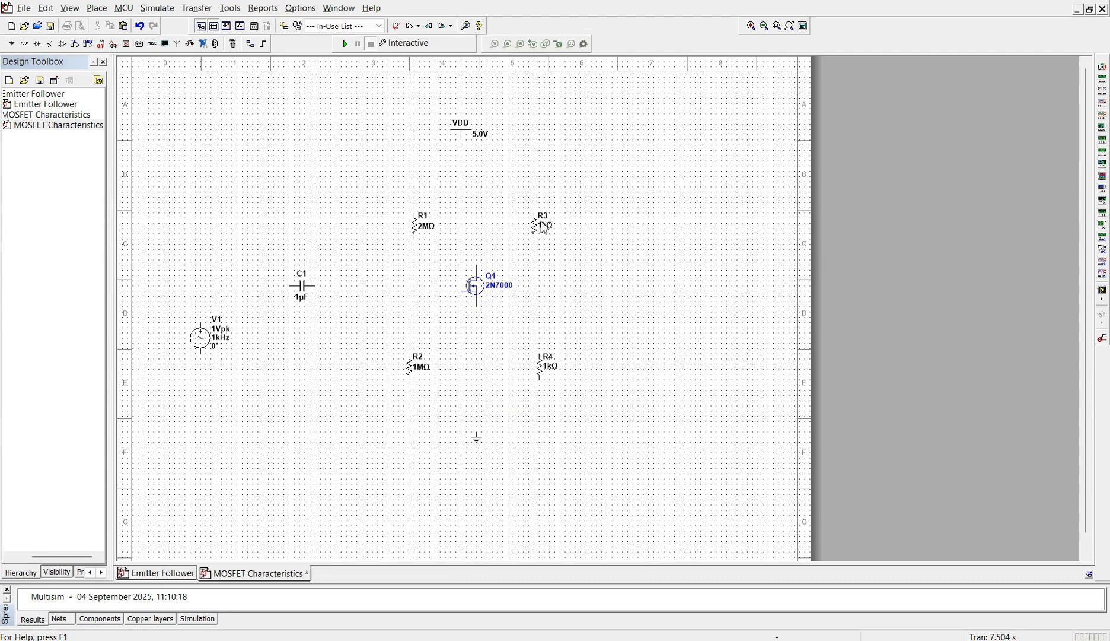
Set the resistance of R3 to 2.5 kΩ and rename it Rd.
click(544, 226)
double_click(544, 225)
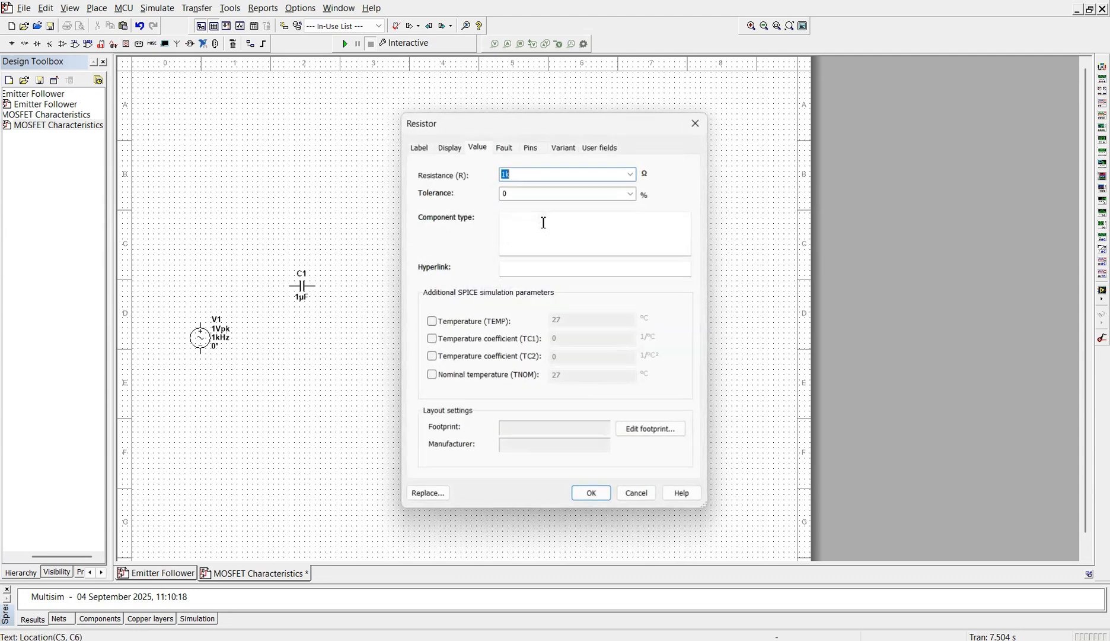
text(2.5)
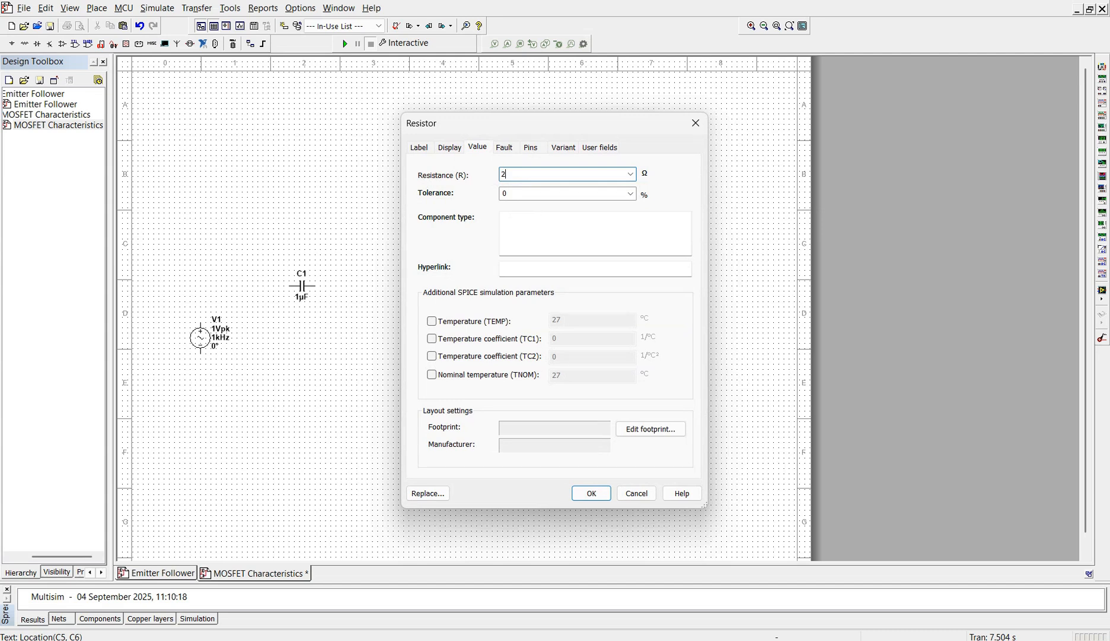
click(419, 148)
click(460, 184)
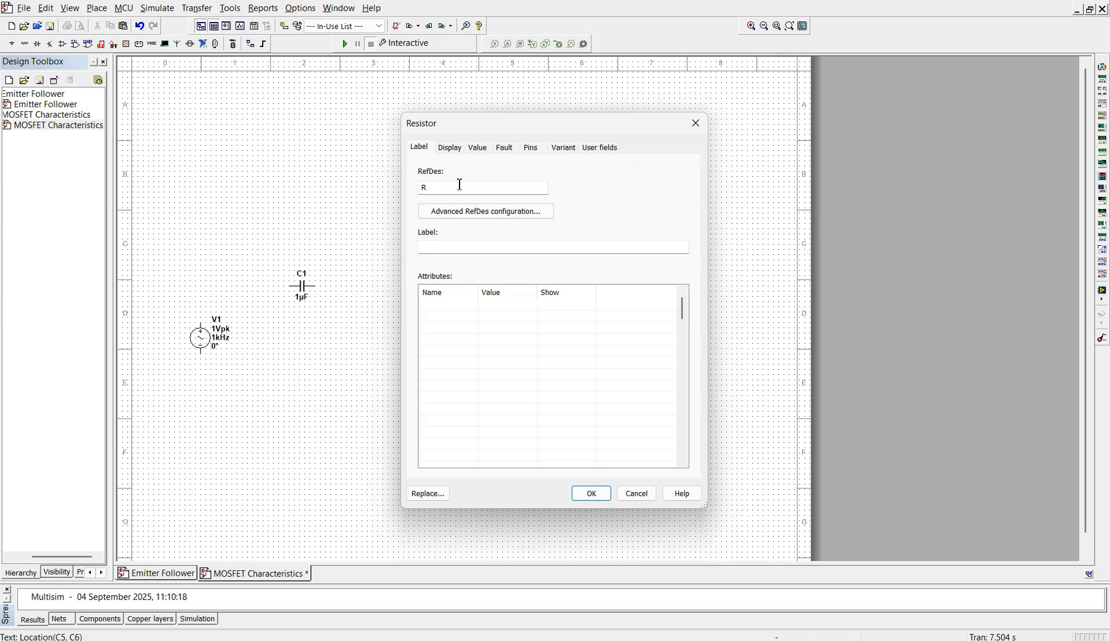
text(d)
click(592, 493)
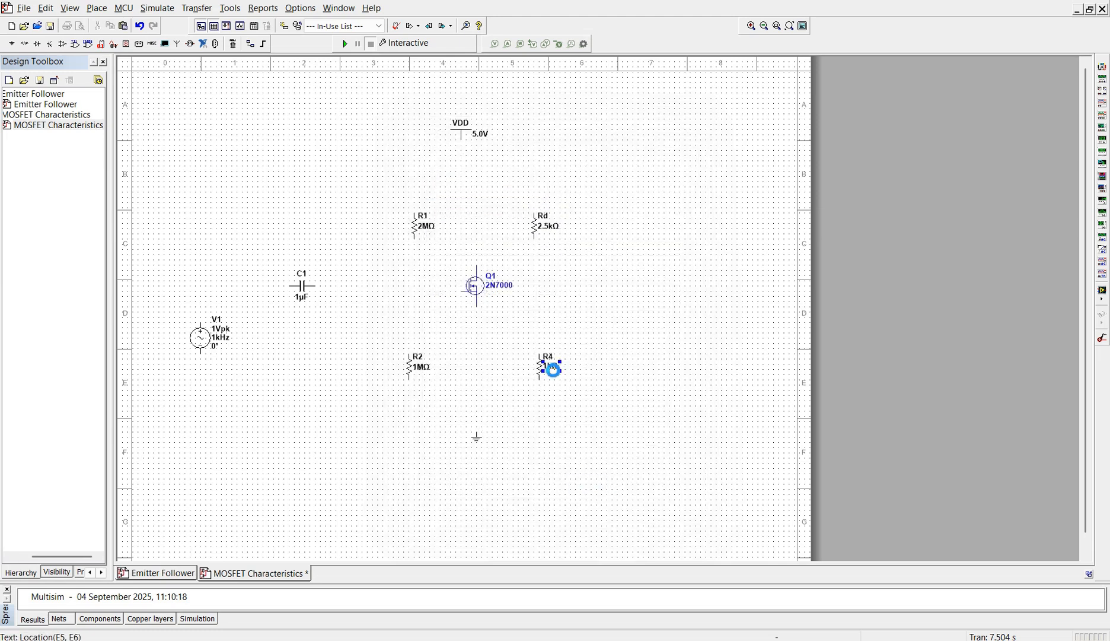
Rename resistor R4 as Rs and set its resistance to 2.5 kΩ.
click(554, 356)
double_click(554, 356)
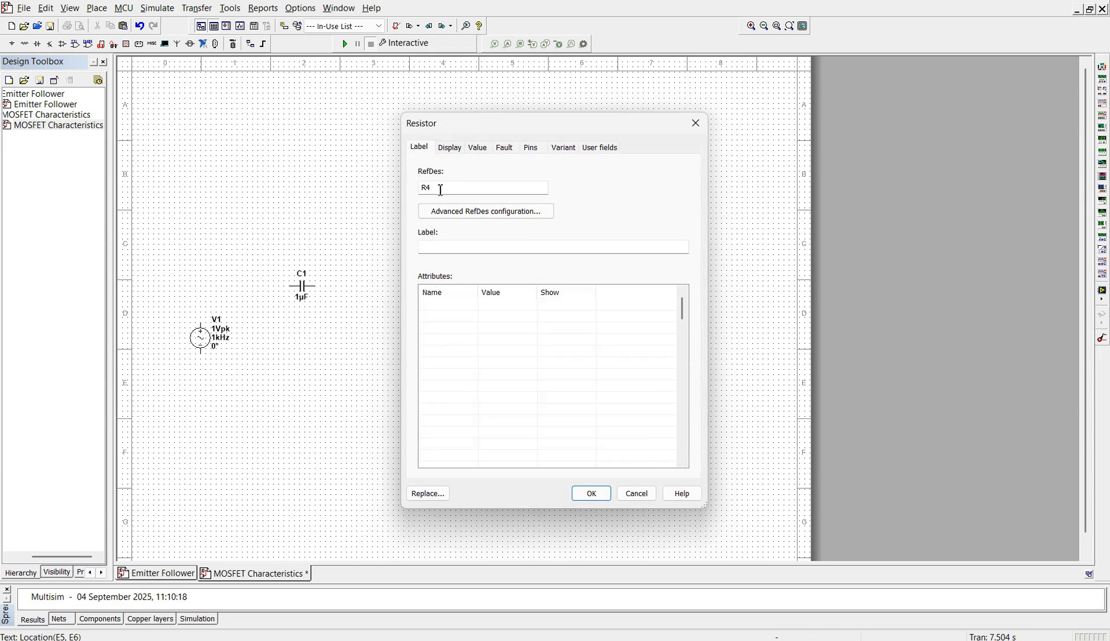
click(441, 189)
text(s)
click(478, 148)
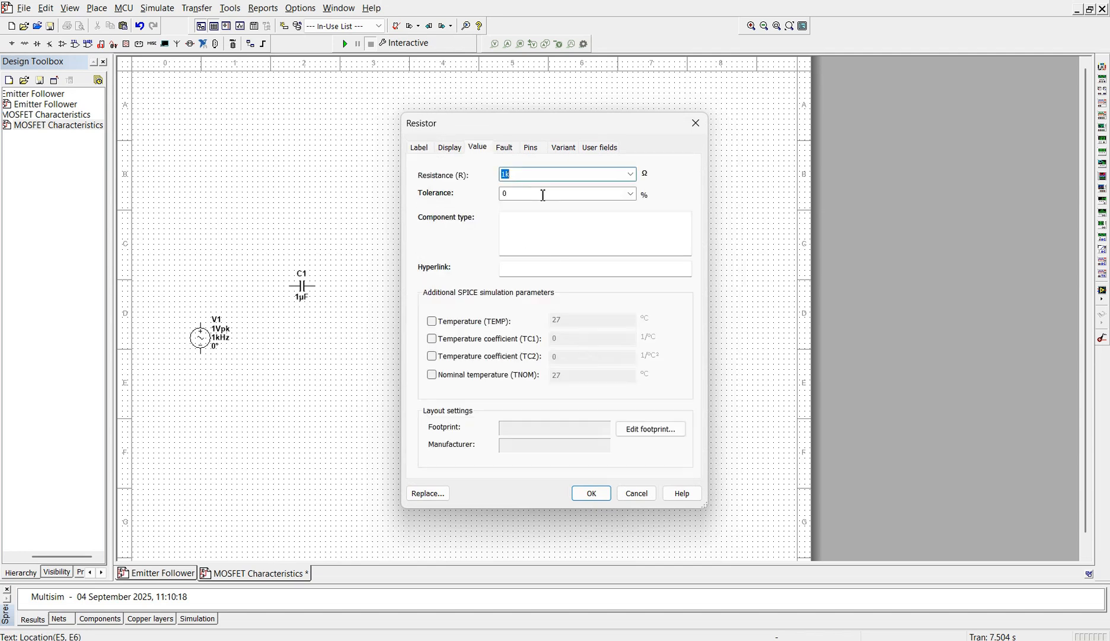
text(2.5k)
key(Return)
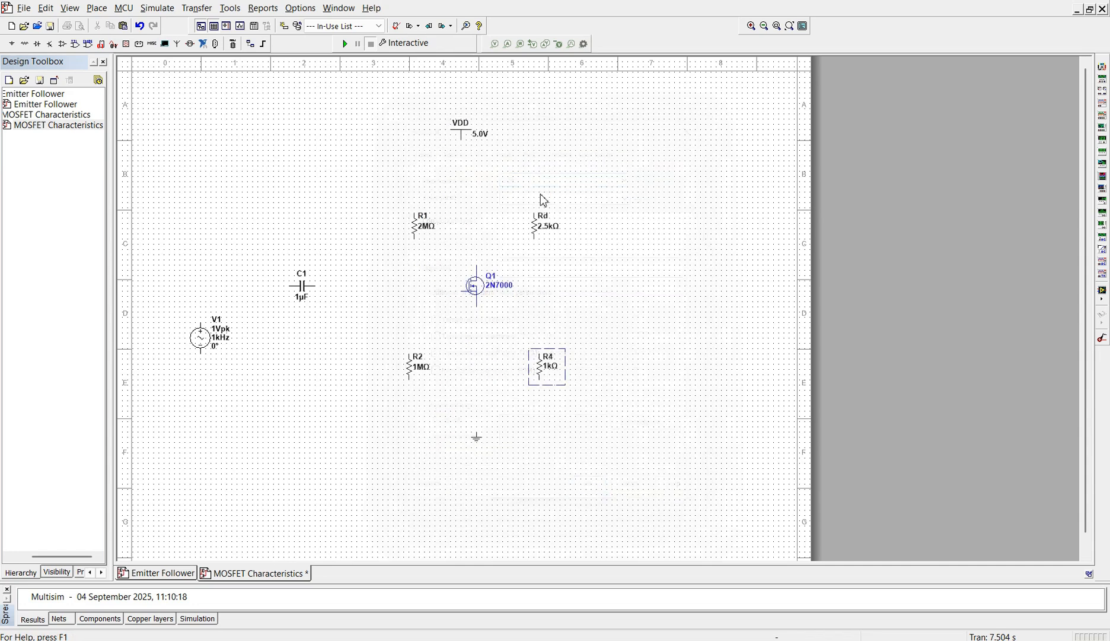
click(541, 199)
Set capacitor C1 to 0.002 µF and place a copy of it to the right of Q1, just below Rd.
double_click(304, 298)
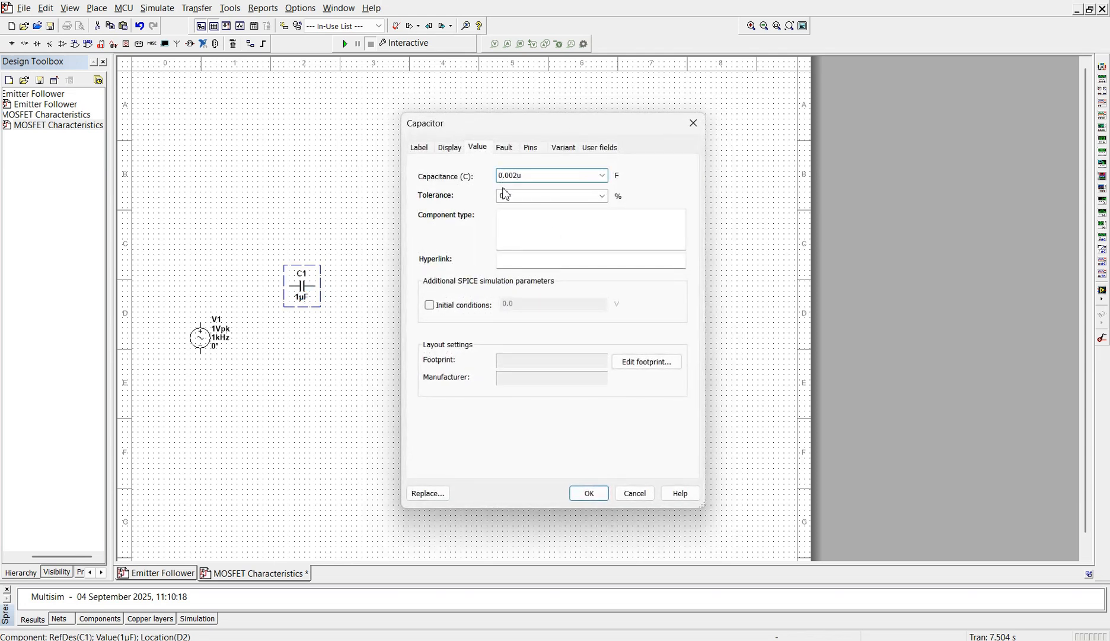
click(589, 493)
click(303, 291)
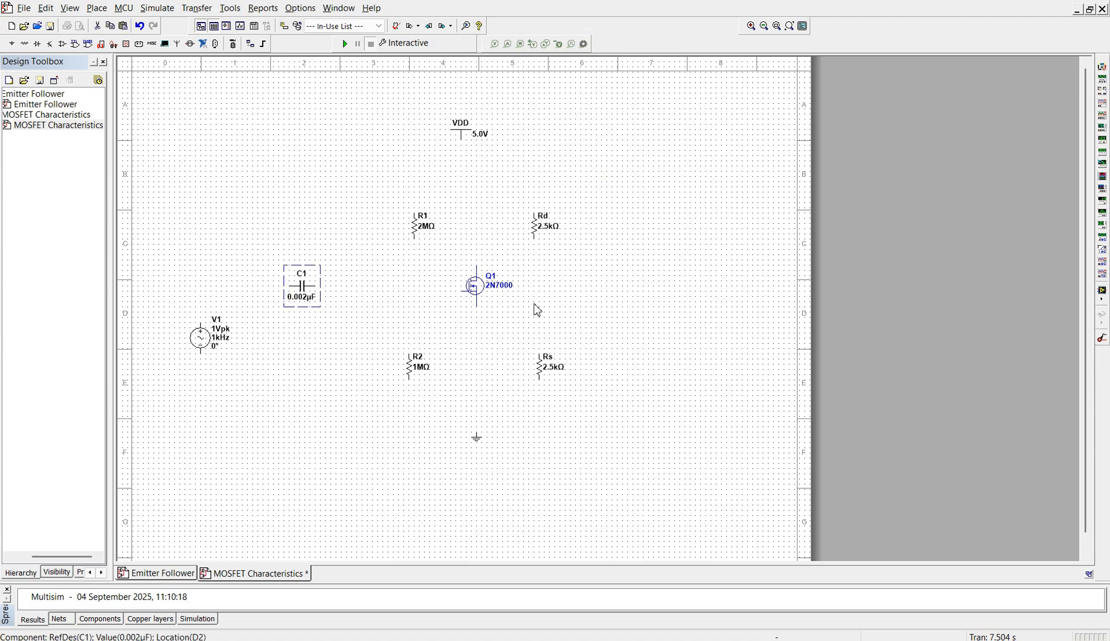
click(561, 313)
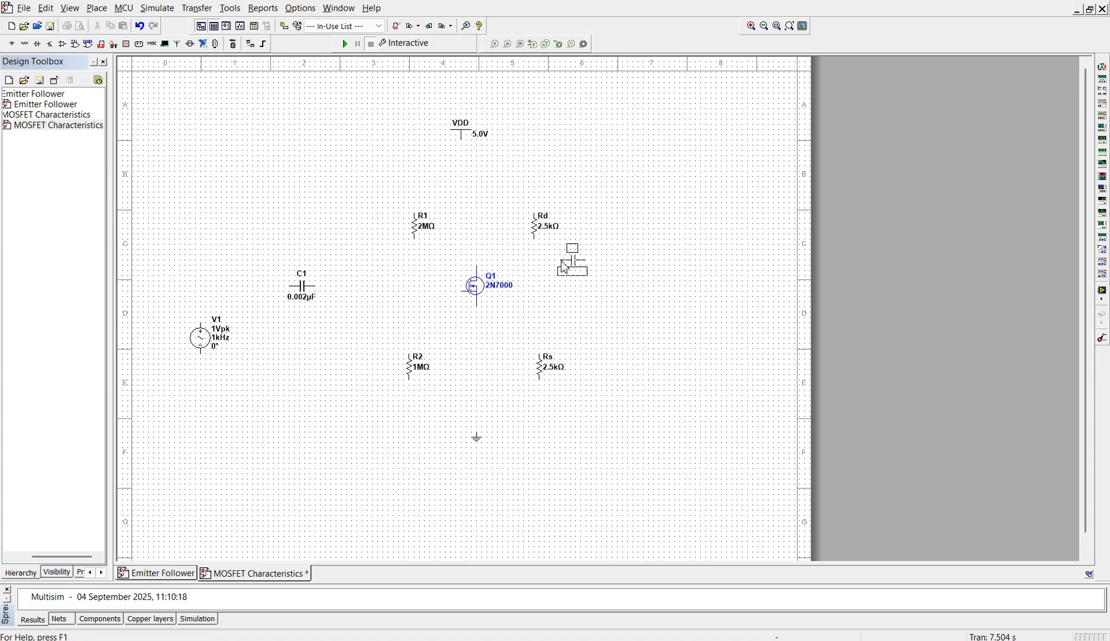
click(564, 266)
Set the capacitance of C2 to 0.636 µF.
double_click(575, 267)
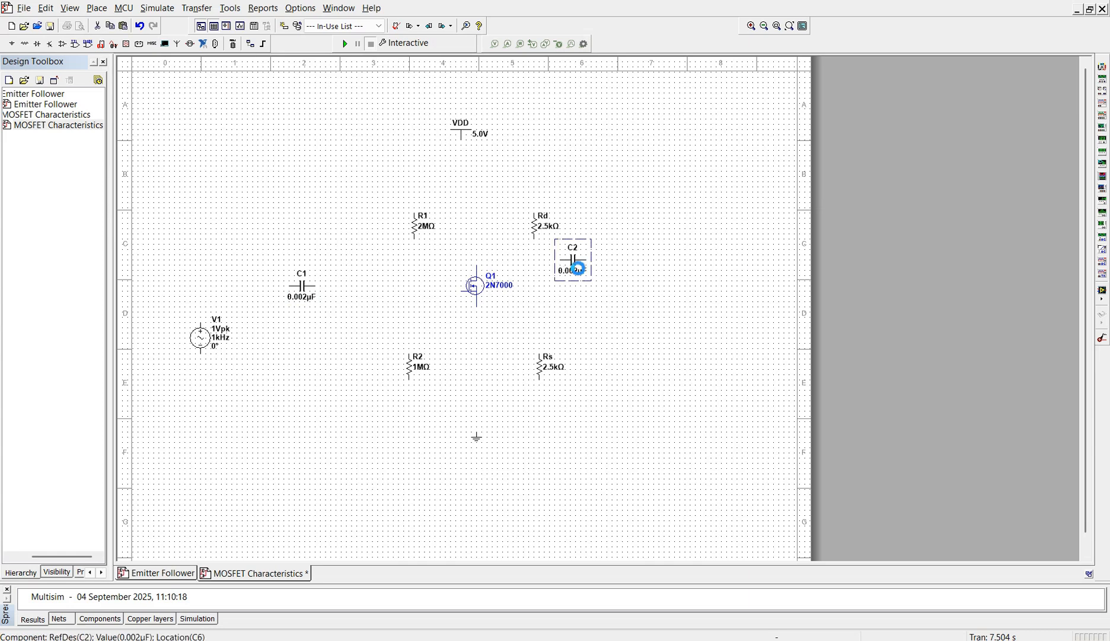
click(518, 176)
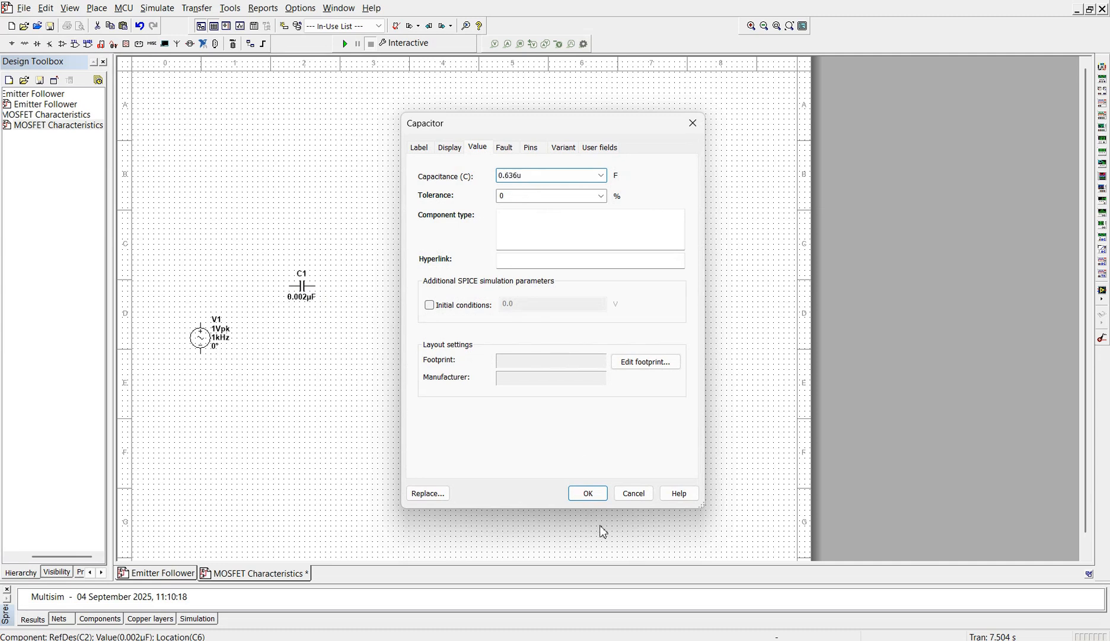
click(587, 493)
Place a copy of capacitor C2 to the right of resistor Rs and rotate it to vertical.
click(572, 281)
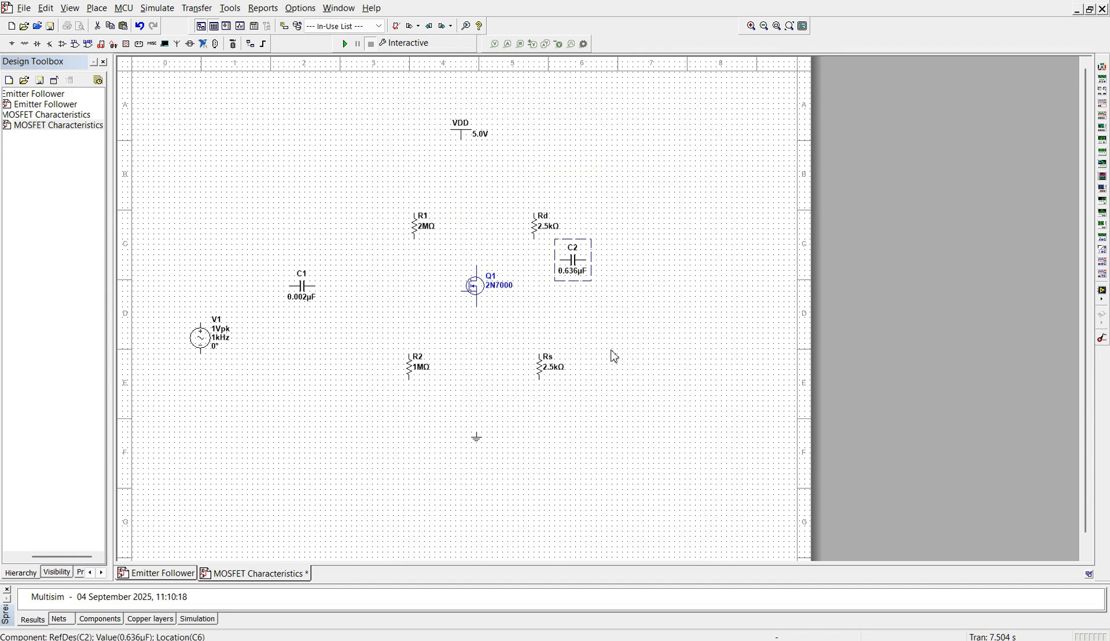
key(ctrl+c)
key(ctrl+v)
click(604, 369)
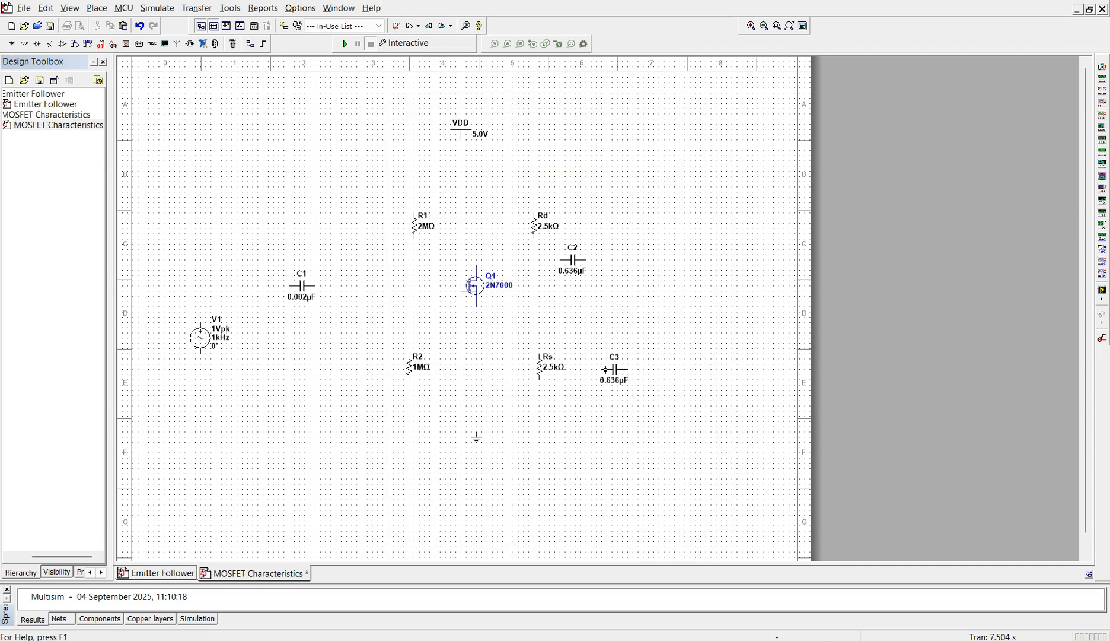
click(615, 382)
right_click(615, 382)
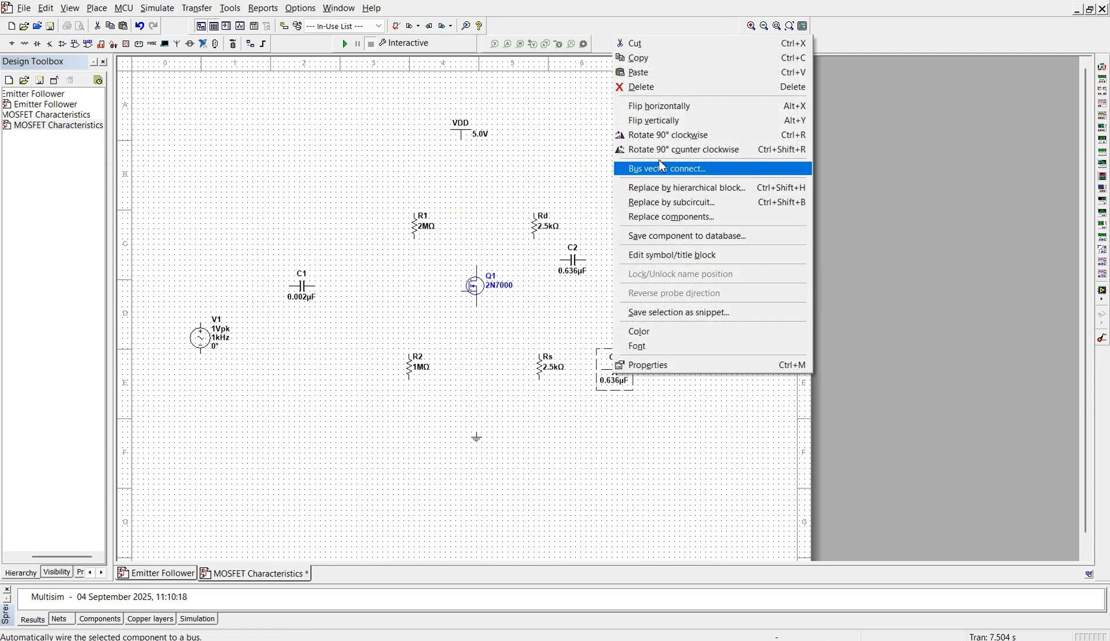
click(613, 387)
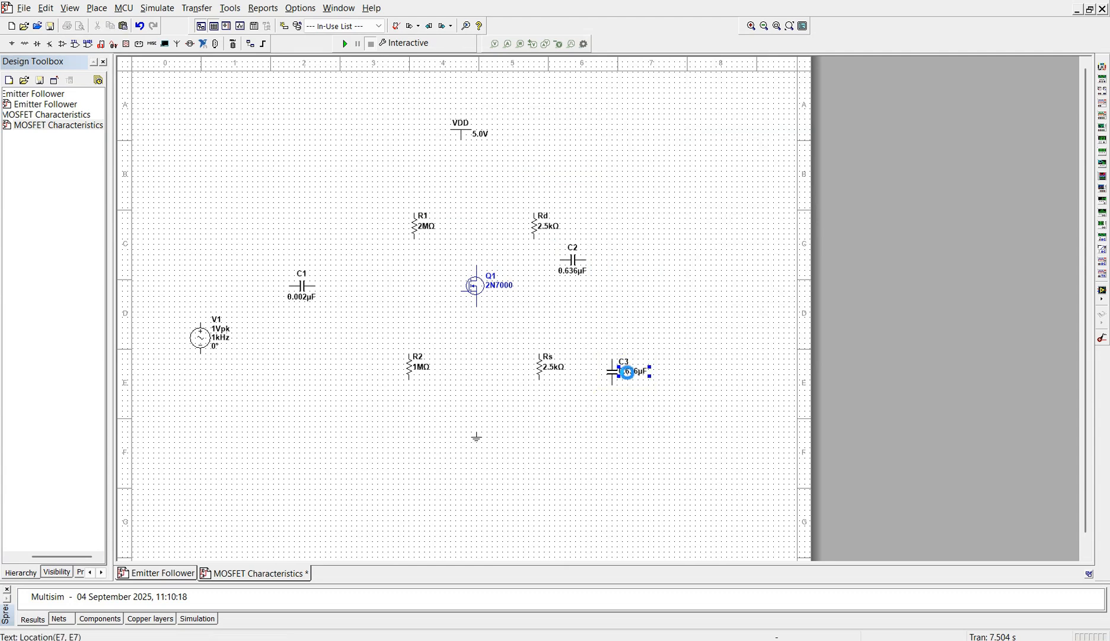
Set the capacitance of C3 to 6.396 µF.
double_click(628, 375)
click(520, 176)
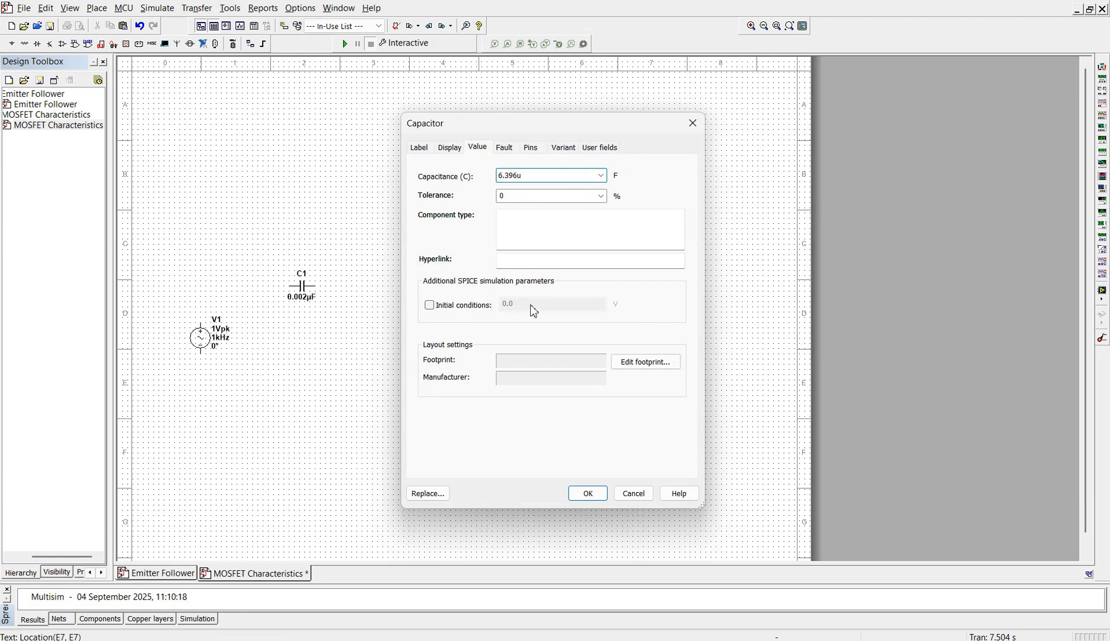
click(590, 493)
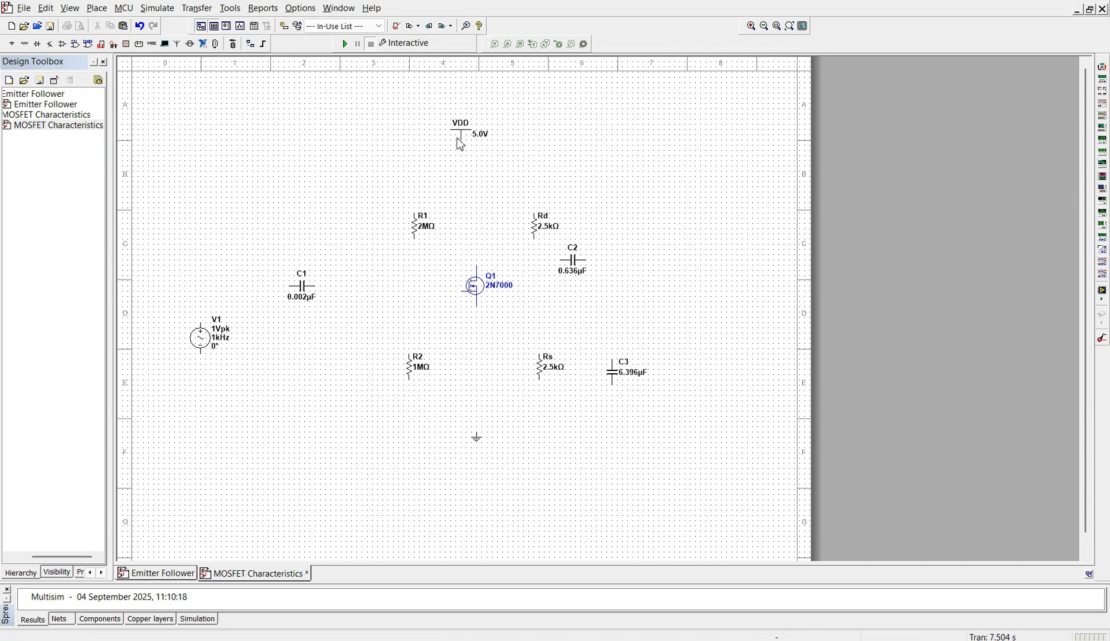
Set the VDD supply voltage to 15 V.
double_click(463, 125)
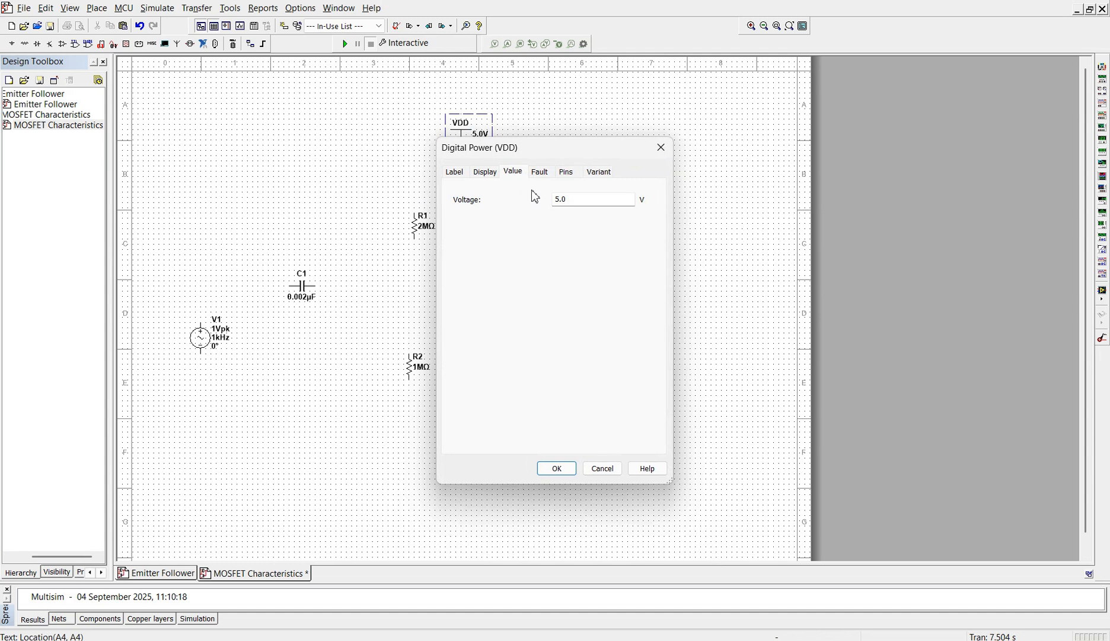
click(560, 201)
click(557, 468)
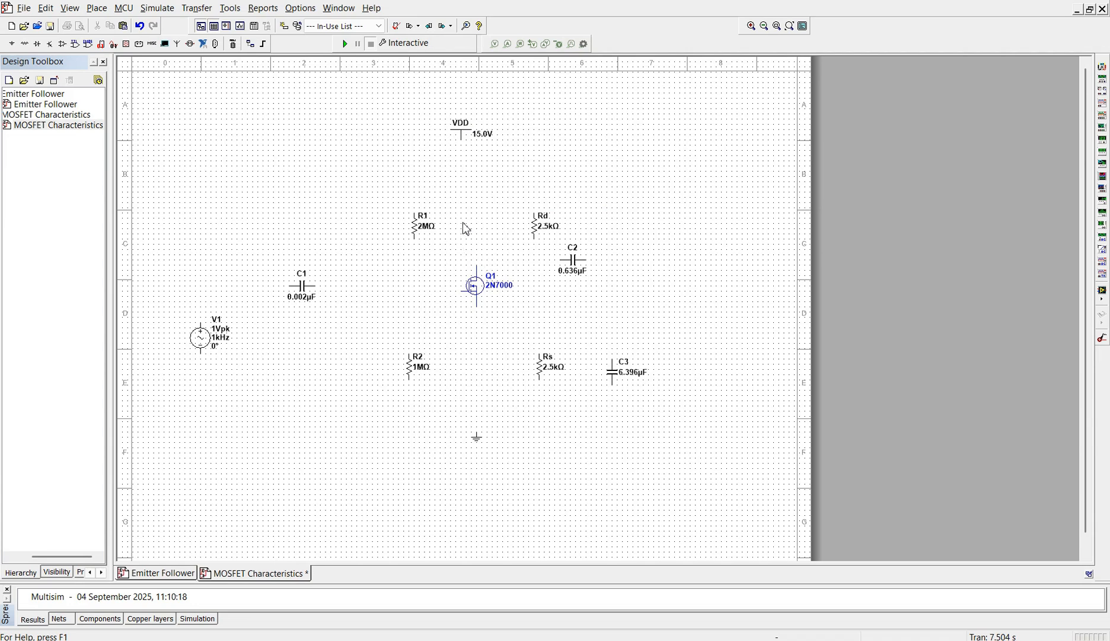
Wire the drain of Q1 to the lower terminal of Rd and shift Rd slightly upward.
click(477, 265)
click(538, 238)
click(539, 232)
drag(537, 231, 537, 226)
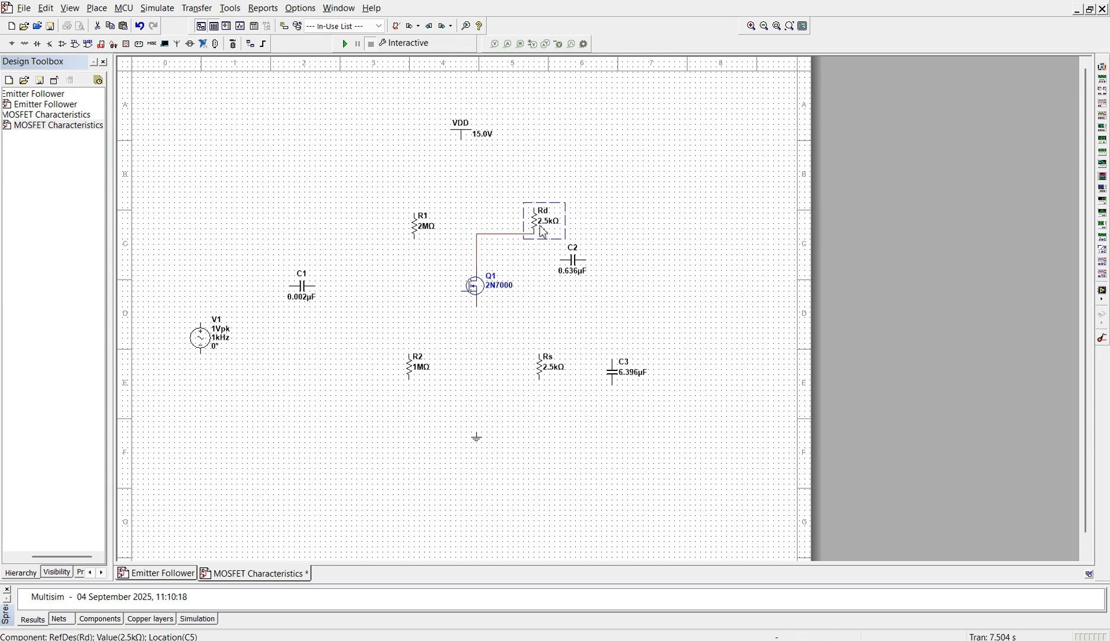
click(591, 223)
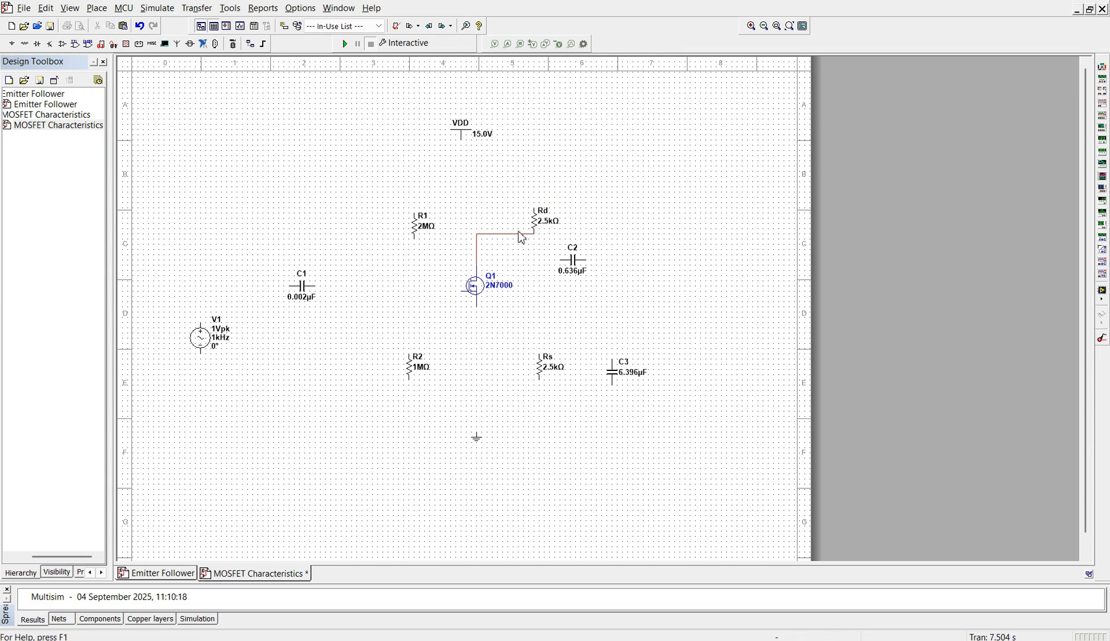
Replace the wire between Q1's drain and Rd's lower terminal with a new one, and wire Rd's upper terminal to VDD.
click(523, 235)
key(Delete)
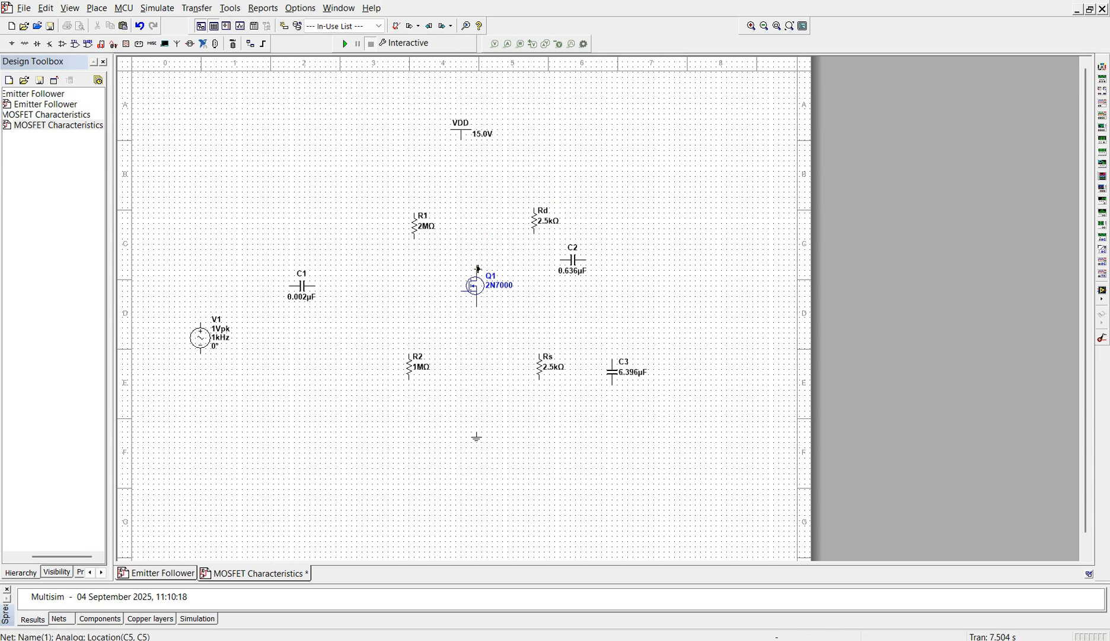
click(478, 268)
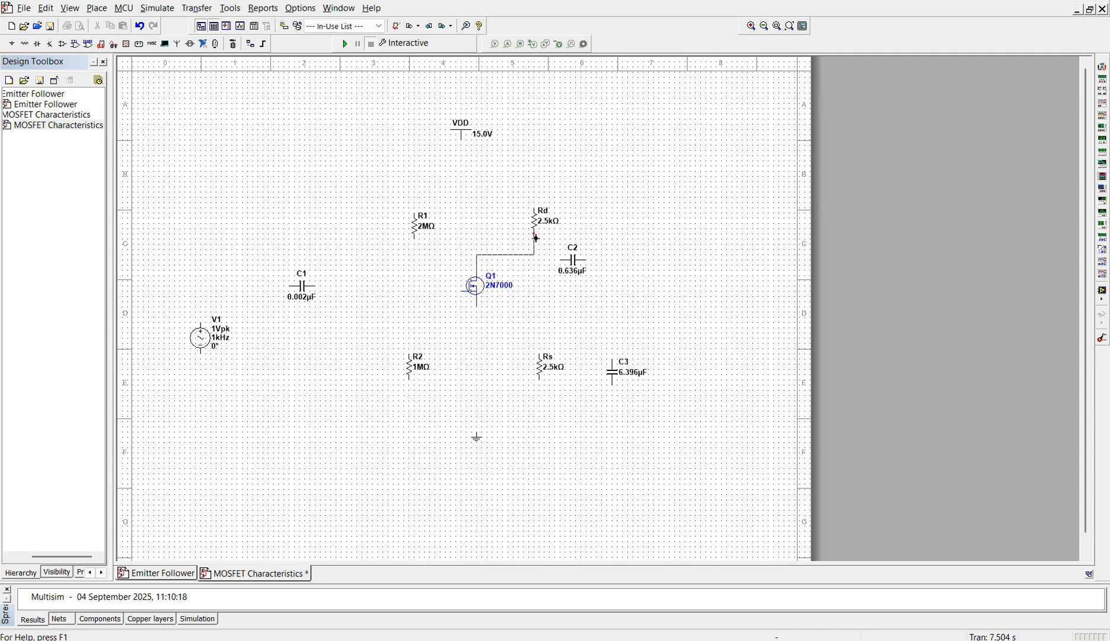
click(535, 236)
click(536, 208)
click(461, 139)
Shift resistor R1 four grid steps left and two steps up.
key(Left)
key(Left)
key(Left)
key(Left)
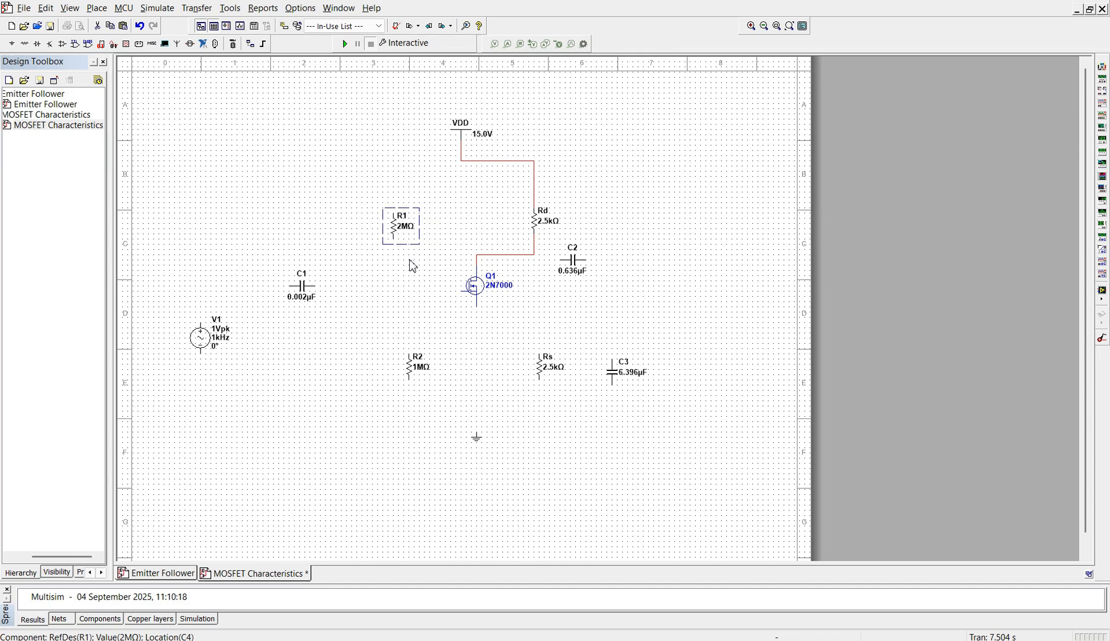
key(Up)
key(Up)
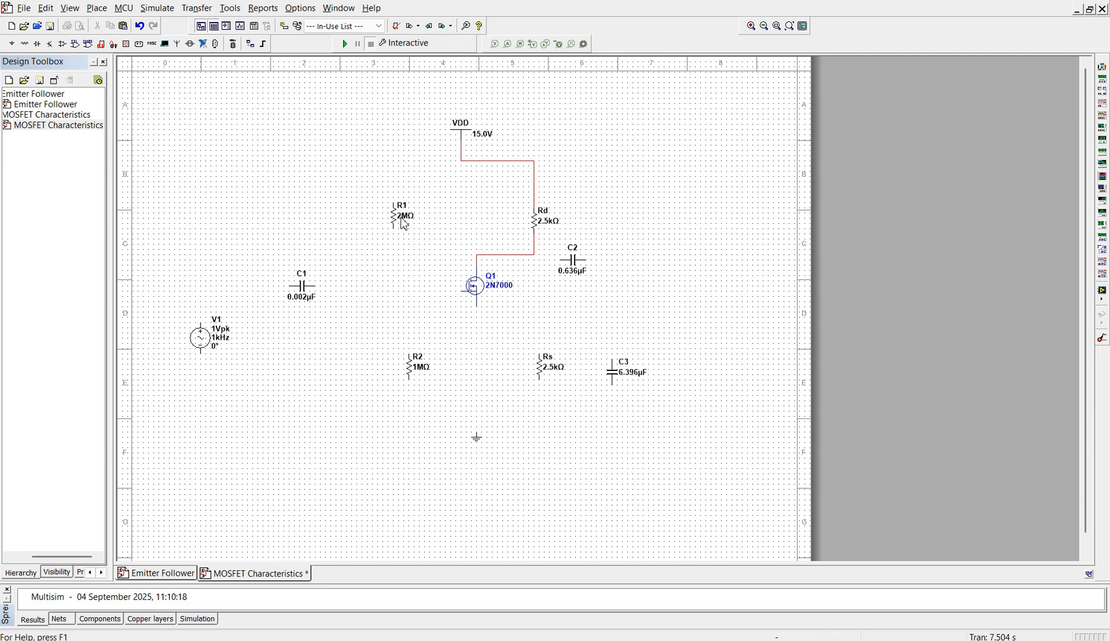
Wire the upper terminal of R1 to the VDD wire and its lower terminal to the gate of Q1.
click(393, 203)
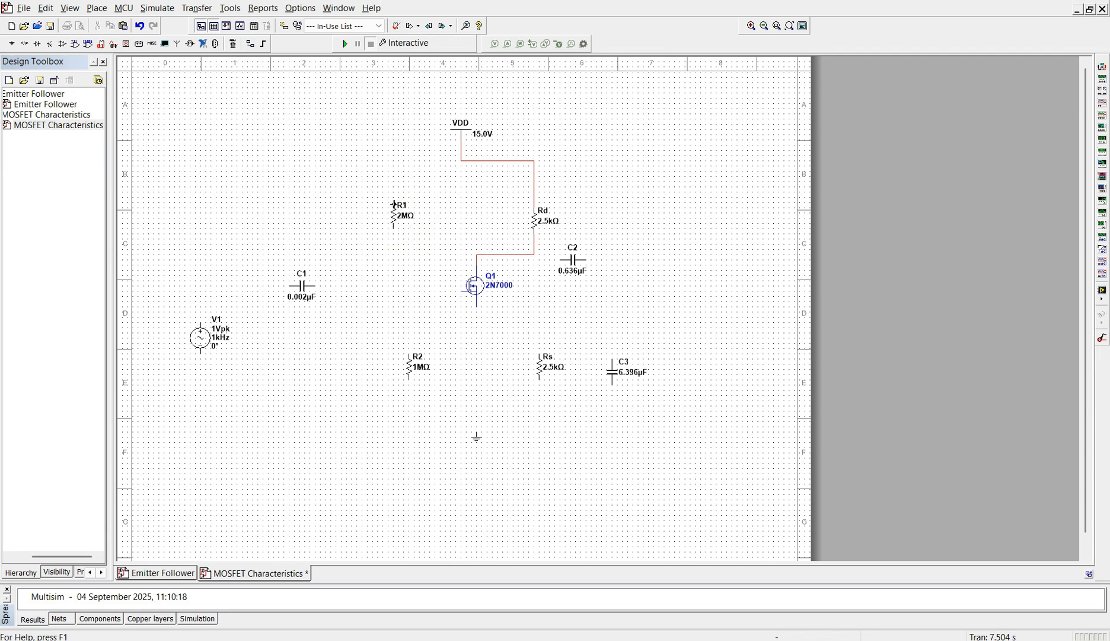
click(462, 160)
click(393, 232)
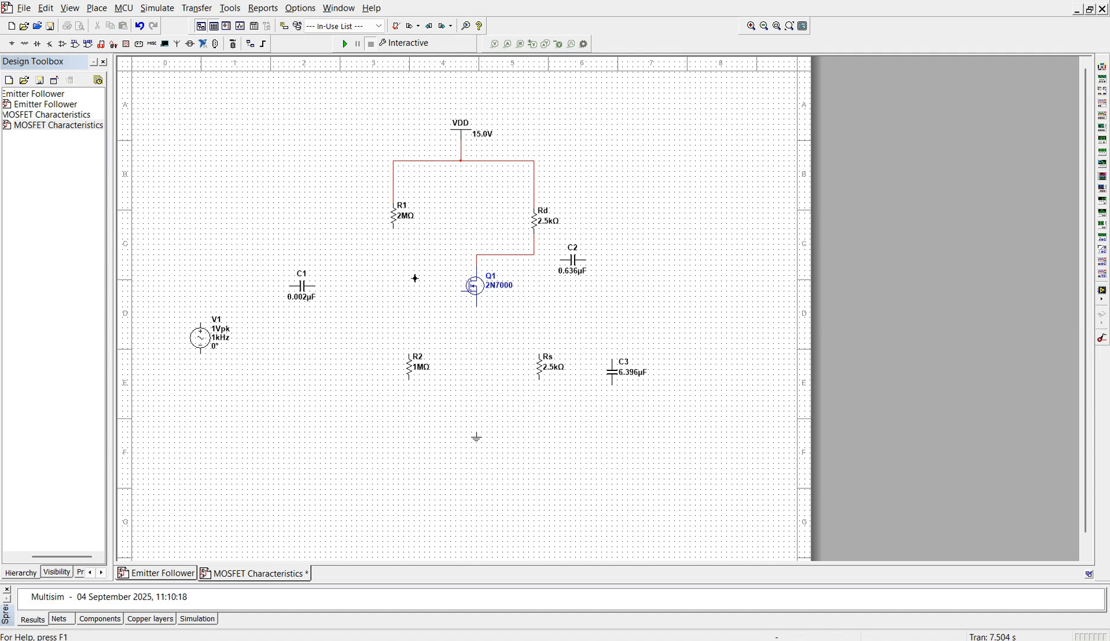
click(463, 294)
Wire R2's upper terminal to the gate wire and align R2 directly beneath R1.
drag(413, 372, 402, 372)
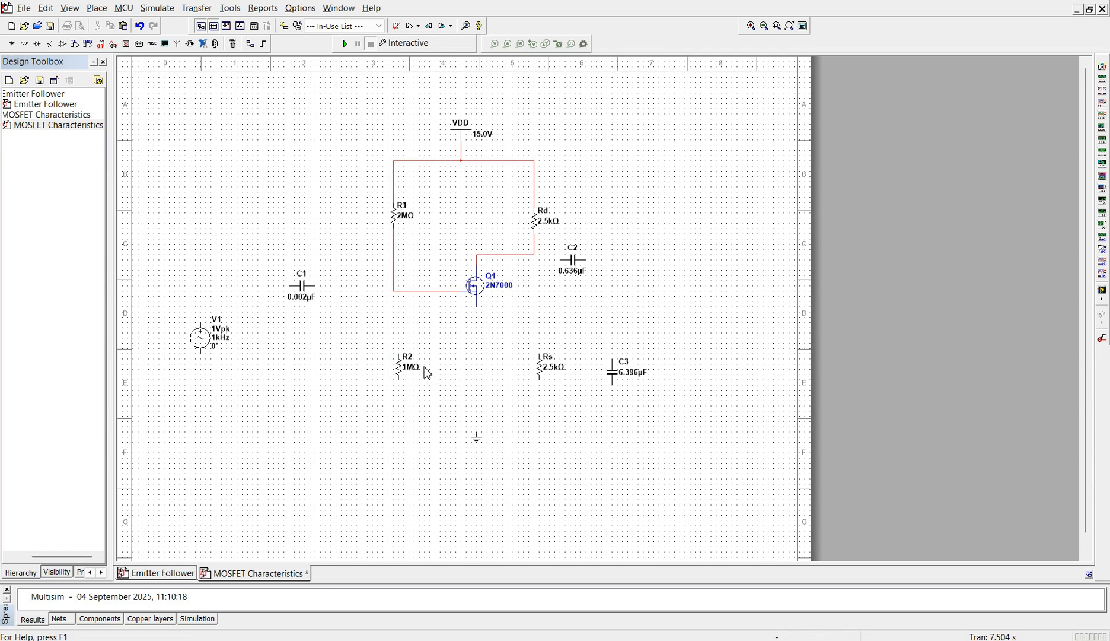
click(399, 353)
click(396, 293)
click(403, 377)
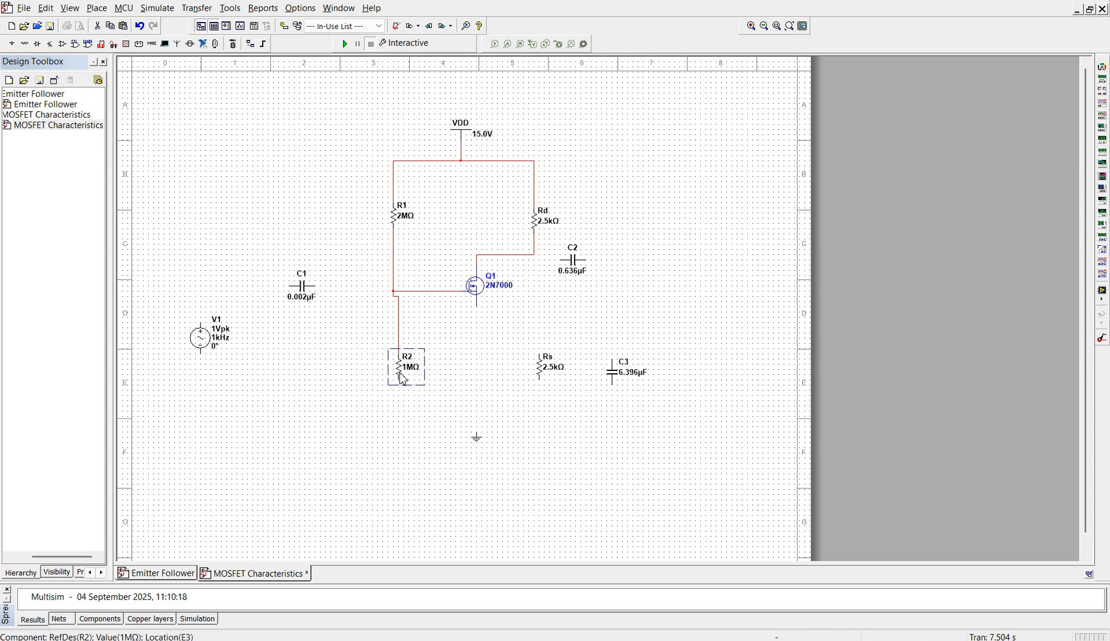
drag(403, 377, 397, 378)
click(443, 388)
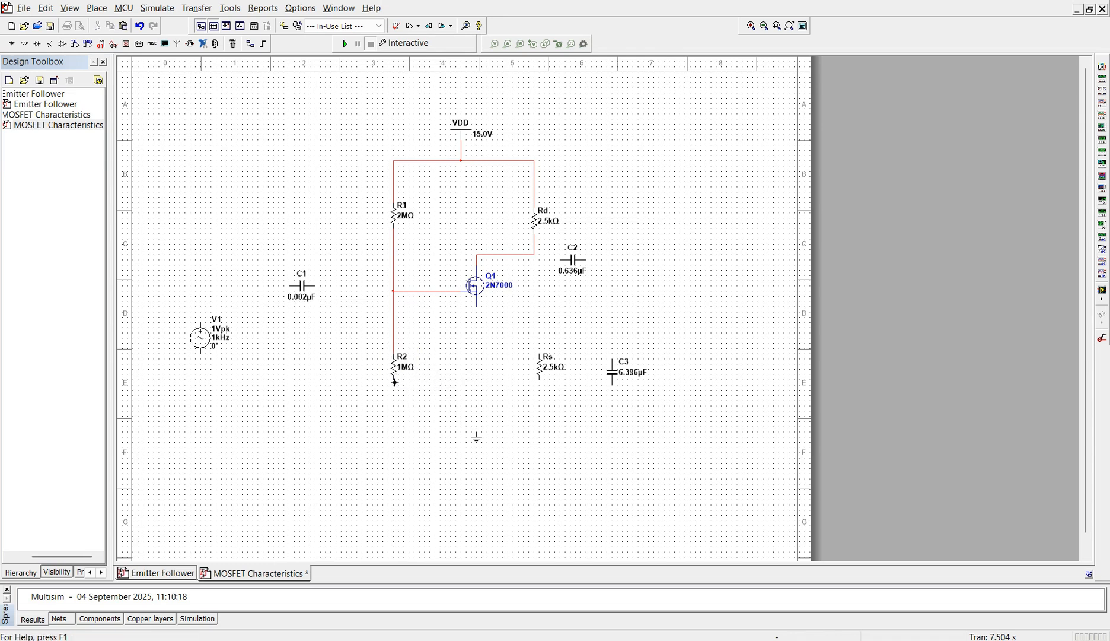
Shift R2 three grid steps up and wire its lower terminal to the ground symbol.
click(398, 378)
click(390, 410)
click(391, 372)
key(Up)
key(Up)
key(Up)
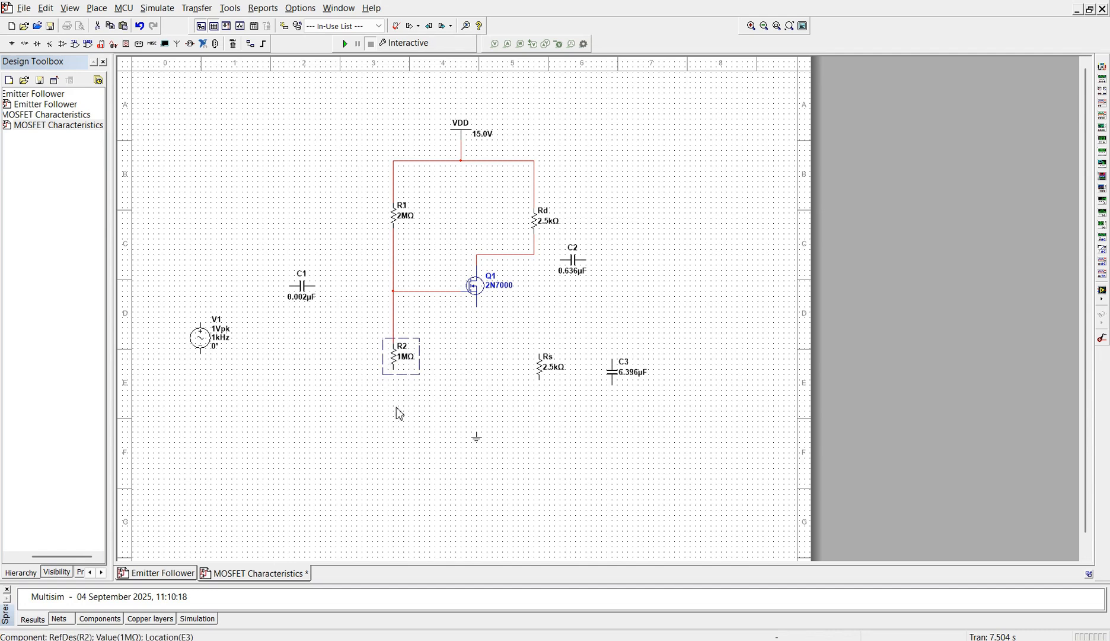
click(398, 406)
click(392, 367)
click(396, 390)
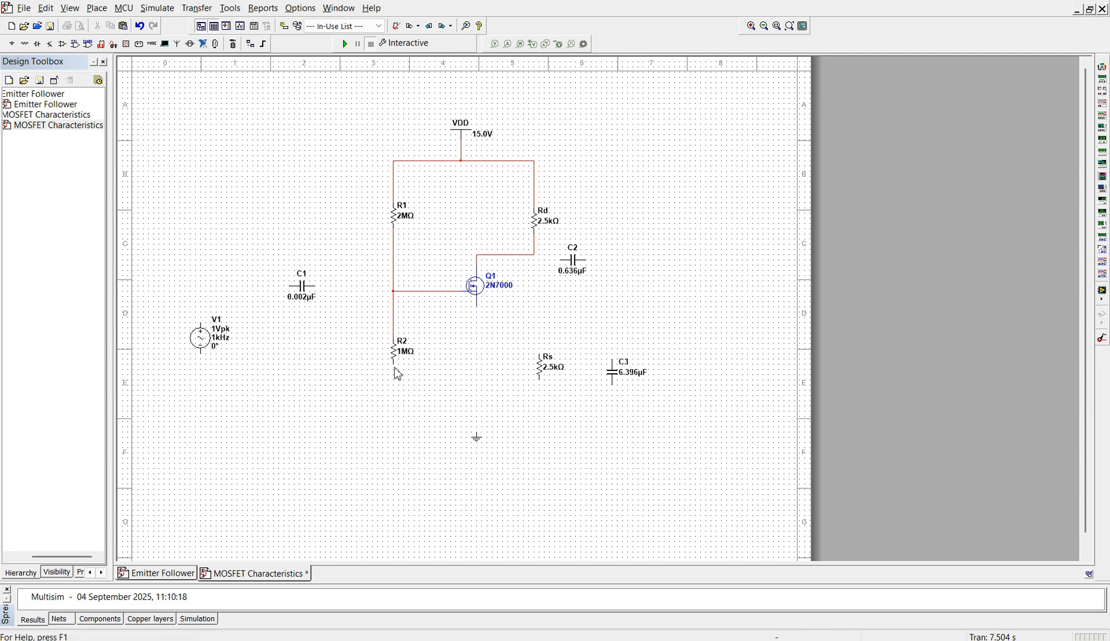
click(394, 372)
click(477, 430)
Align resistor Rs beneath Rd, one grid step left and two steps up from its original position.
click(538, 369)
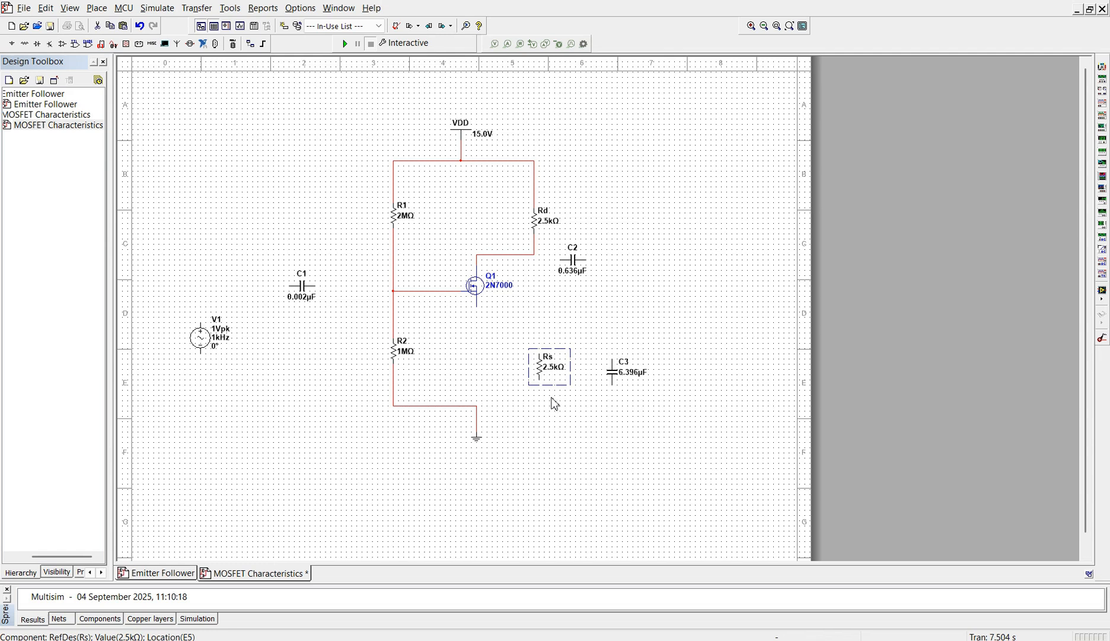
key(Left)
key(Up)
key(Up)
key(Left)
key(Left)
key(Left)
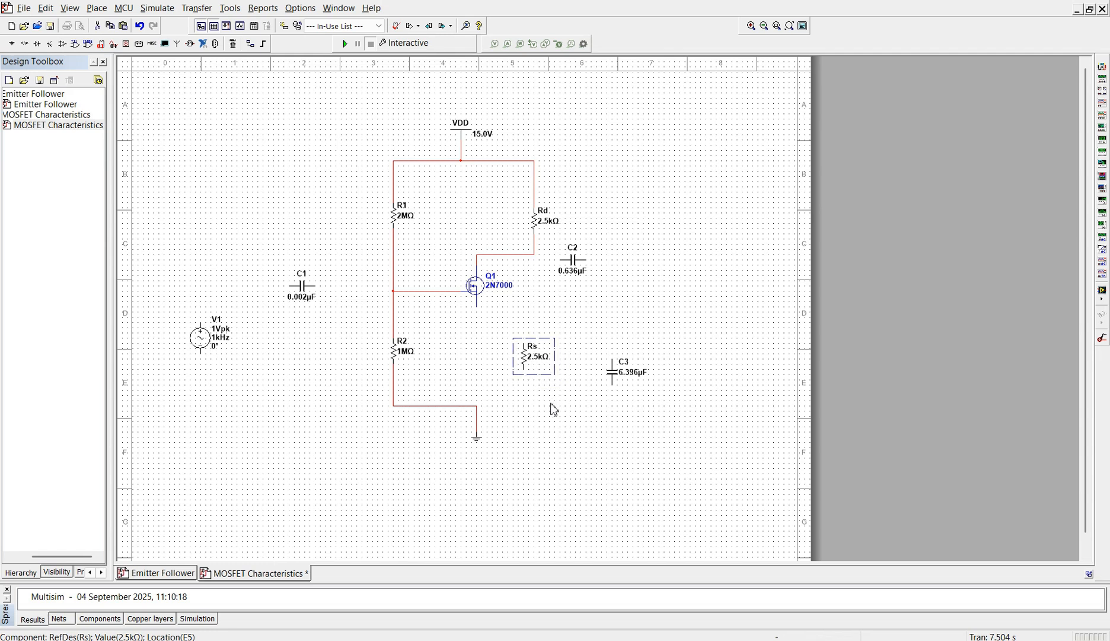
click(551, 370)
click(537, 343)
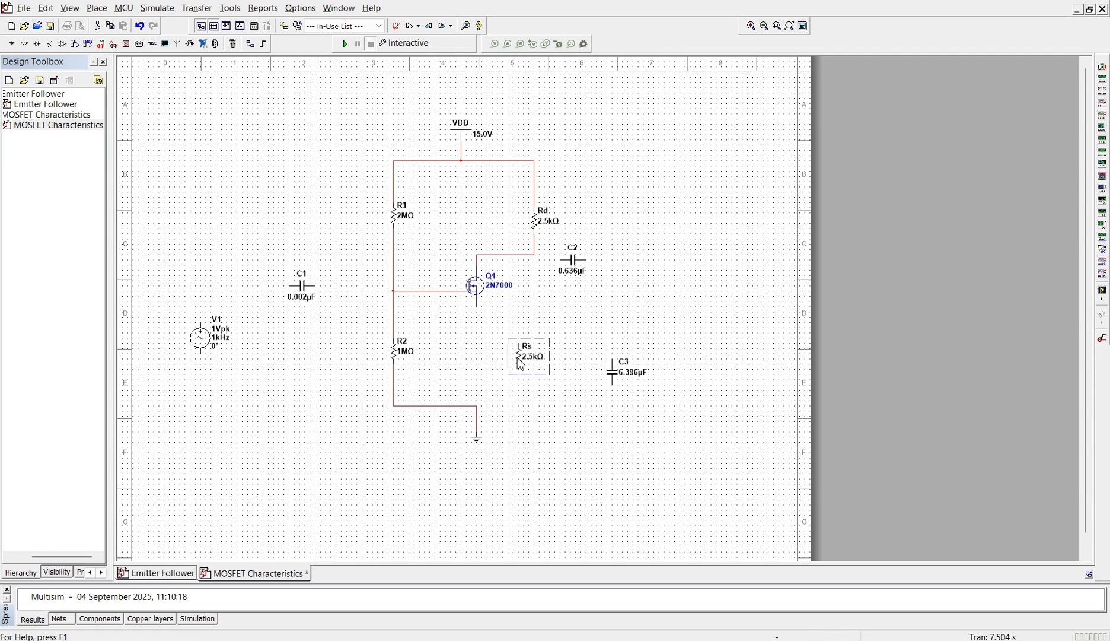
key(Right)
key(Right)
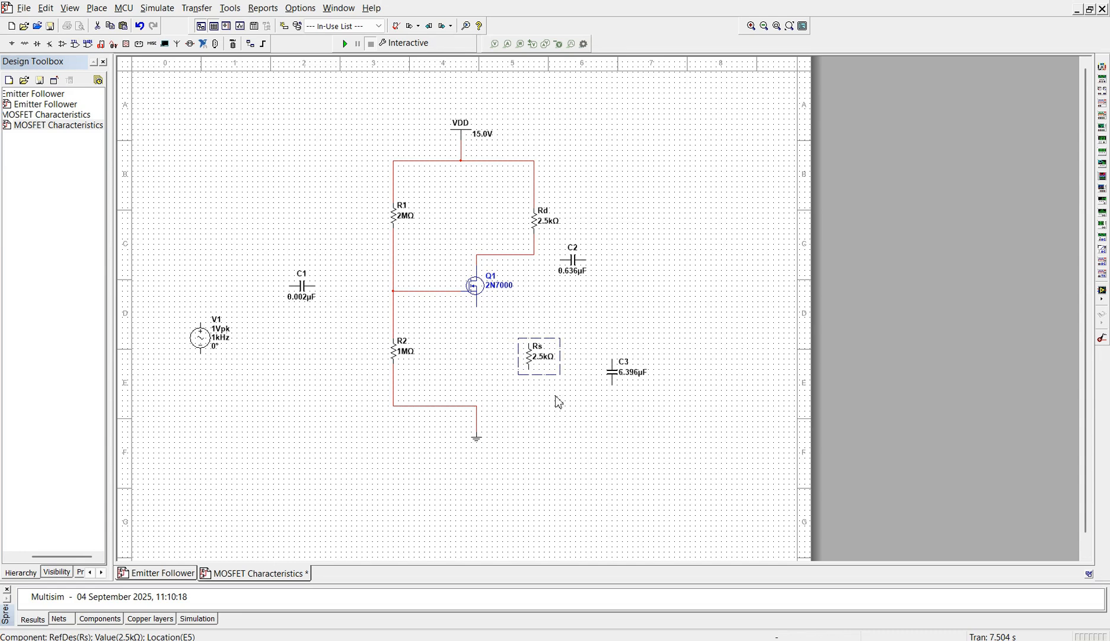
key(Right)
key(Right)
click(558, 401)
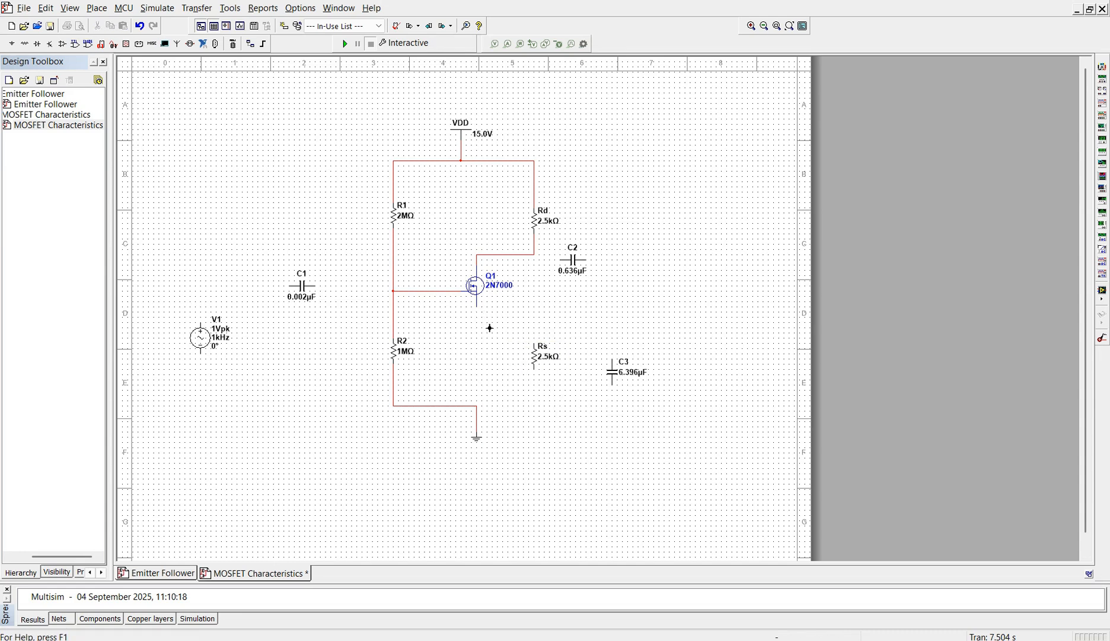
Wire the source of Q1 to the upper terminal of Rs and the lower terminal of Rs to the ground wire.
click(477, 306)
click(536, 344)
click(537, 371)
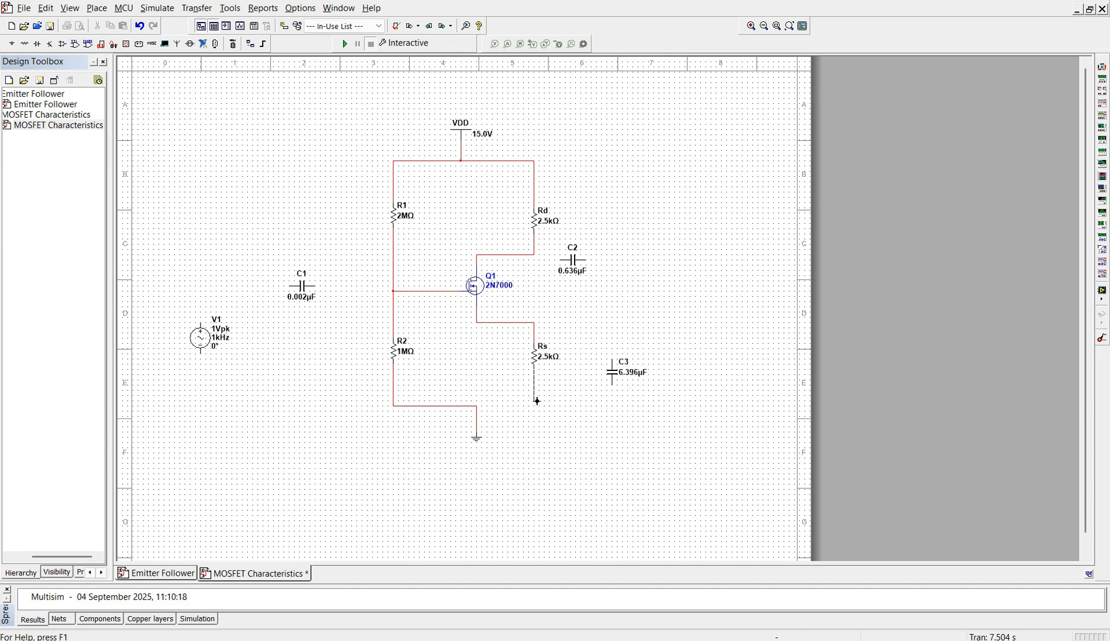
click(479, 407)
Wire C3 in parallel with Rs, from the source wire to the ground wire.
click(615, 360)
click(535, 323)
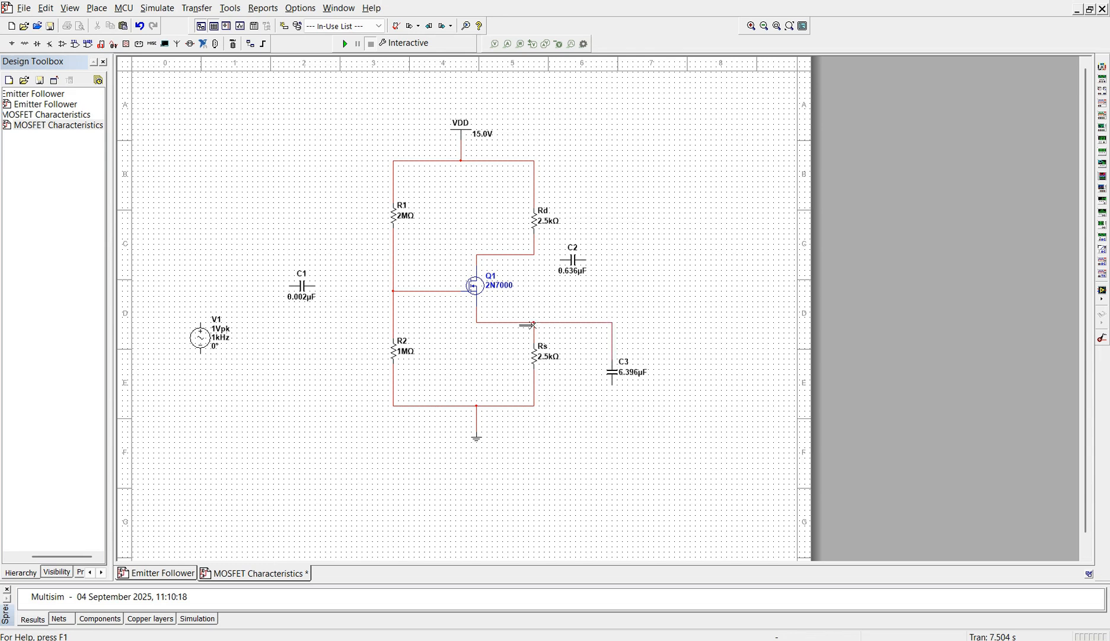
click(614, 386)
click(534, 406)
Shift capacitor C2 one grid step up and three steps right, level with the drain wire.
click(570, 266)
key(Up)
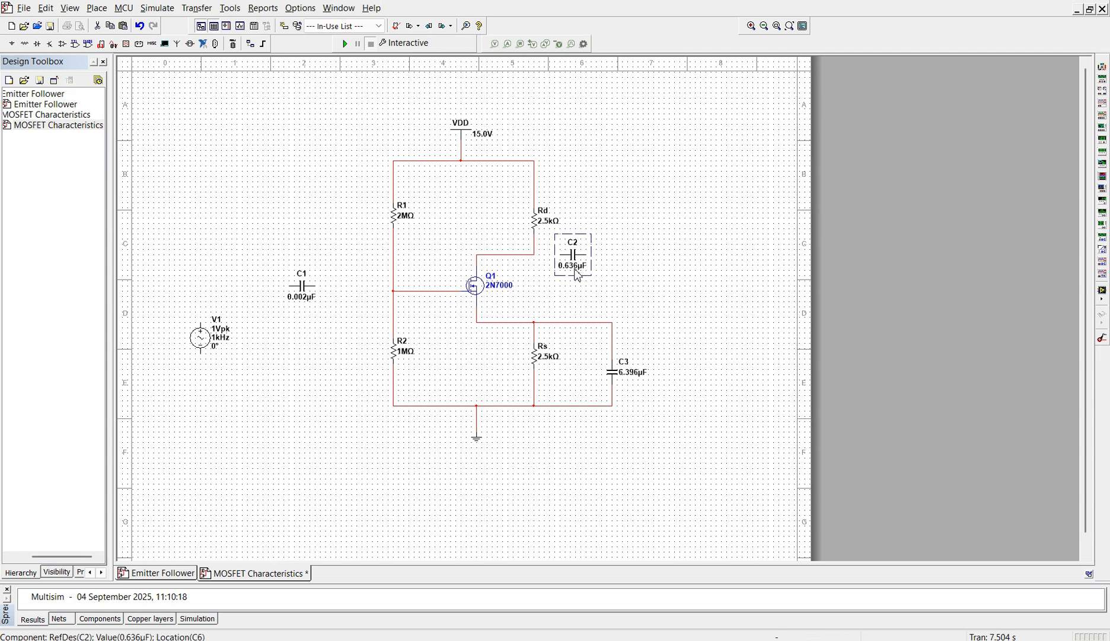
key(Right)
key(Right)
key(Right)
click(676, 292)
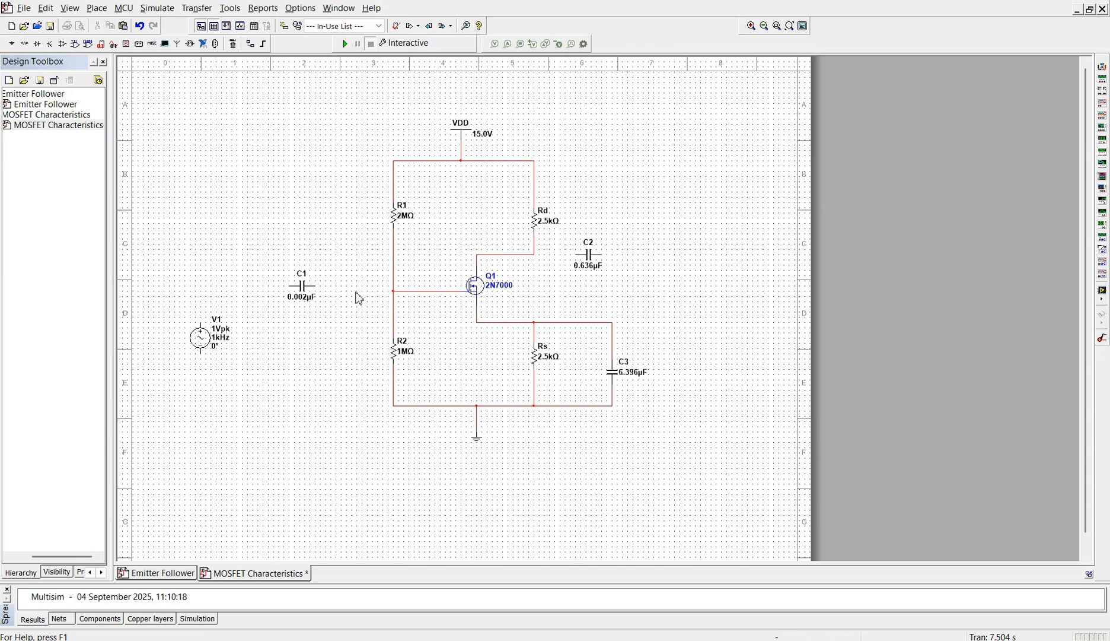
Shift capacitor C1 one grid step down and wire its right terminal to the gate node between R1 and R2.
click(305, 297)
drag(303, 292, 303, 295)
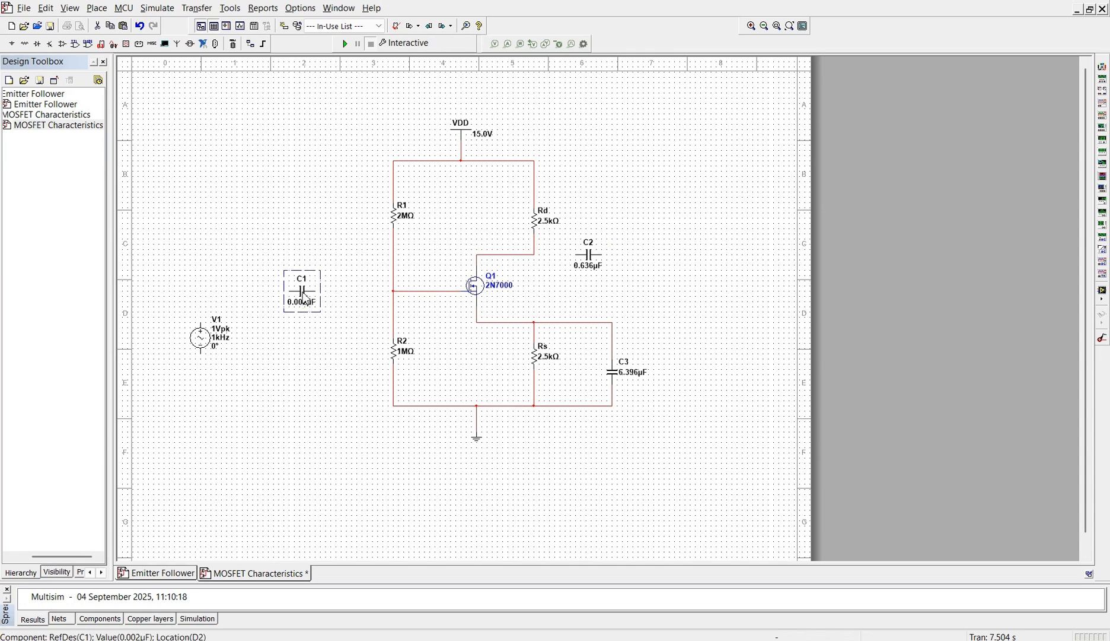
click(350, 307)
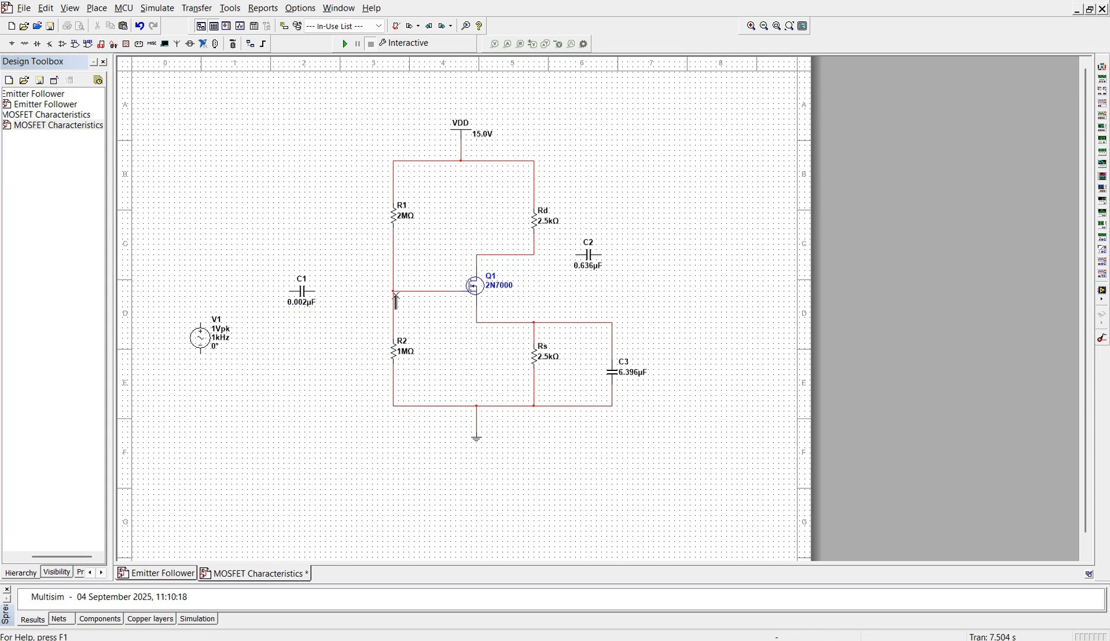
click(317, 292)
click(395, 292)
Wire C1's left terminal to the upper terminal of V1 and V1's lower terminal to the ground wire.
click(289, 291)
click(201, 326)
click(203, 355)
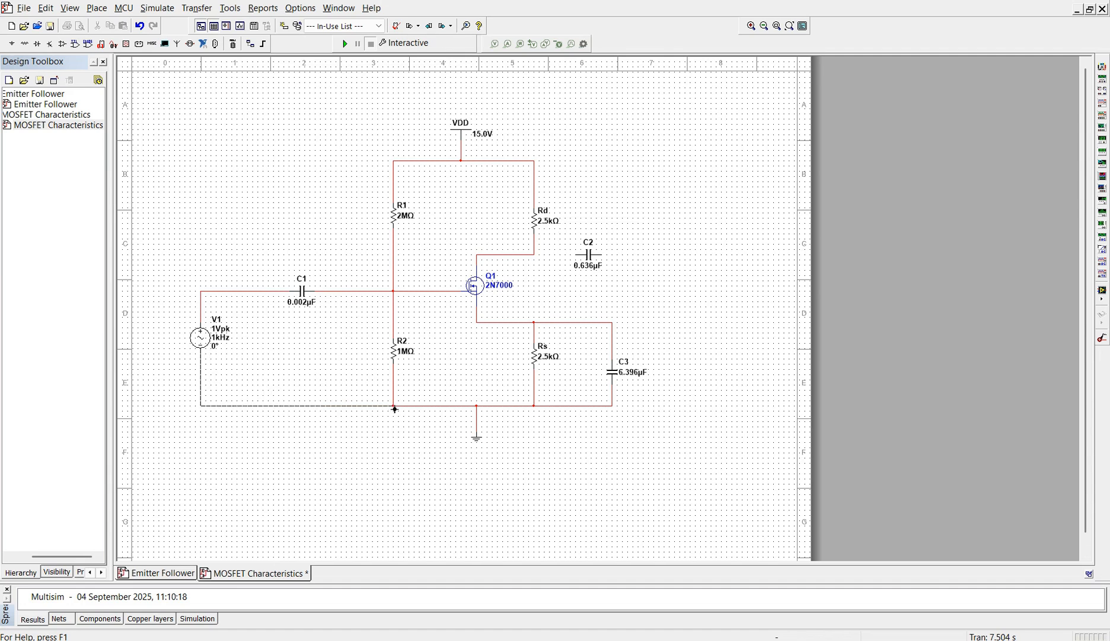
click(395, 409)
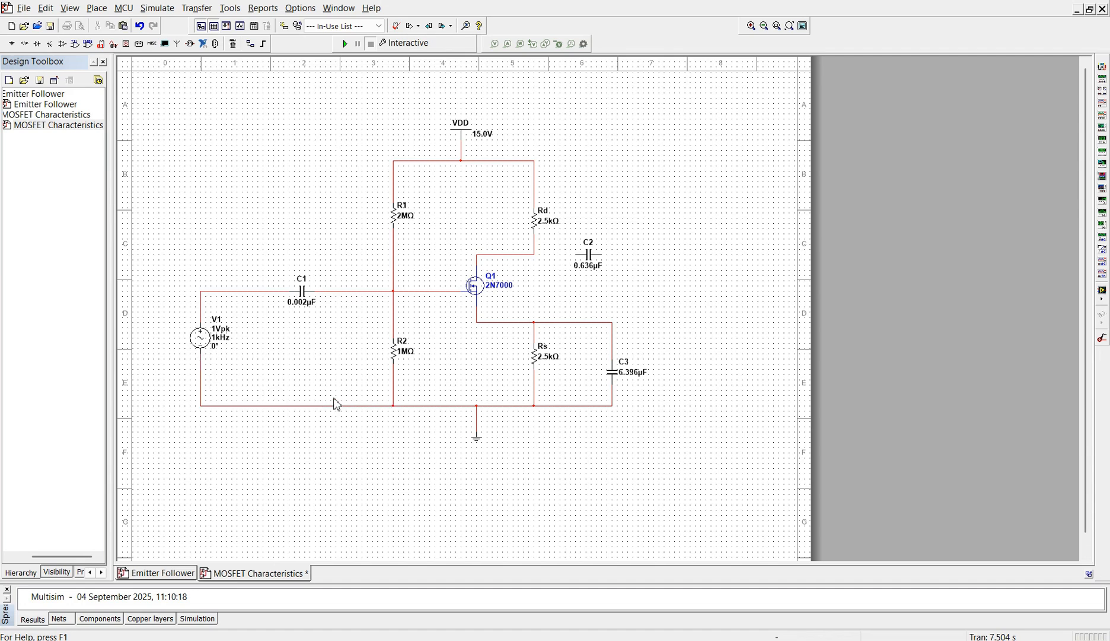
Set the peak voltage of source V1 to 100 mV.
double_click(222, 338)
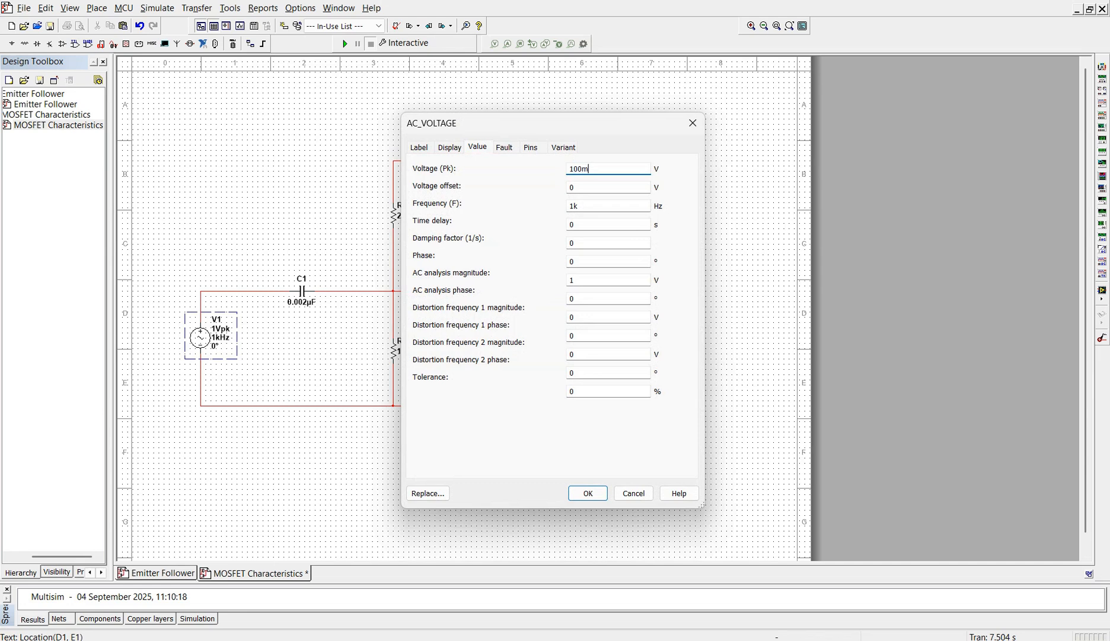
click(587, 493)
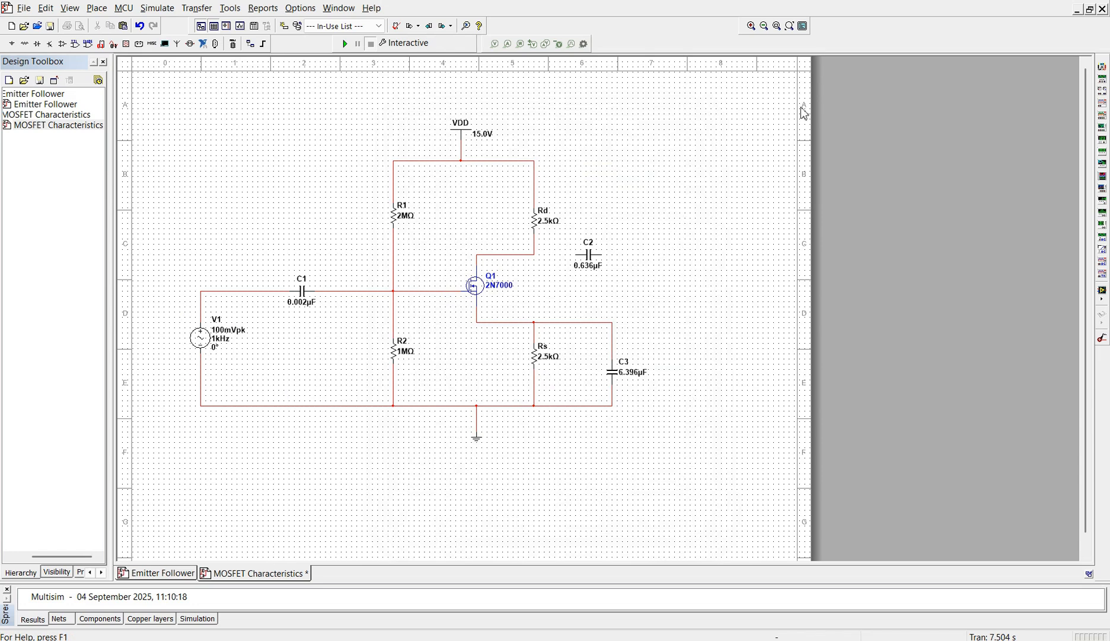
Place a two-channel oscilloscope to the right of VDD and wire C2's left terminal to the drain node.
click(1102, 108)
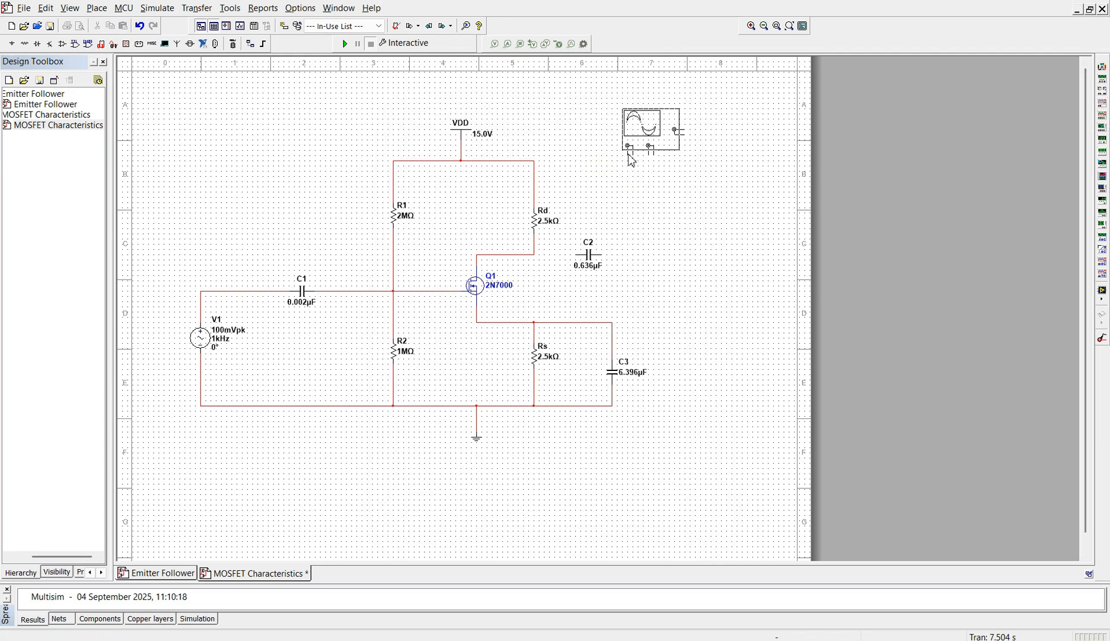
click(627, 162)
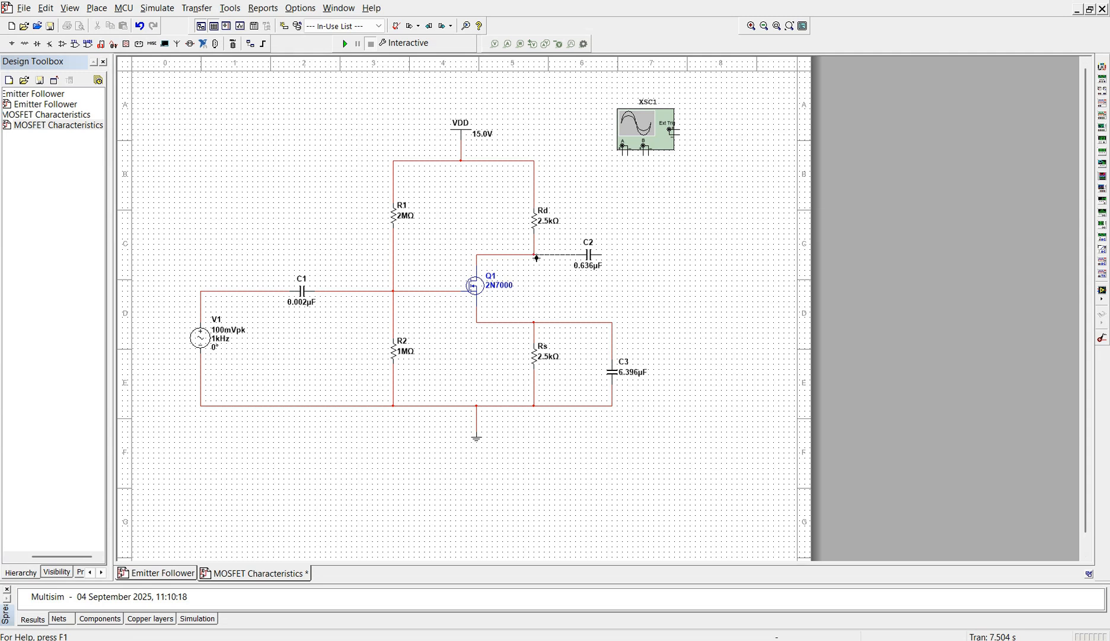
Place a copy of the ground symbol below the oscilloscope and wire the channels' negative terminals to it.
click(478, 442)
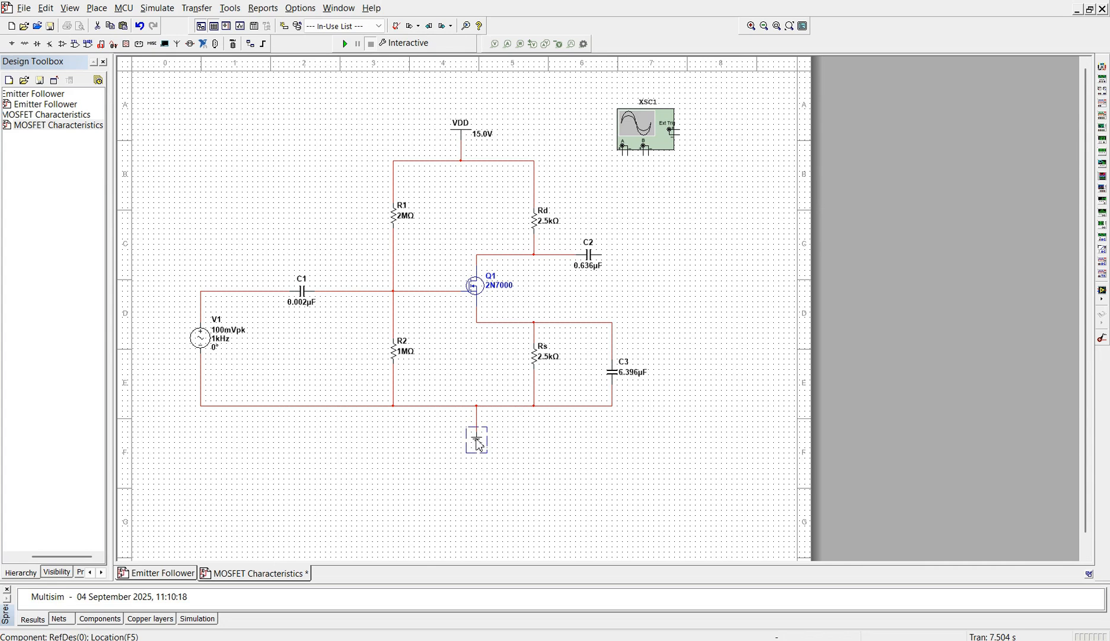
click(653, 179)
click(628, 155)
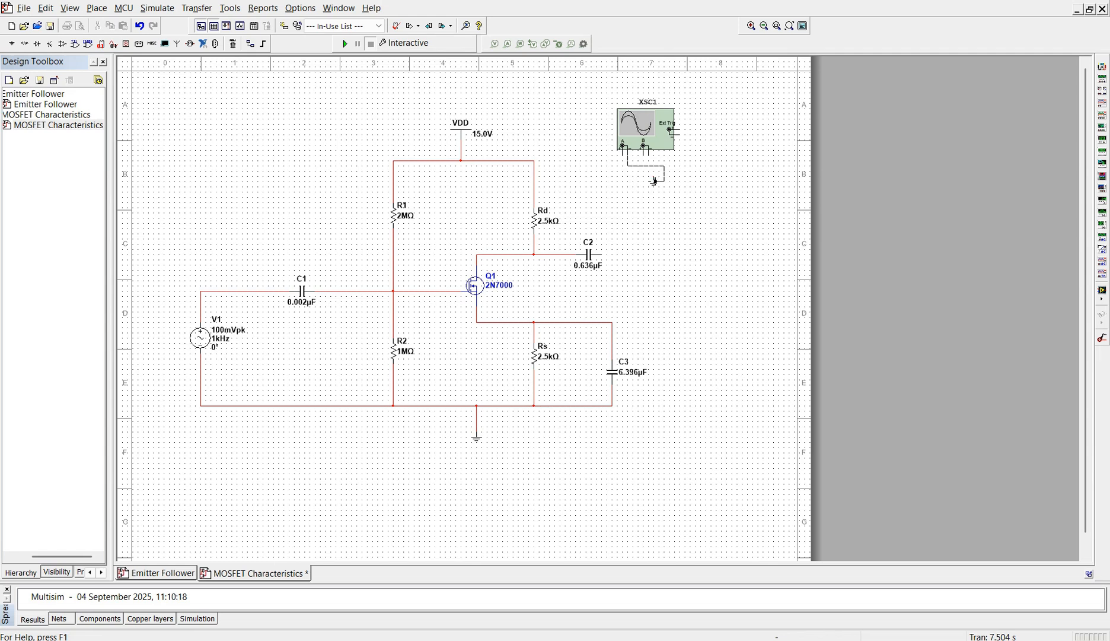
click(654, 180)
Wire C2's right terminal to the oscilloscope's channel B input and channel A to the node between V1 and C1.
click(601, 256)
click(643, 162)
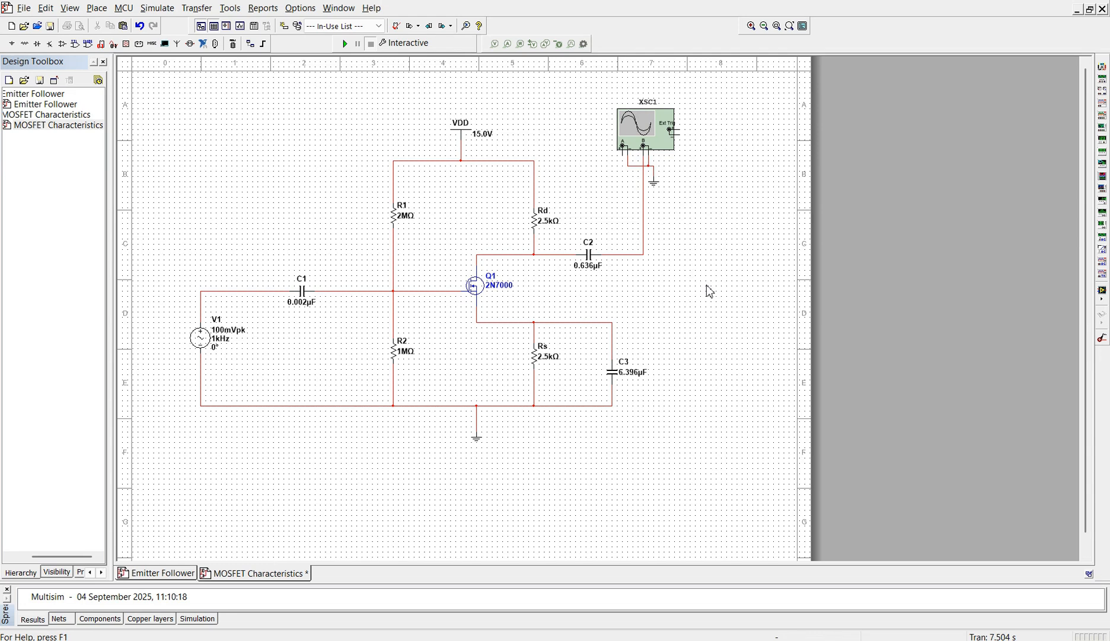
click(622, 147)
click(200, 291)
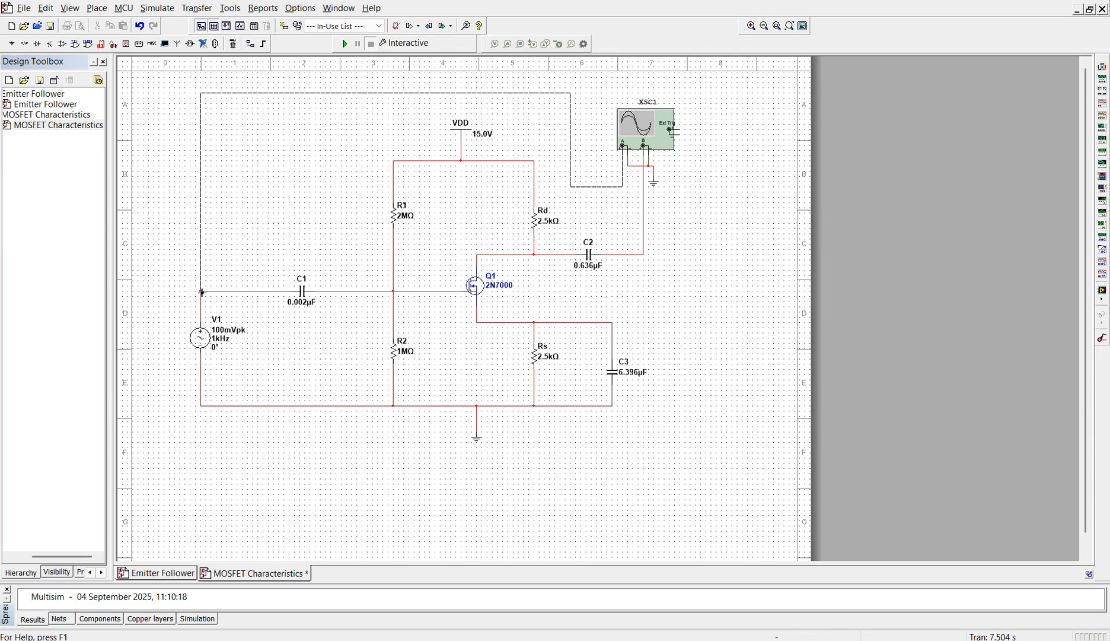
Change the colour of the oscilloscope's channel A wire to blue.
right_click(403, 92)
click(446, 119)
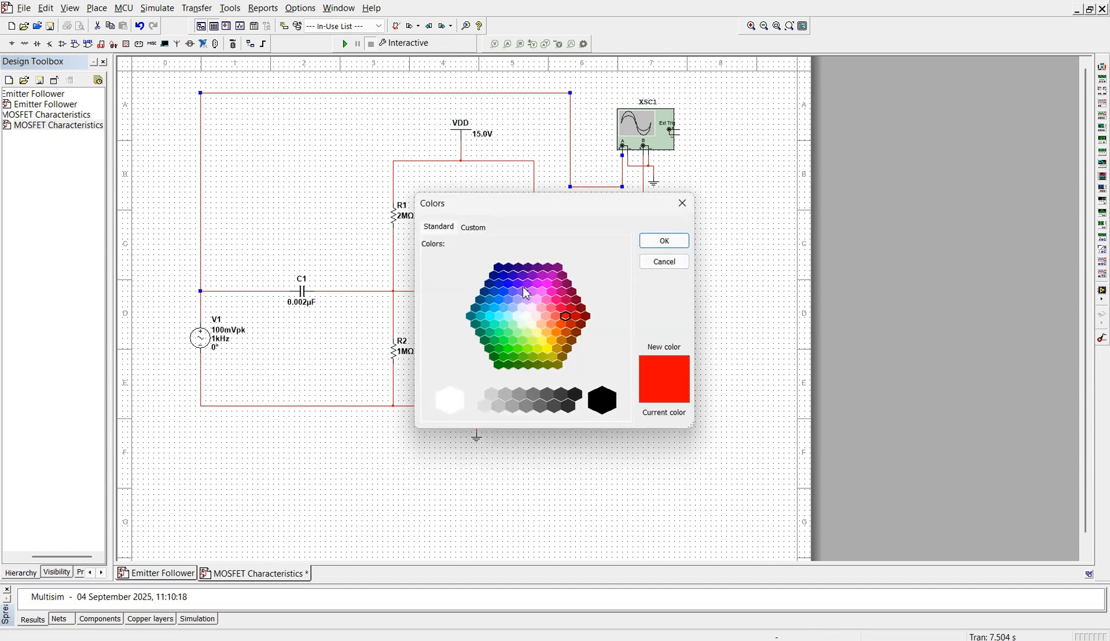
click(509, 284)
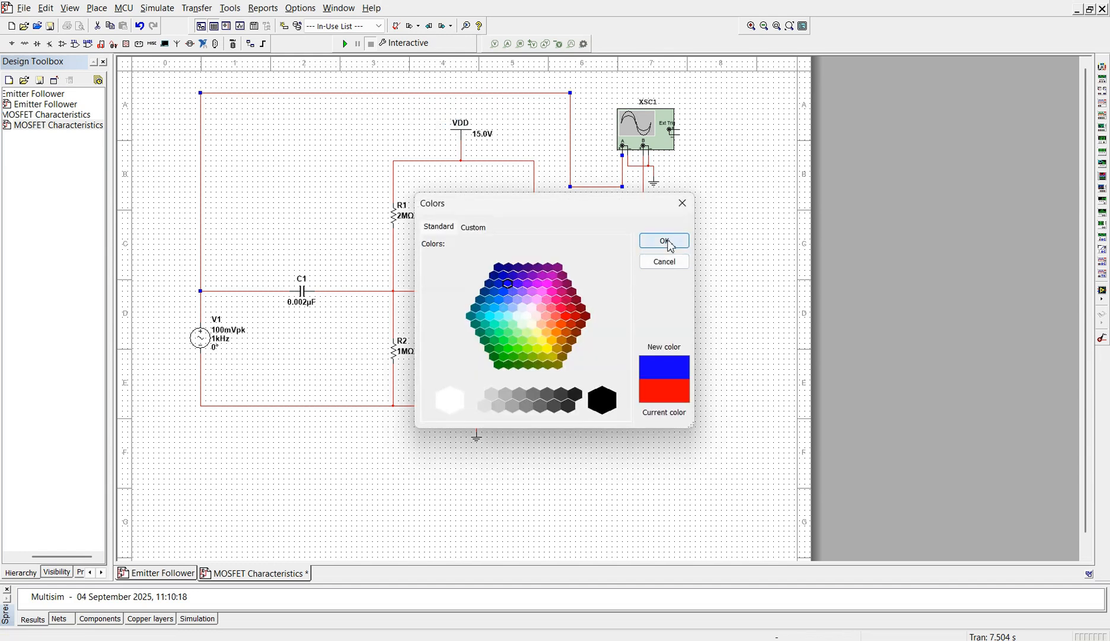
click(664, 240)
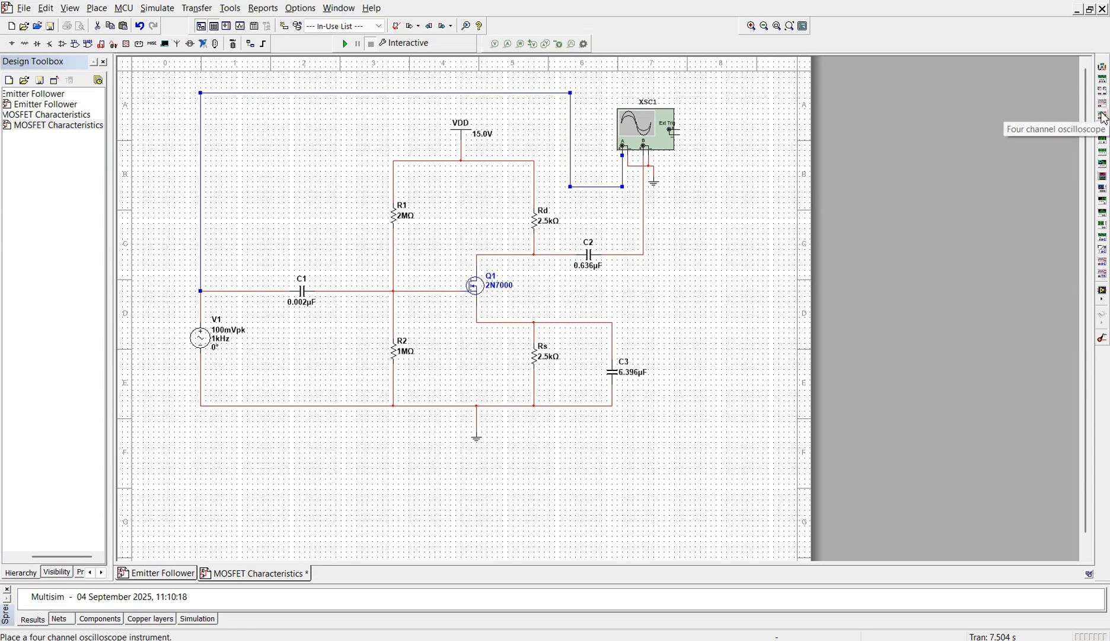
Place a Bode plotter to the right of the oscilloscope and wire its negative IN and OUT terminals to a copied ground symbol.
click(1102, 131)
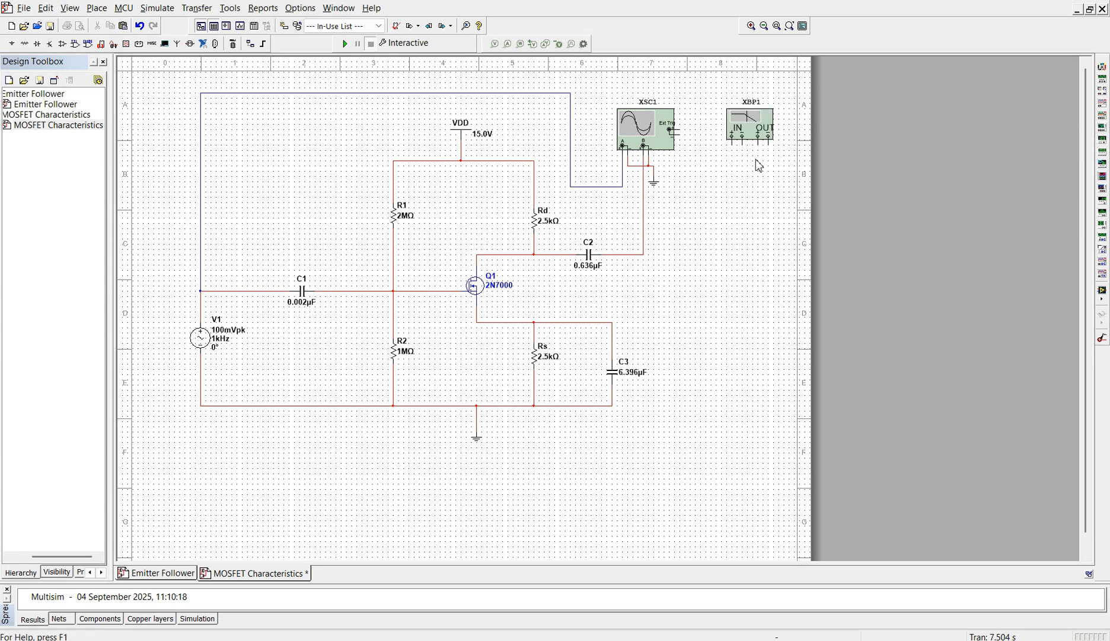
click(663, 190)
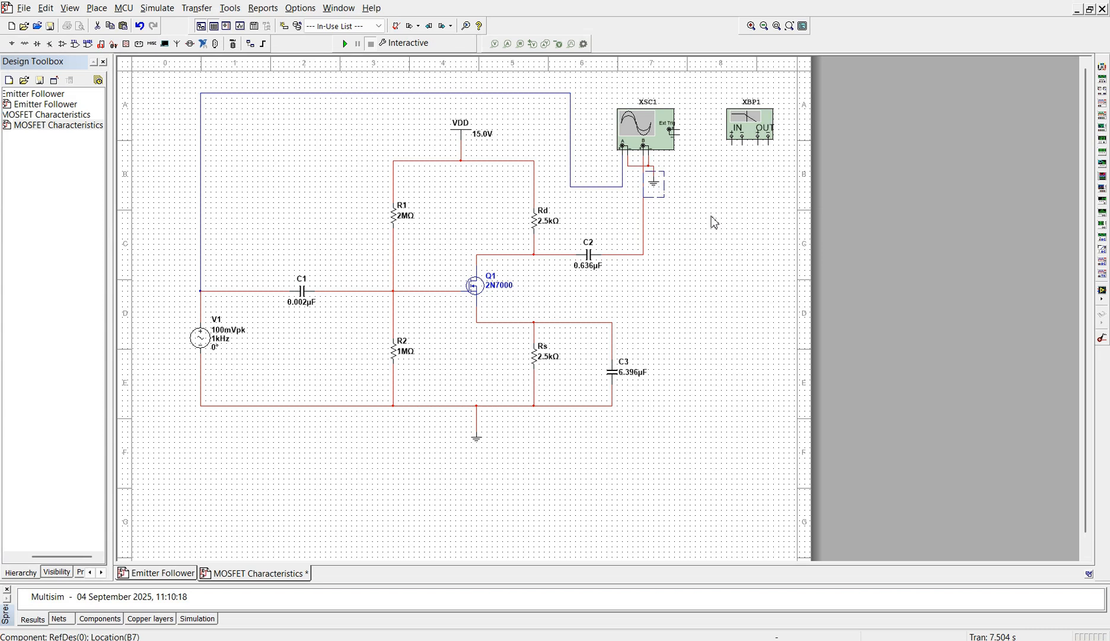
click(774, 182)
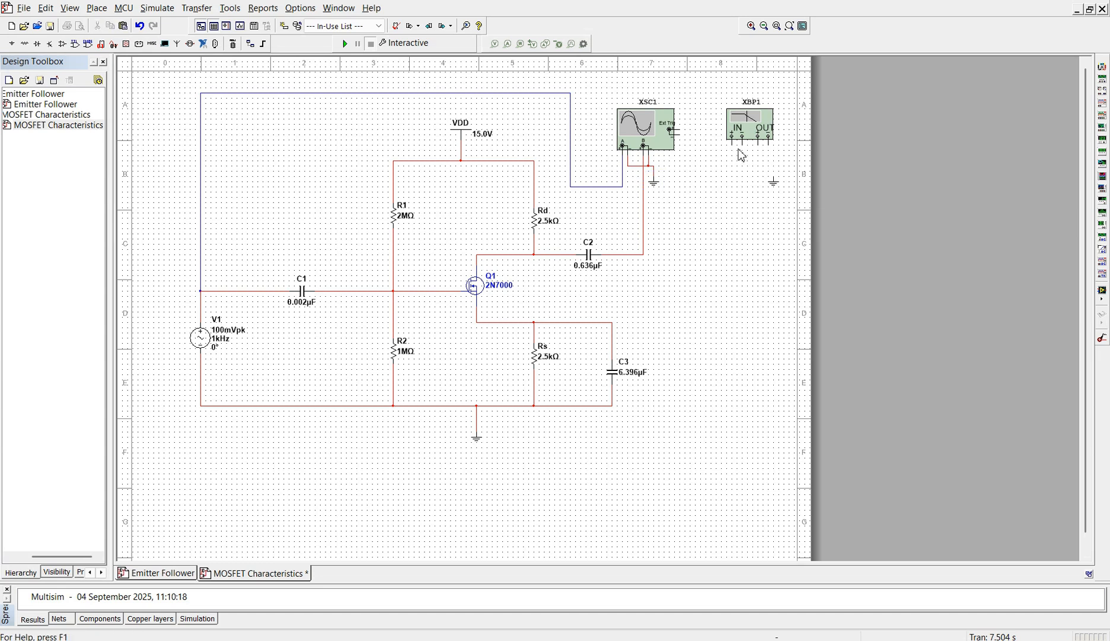
click(775, 178)
Wire the Bode plotter's positive OUT and IN terminals to the C2 output wire and the blue input wire, and start the simulation.
click(644, 257)
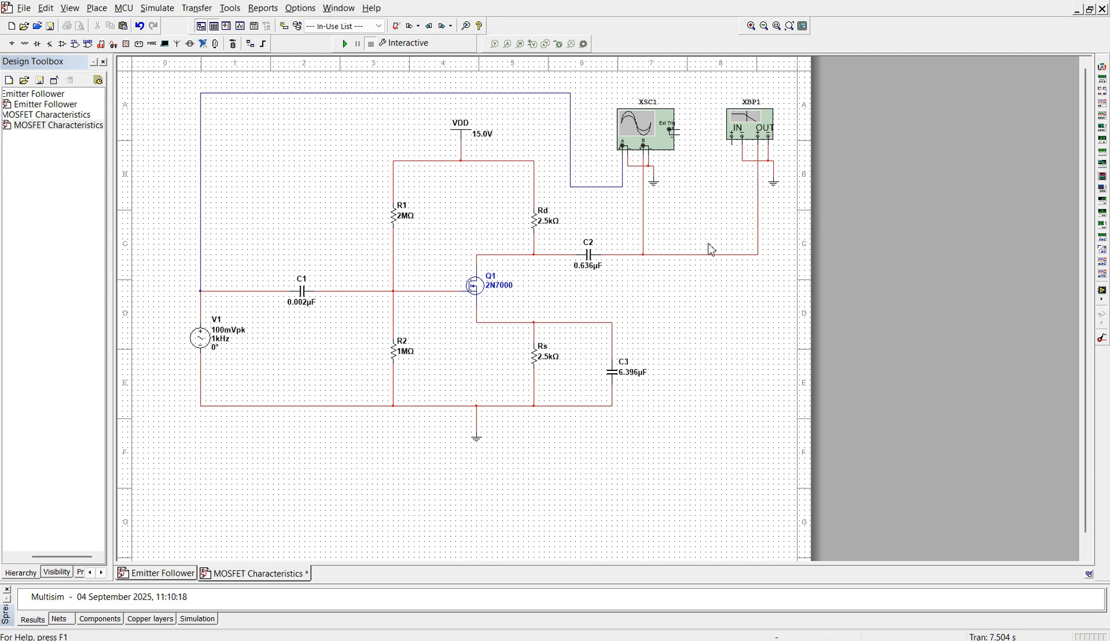
click(734, 147)
click(571, 94)
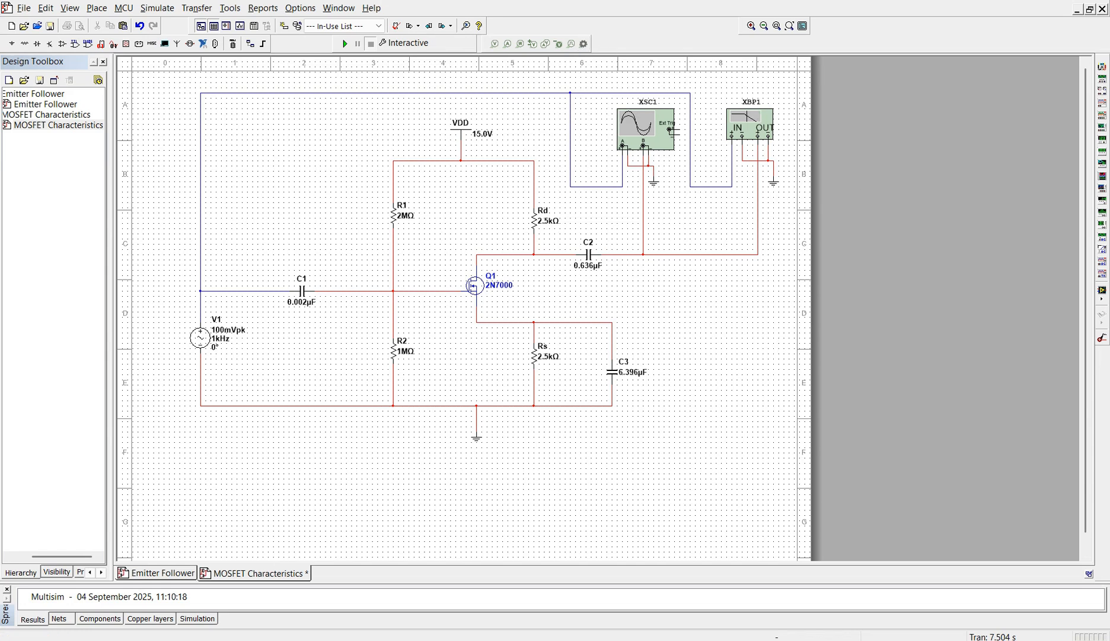
click(344, 44)
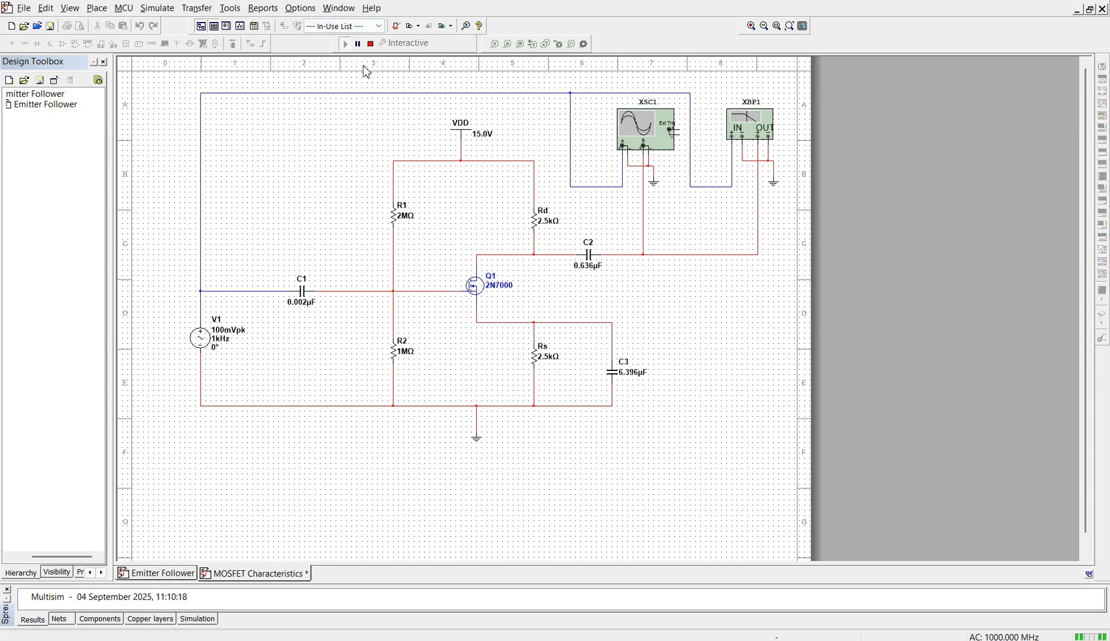
Open the oscilloscope display, set its timebase to 1 ms/Div and reverse its background colour.
double_click(650, 137)
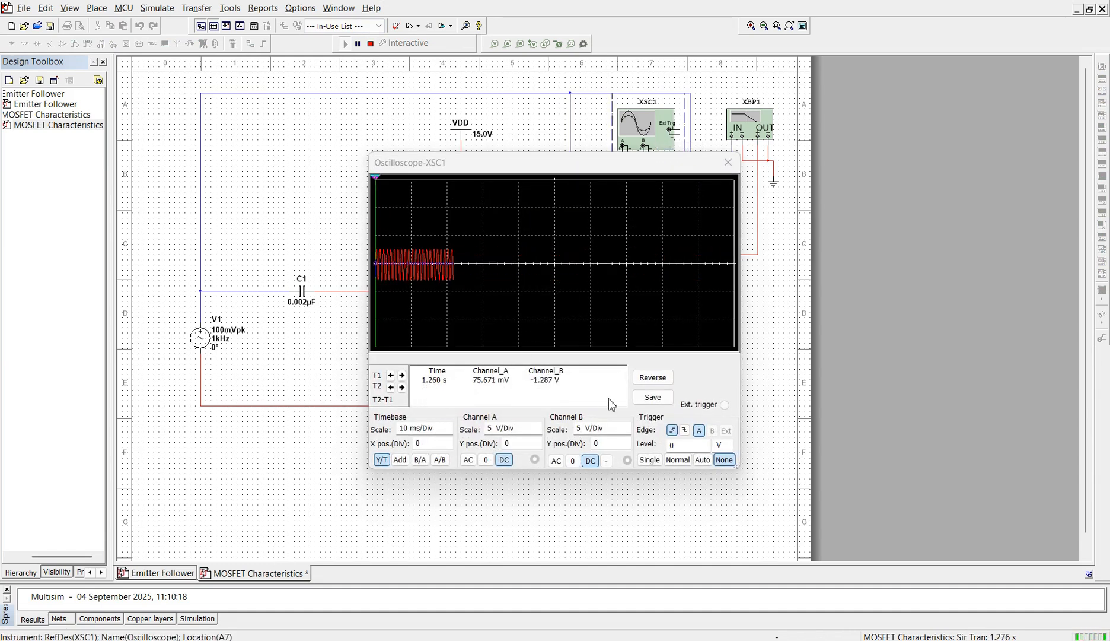
click(440, 431)
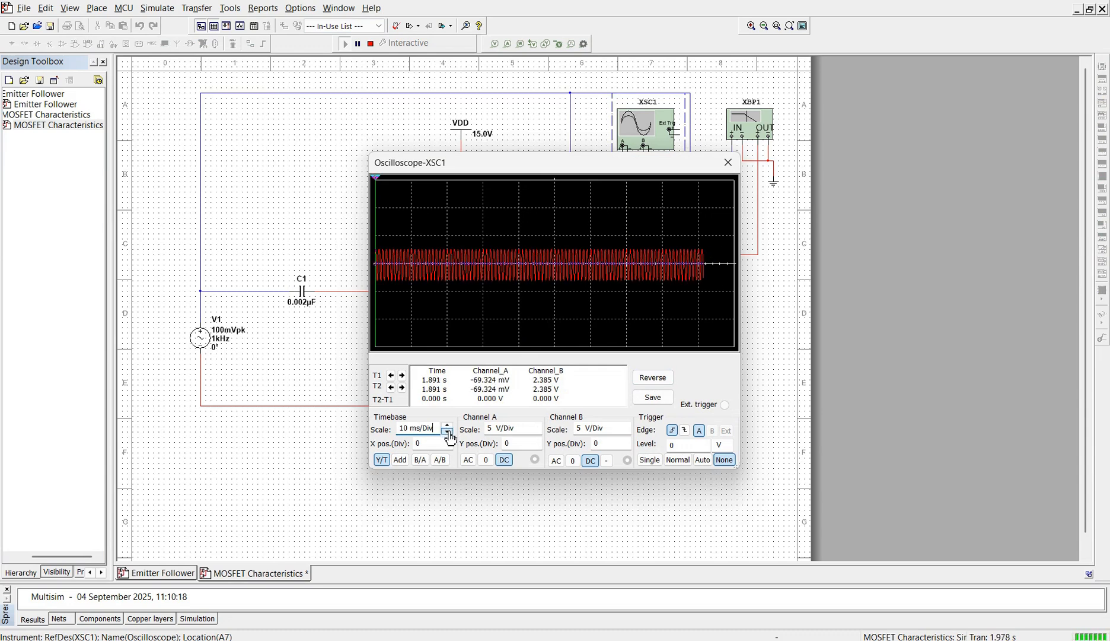
click(448, 433)
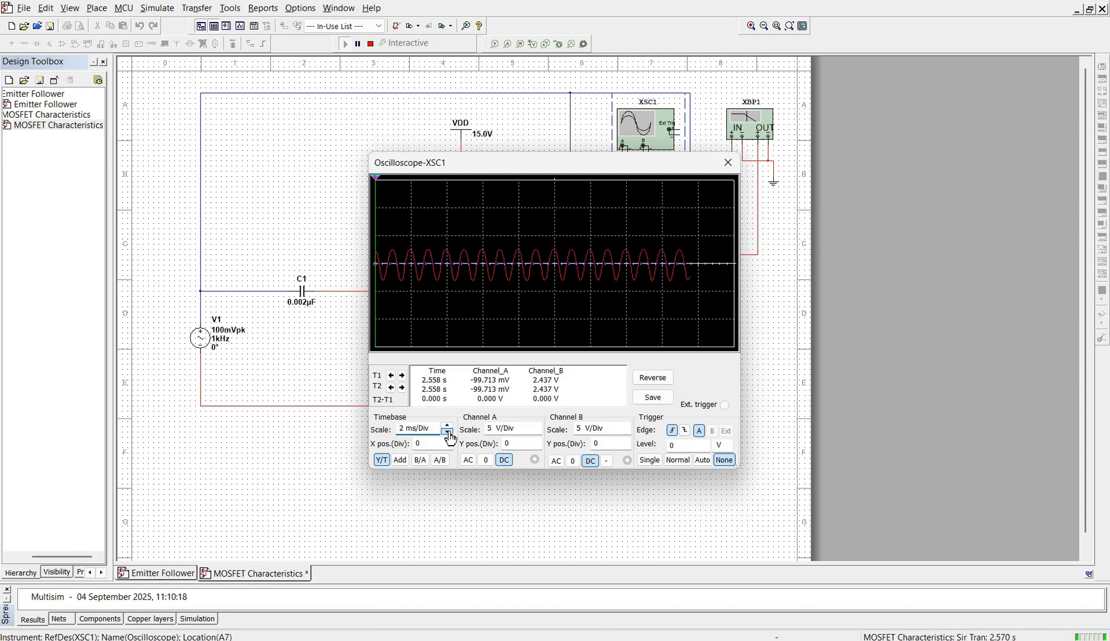
click(448, 434)
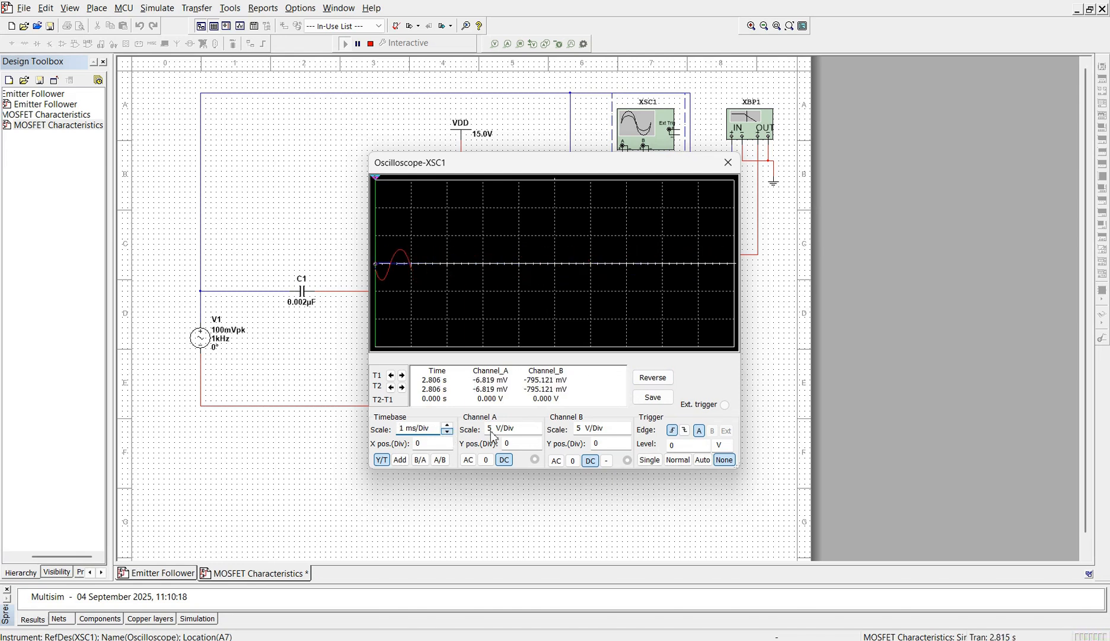
click(667, 381)
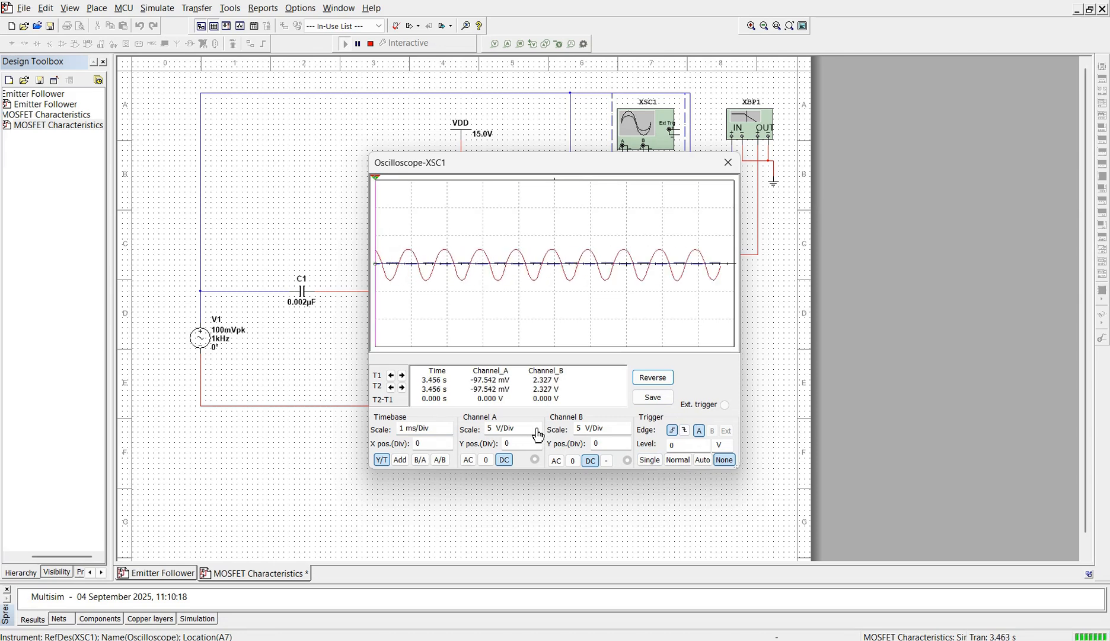
Set the oscilloscope's channel A scale to 100 mV/Div and its channel B scale to 2 V/Div.
drag(625, 163, 775, 233)
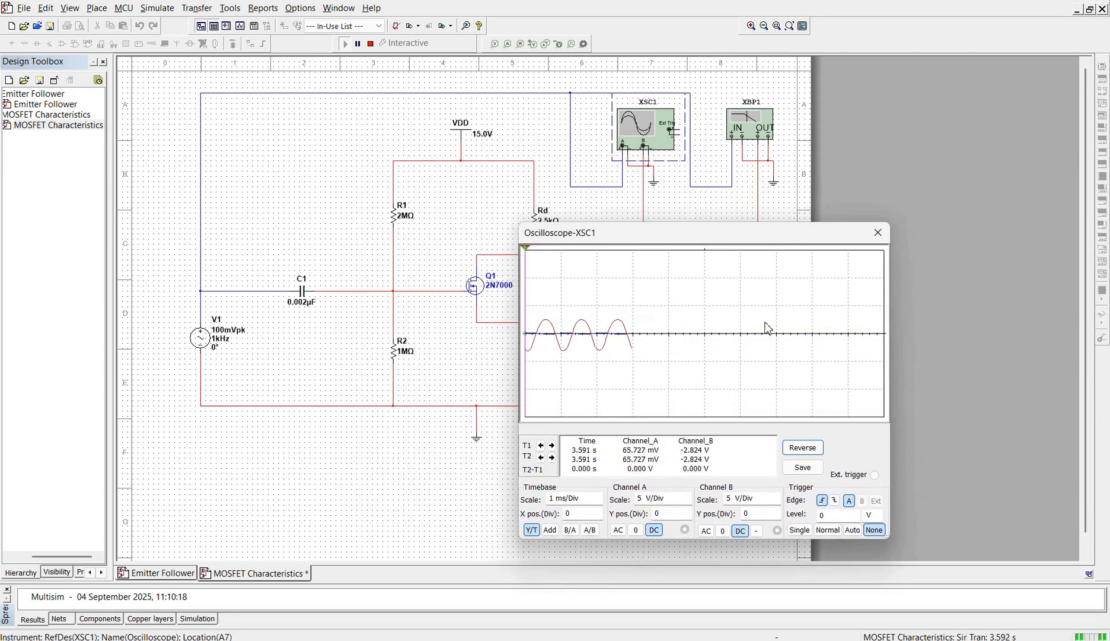
click(681, 500)
click(688, 503)
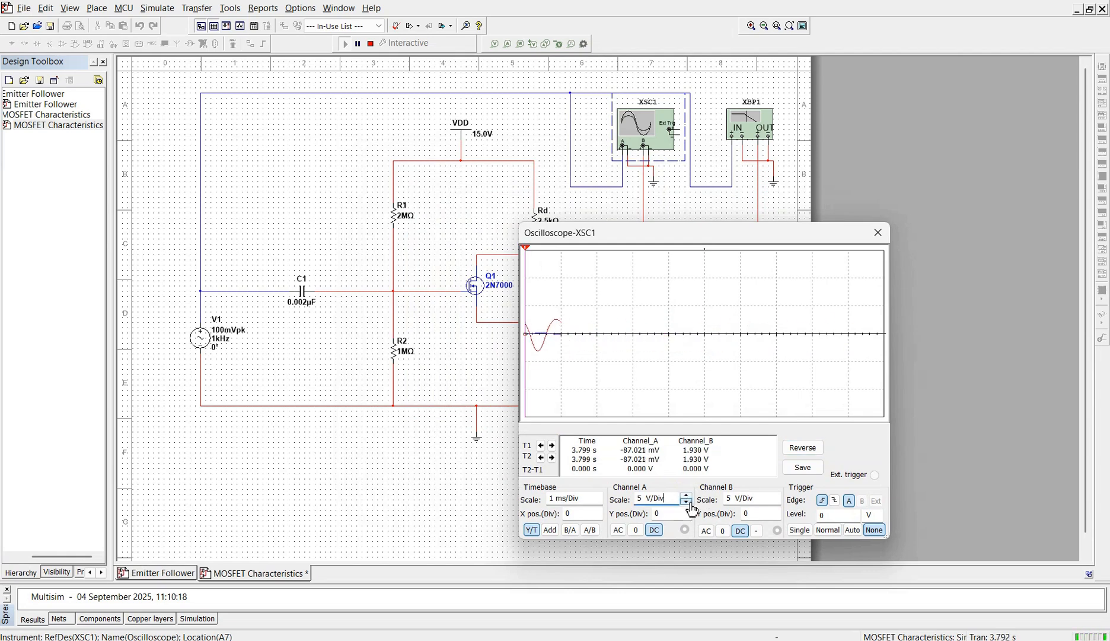
click(686, 502)
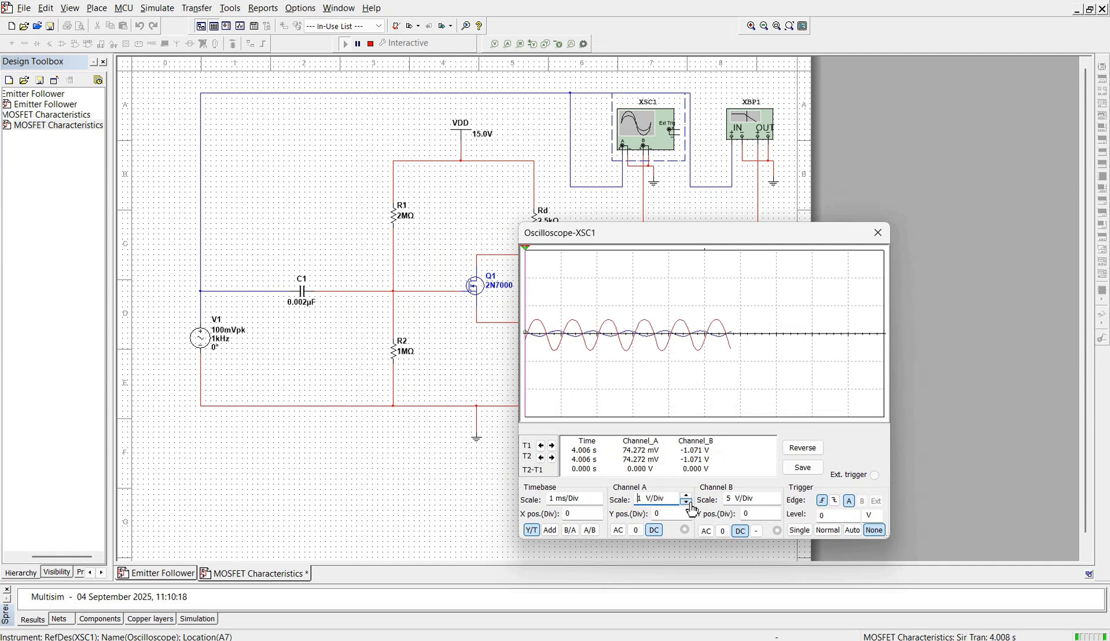
click(686, 502)
click(687, 502)
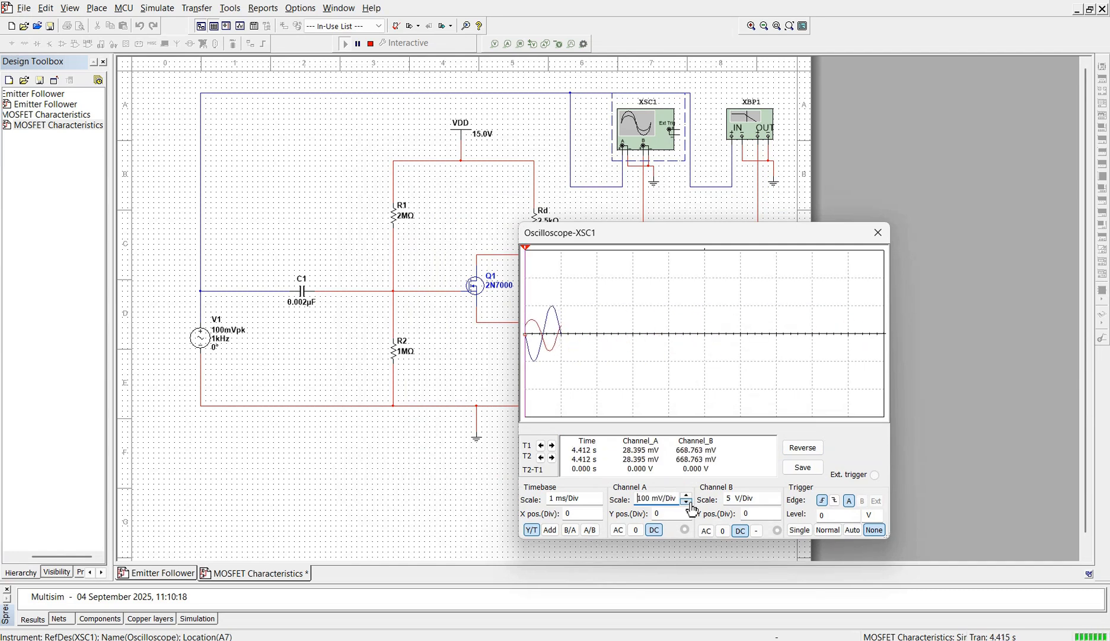
click(777, 497)
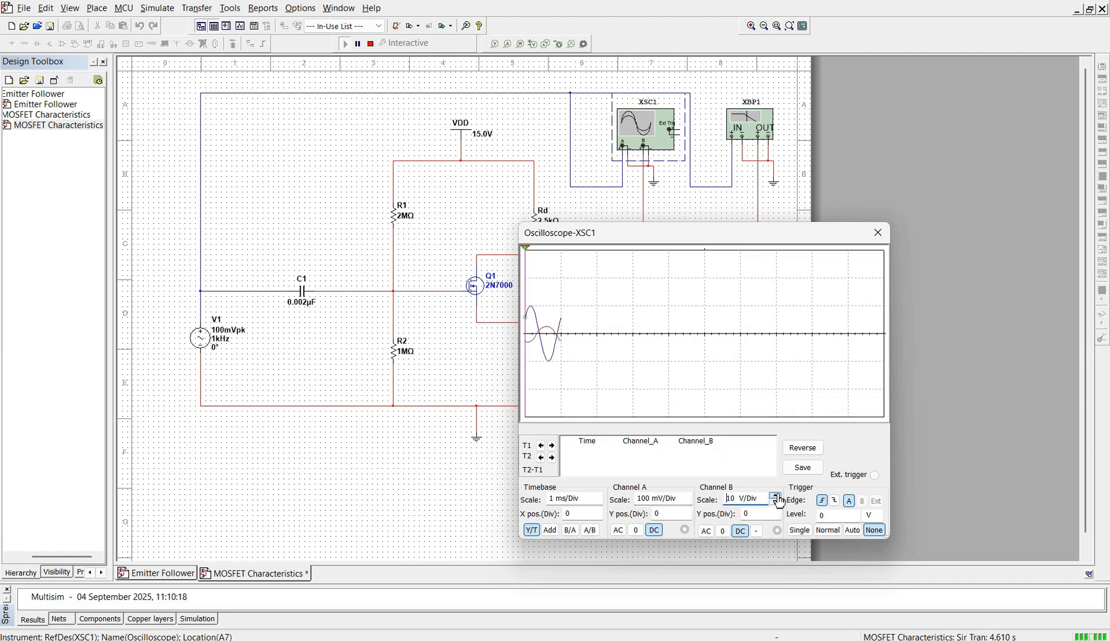
click(776, 504)
click(776, 504)
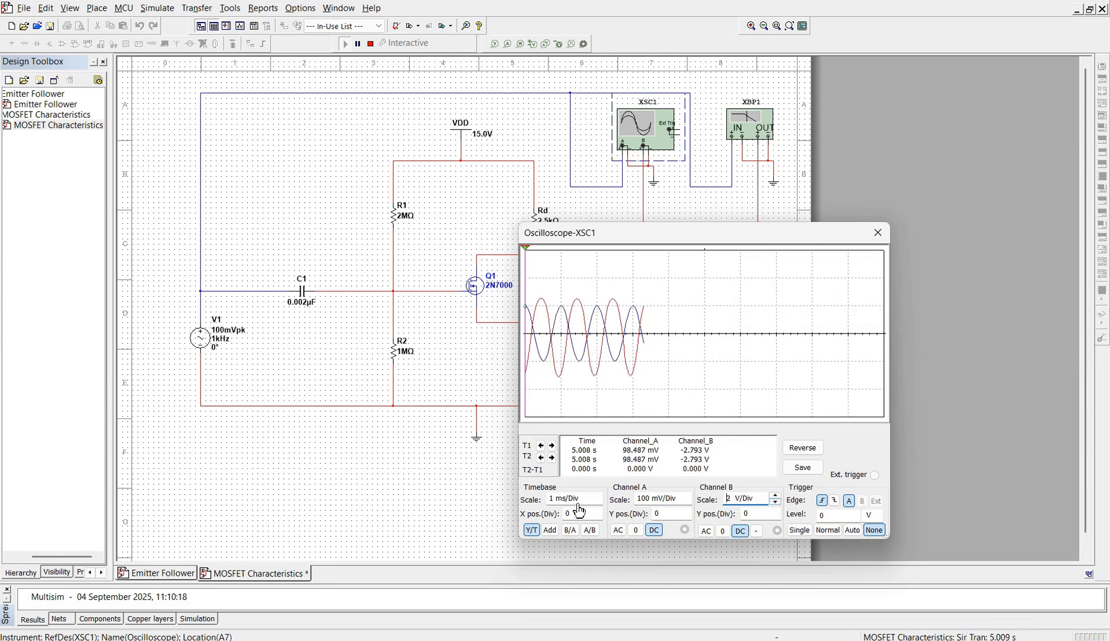
Try a 500 us/Div timebase on the oscilloscope and return it to 1 ms/Div.
click(598, 504)
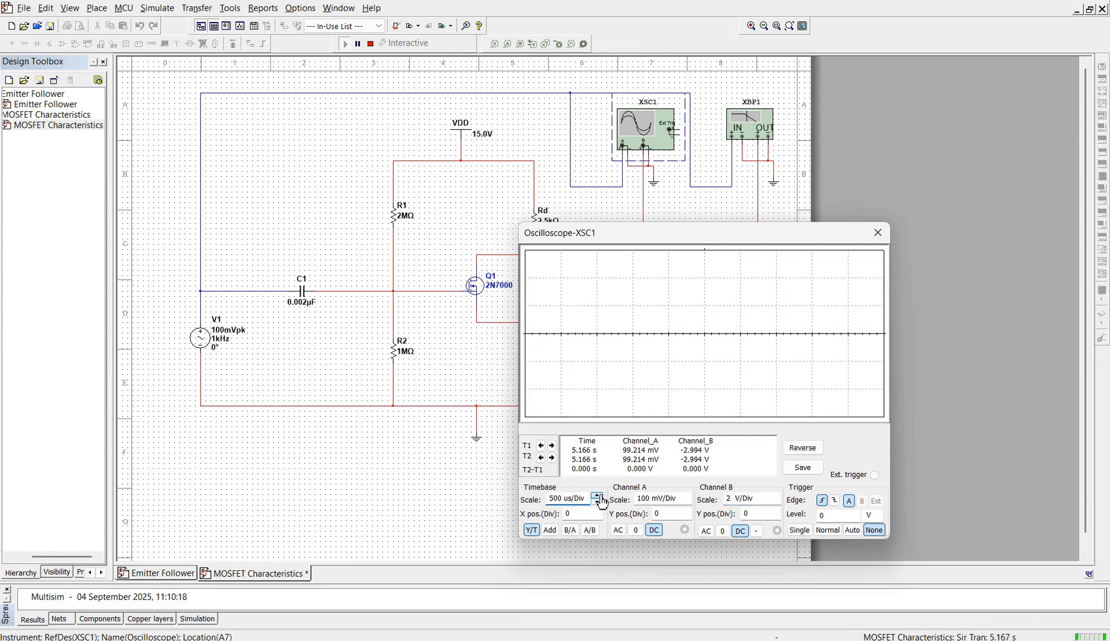
click(598, 497)
click(598, 503)
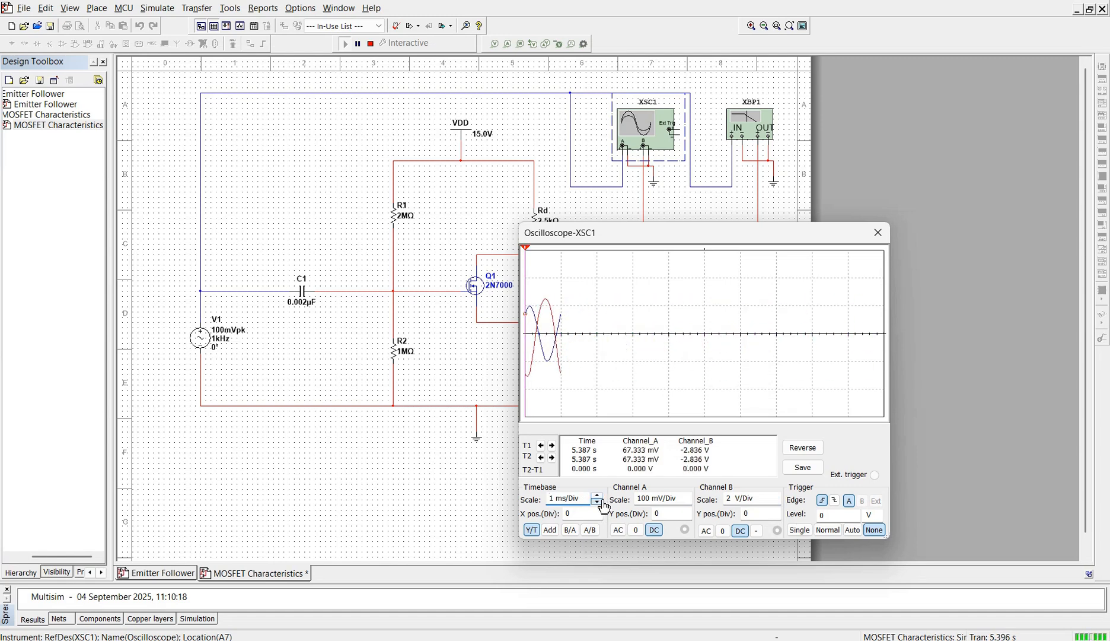
click(599, 504)
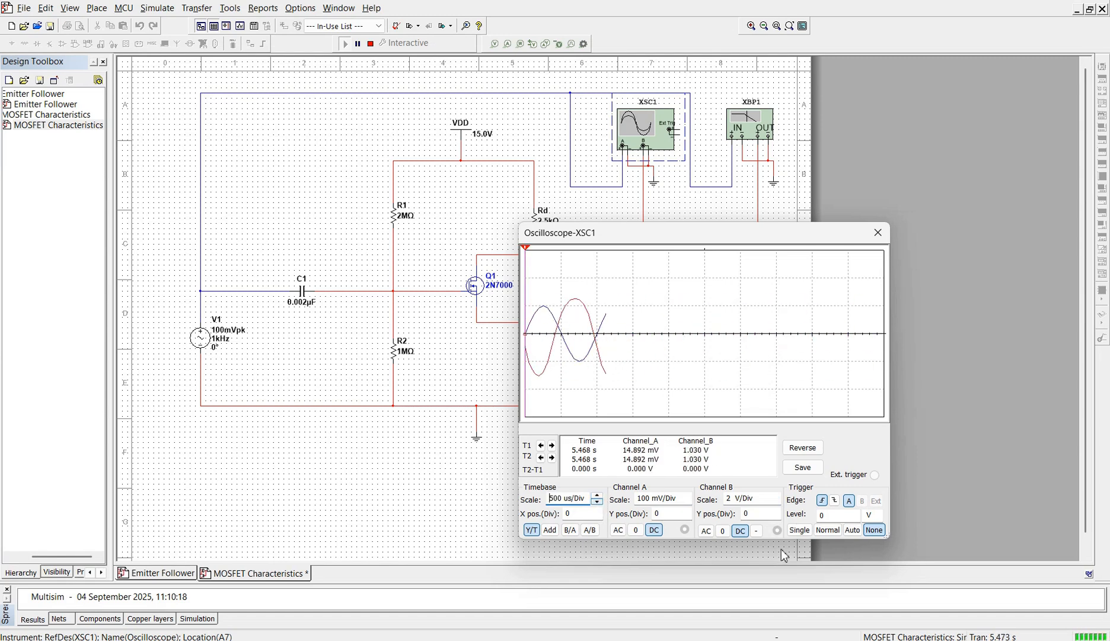
click(599, 504)
click(598, 497)
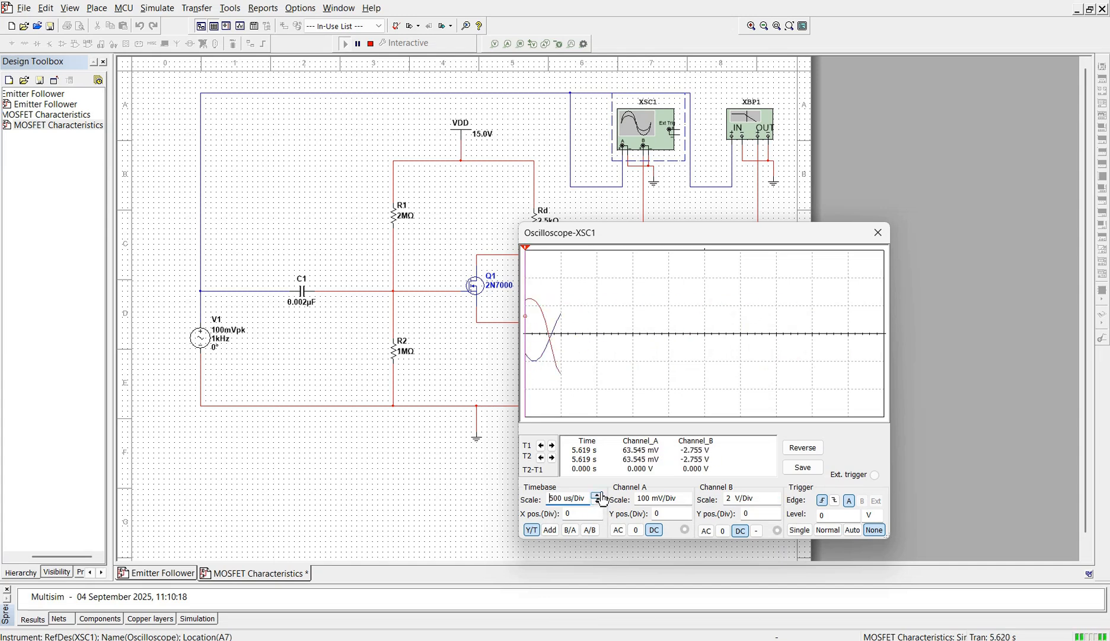
Set the oscilloscope's trigger to Single and raise the channel A trace to a Y position of 1 division.
click(800, 531)
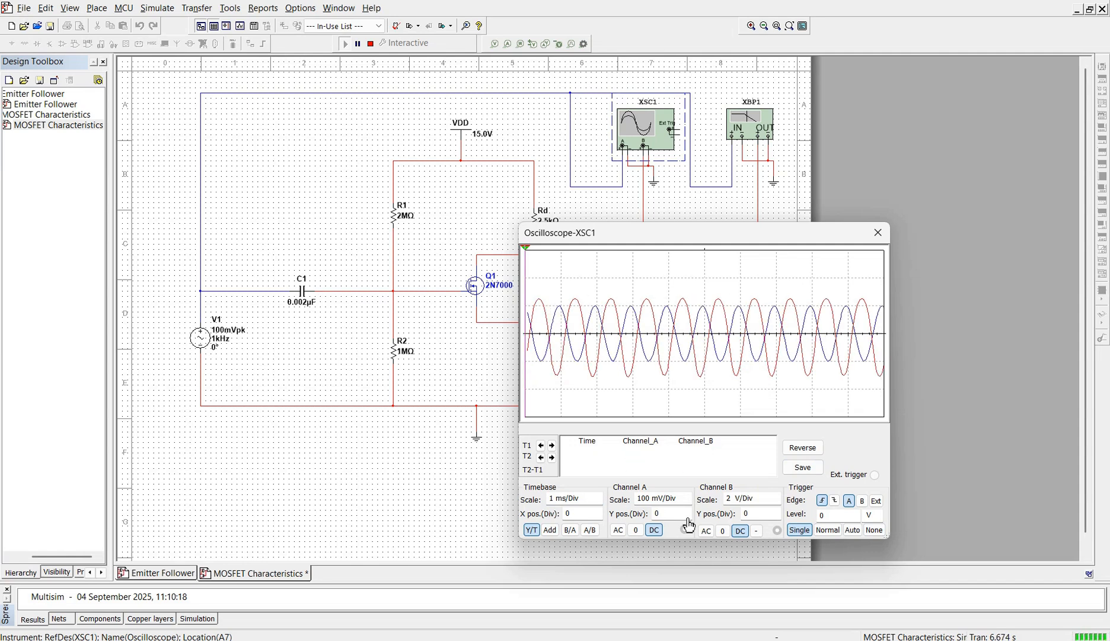
click(688, 523)
click(687, 516)
click(687, 517)
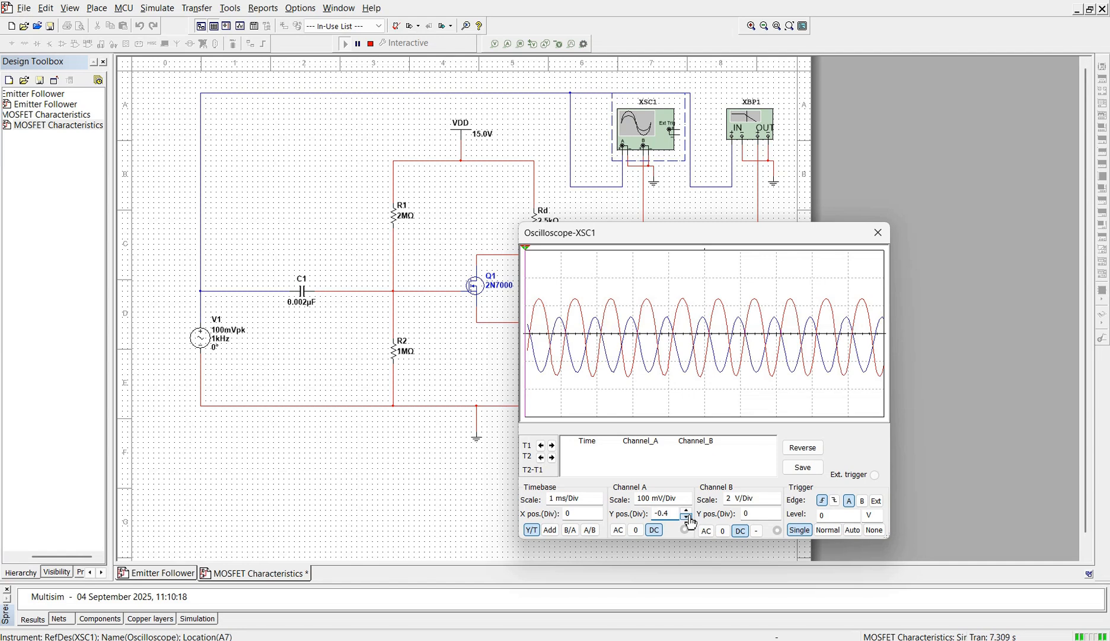
click(687, 510)
click(687, 511)
click(687, 511)
click(687, 510)
click(687, 511)
click(686, 510)
click(687, 511)
click(687, 511)
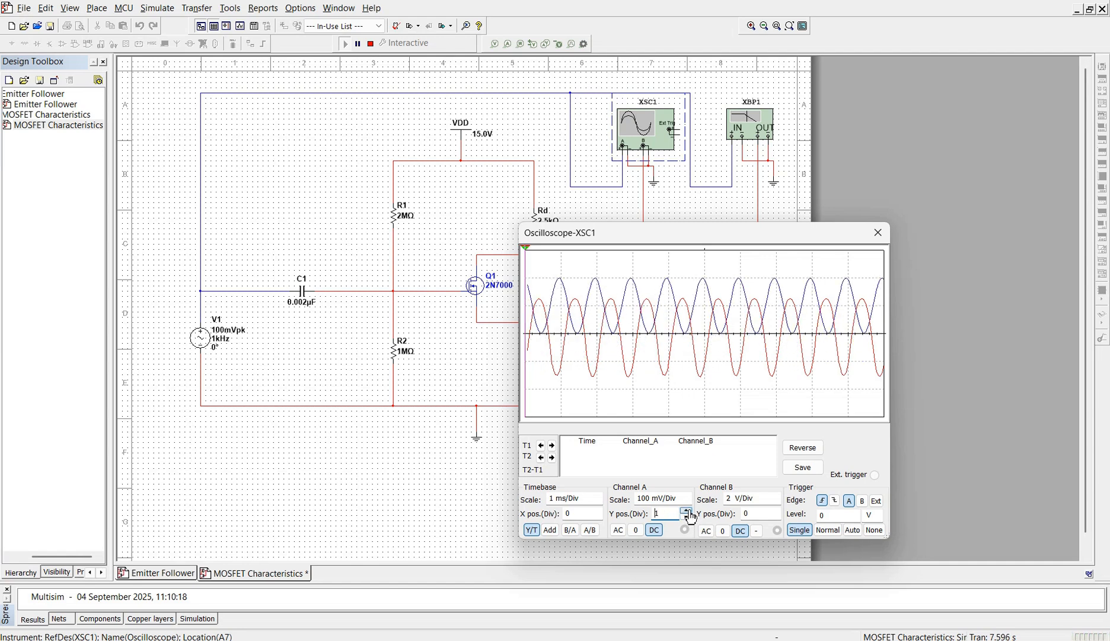
Lower the oscilloscope's channel B trace to a Y position of -1.4 divisions.
click(771, 515)
click(775, 511)
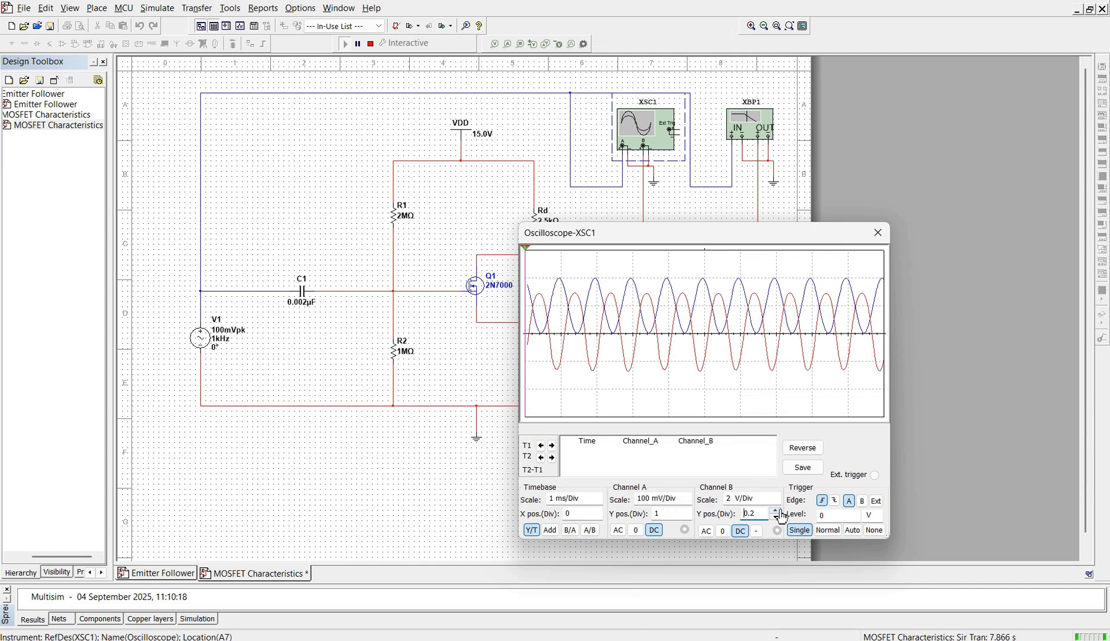
click(777, 518)
click(777, 517)
click(777, 517)
click(777, 517)
click(776, 517)
click(776, 517)
click(777, 518)
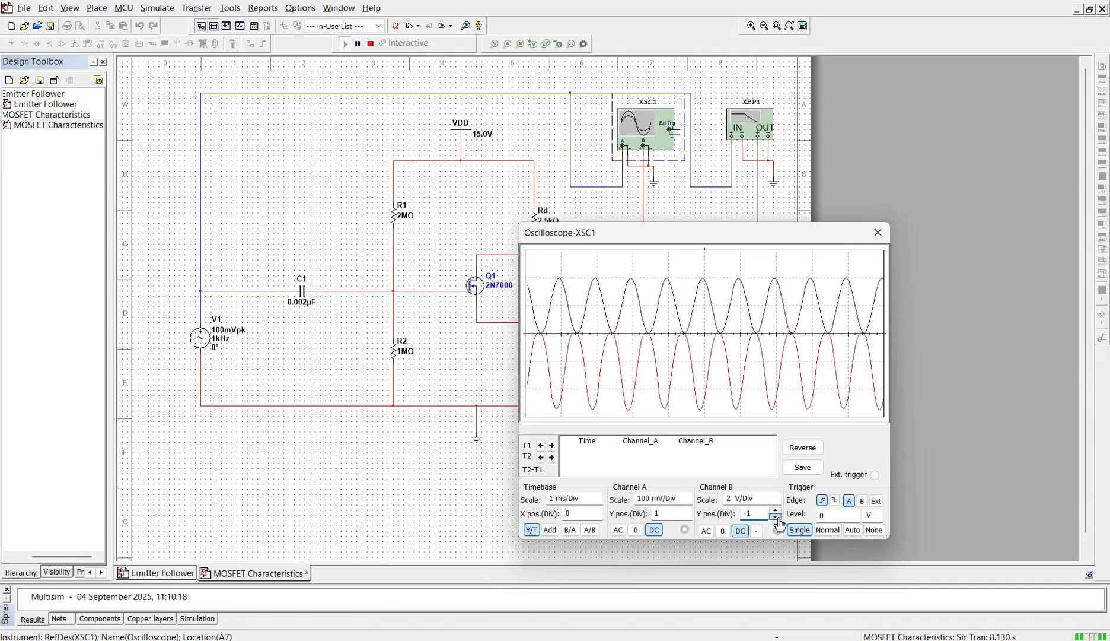
click(776, 517)
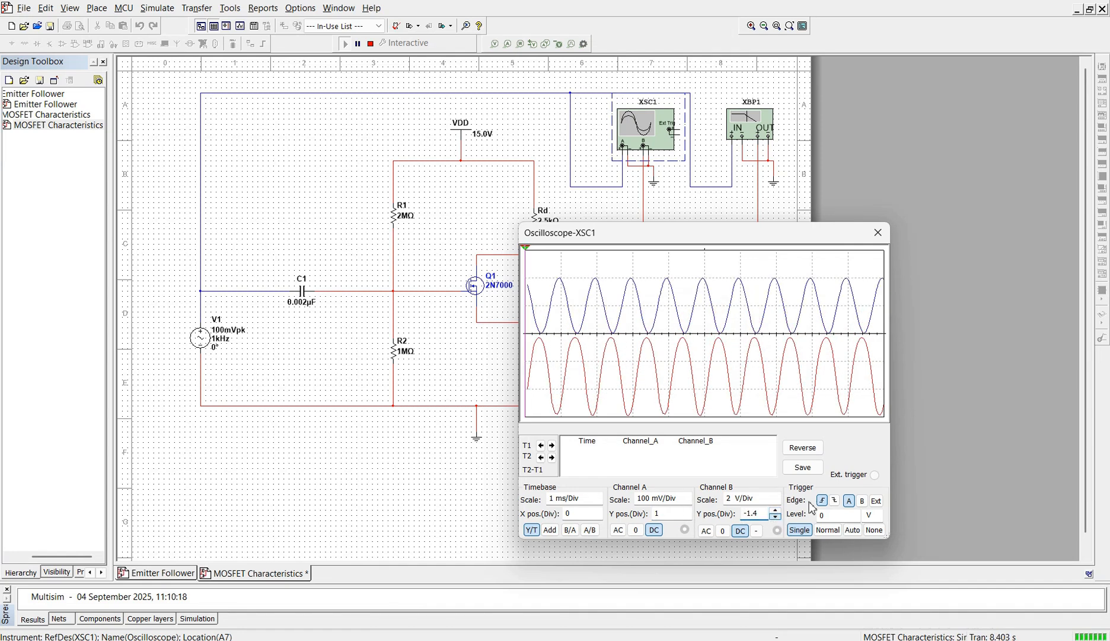
Measure both waveforms with cursors at a crest and a trough of the input trace, and return the cursors to the start.
drag(775, 240, 895, 170)
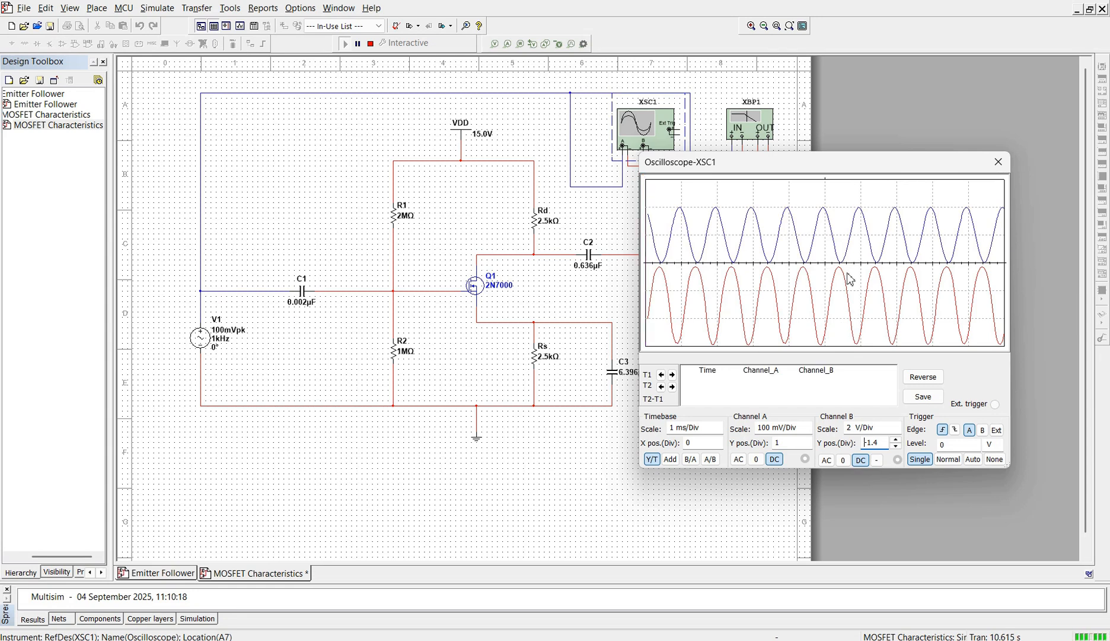
drag(643, 173, 669, 173)
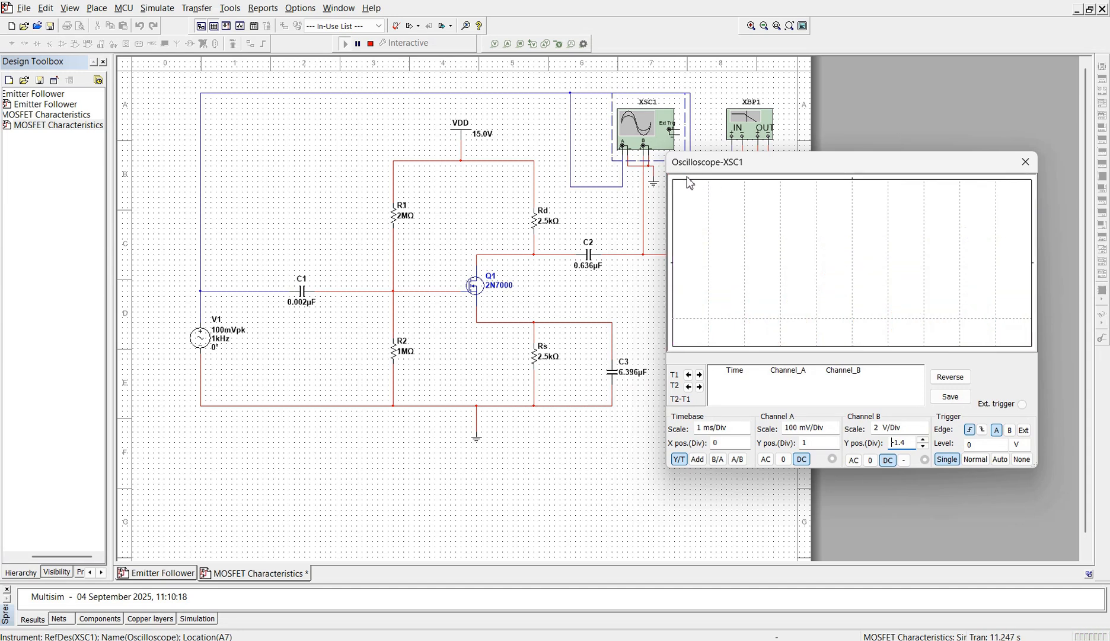
drag(673, 183, 744, 185)
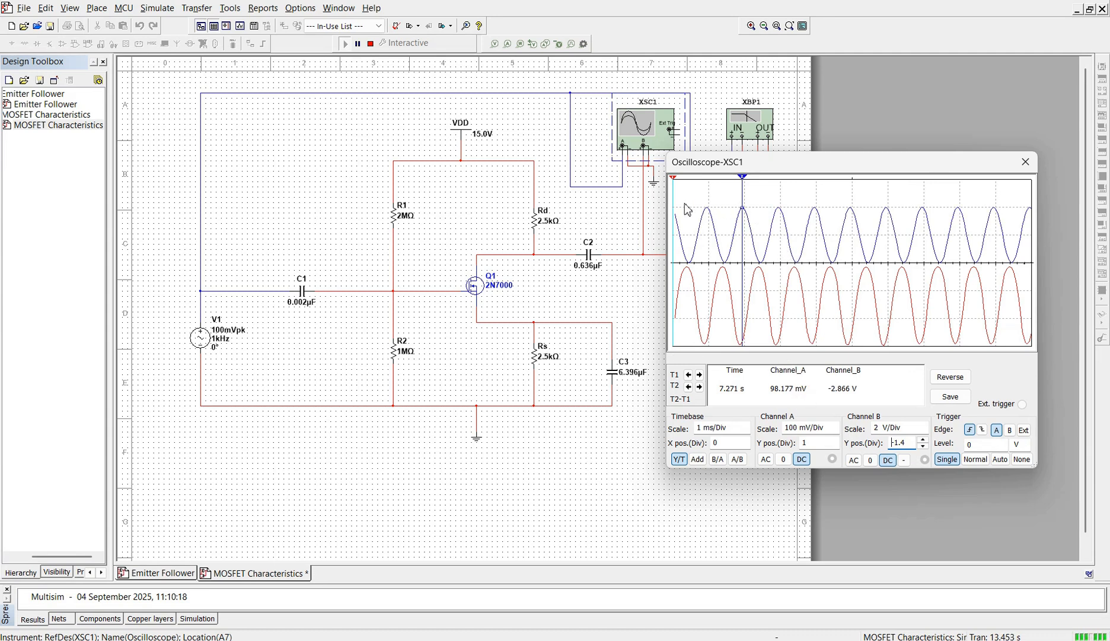
drag(675, 184, 797, 189)
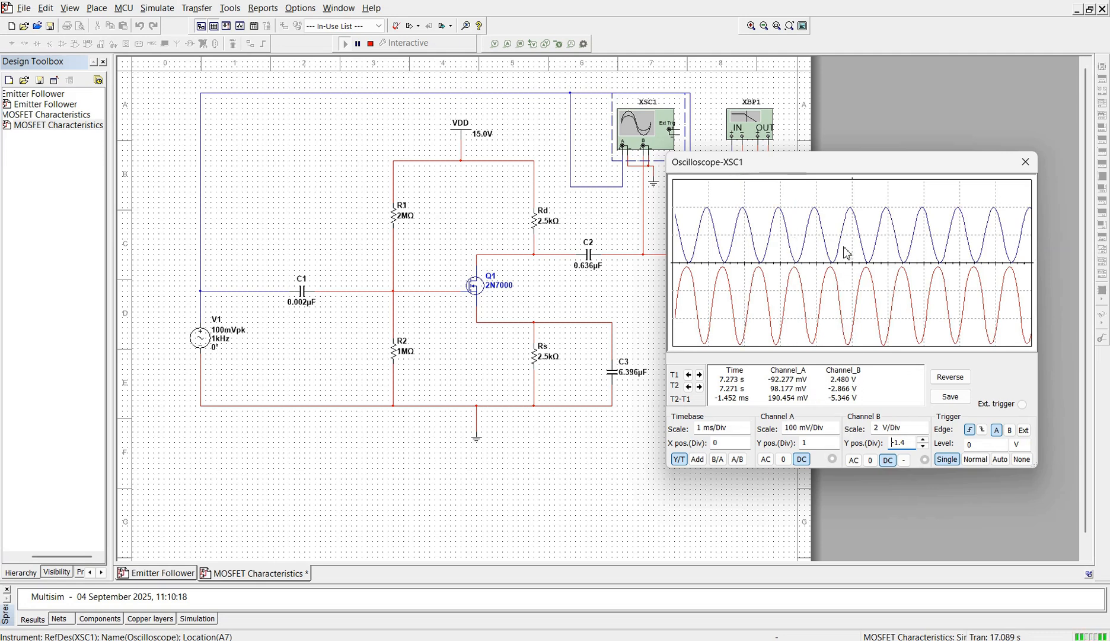
drag(742, 178, 669, 186)
drag(795, 178, 670, 179)
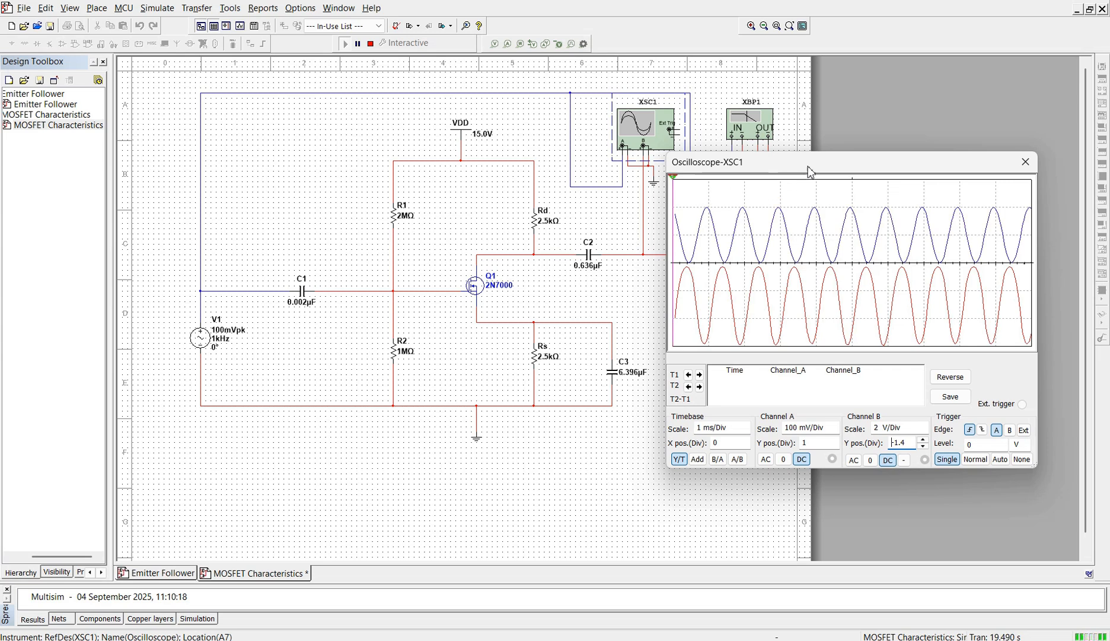
Stop the simulation and open the Bode plotter beside the oscilloscope display.
drag(807, 171, 264, 186)
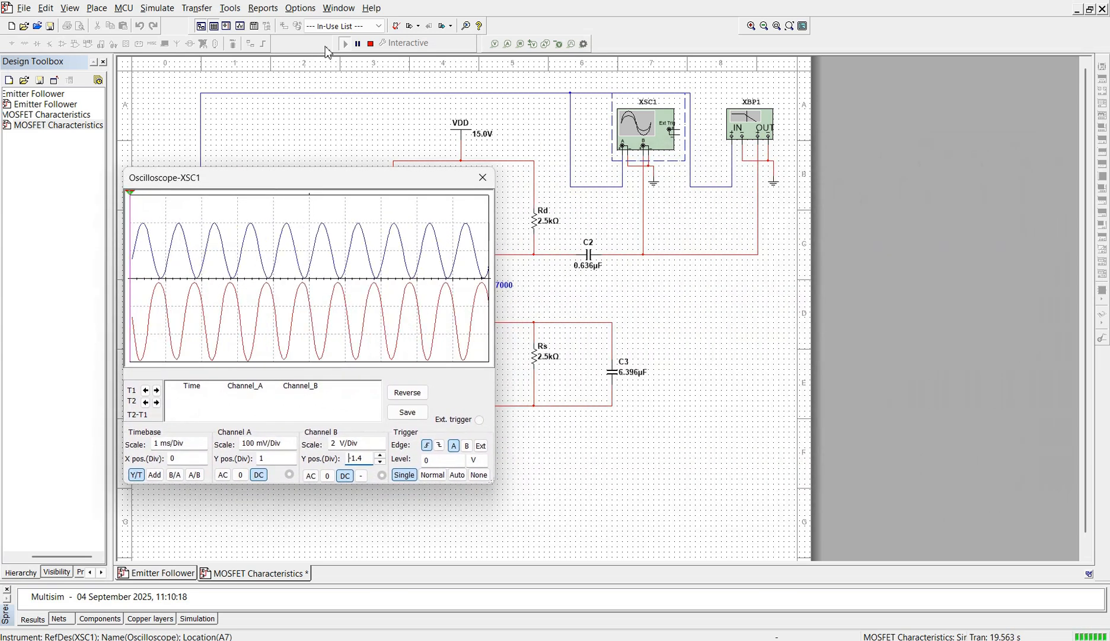
click(371, 44)
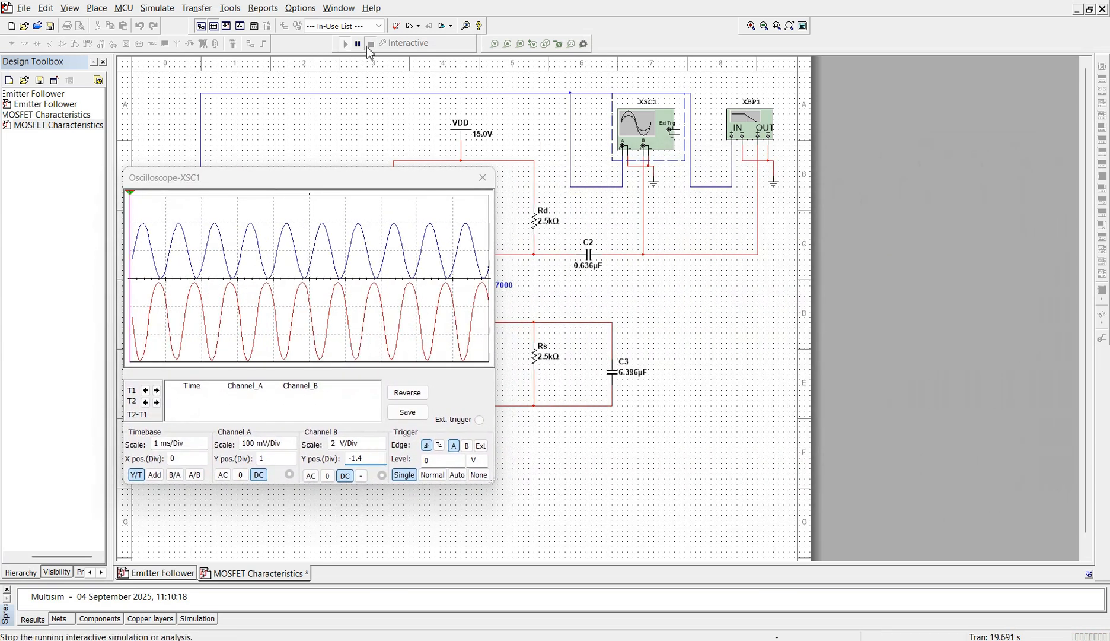
double_click(735, 135)
drag(640, 244, 856, 224)
Set the Bode plotter's horizontal range to a final frequency of 100 MHz and an initial frequency of 20 Hz.
click(824, 303)
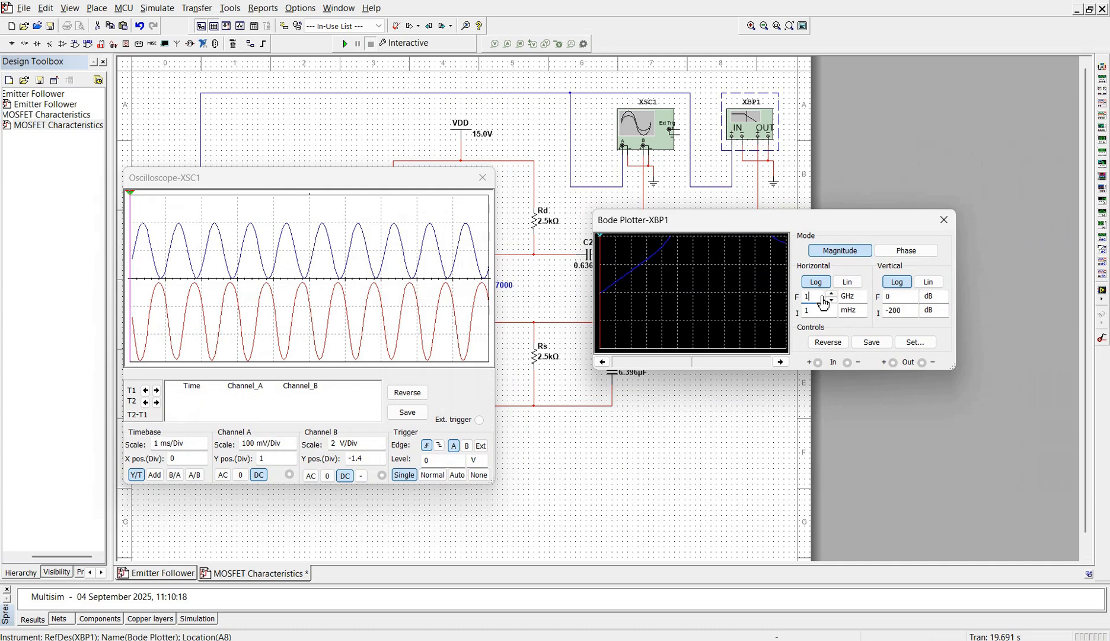
text(00)
click(853, 296)
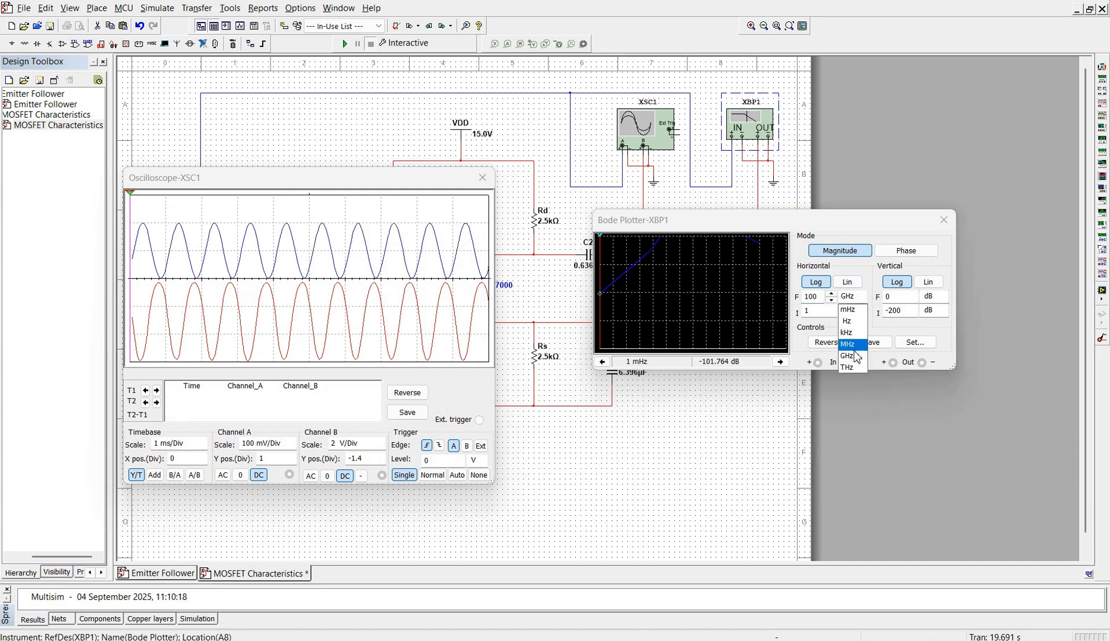
click(853, 348)
click(817, 314)
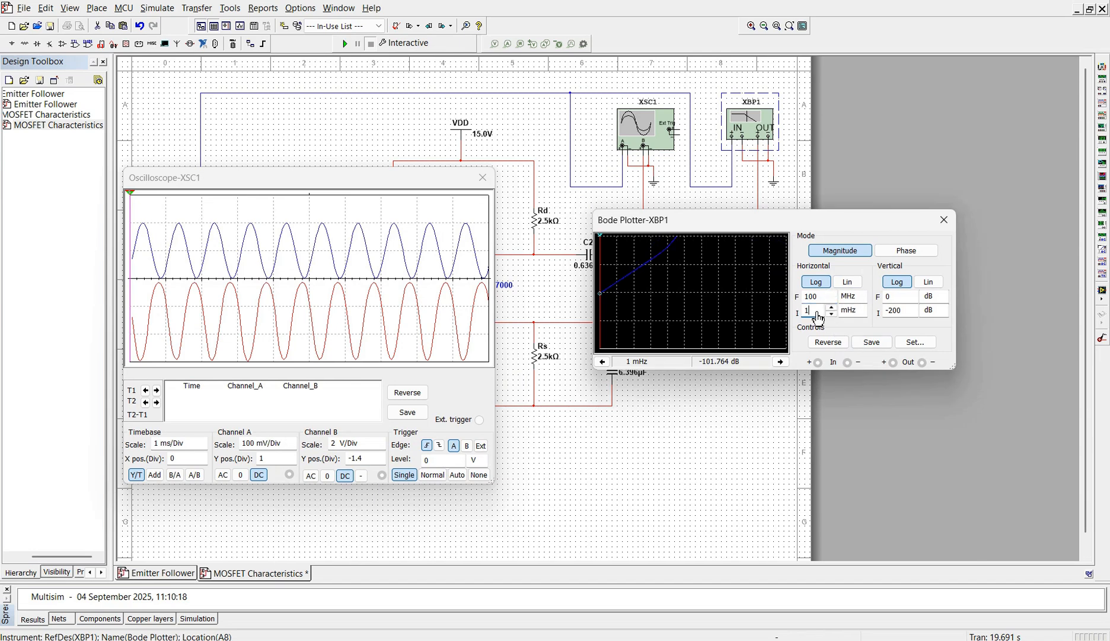
text(20)
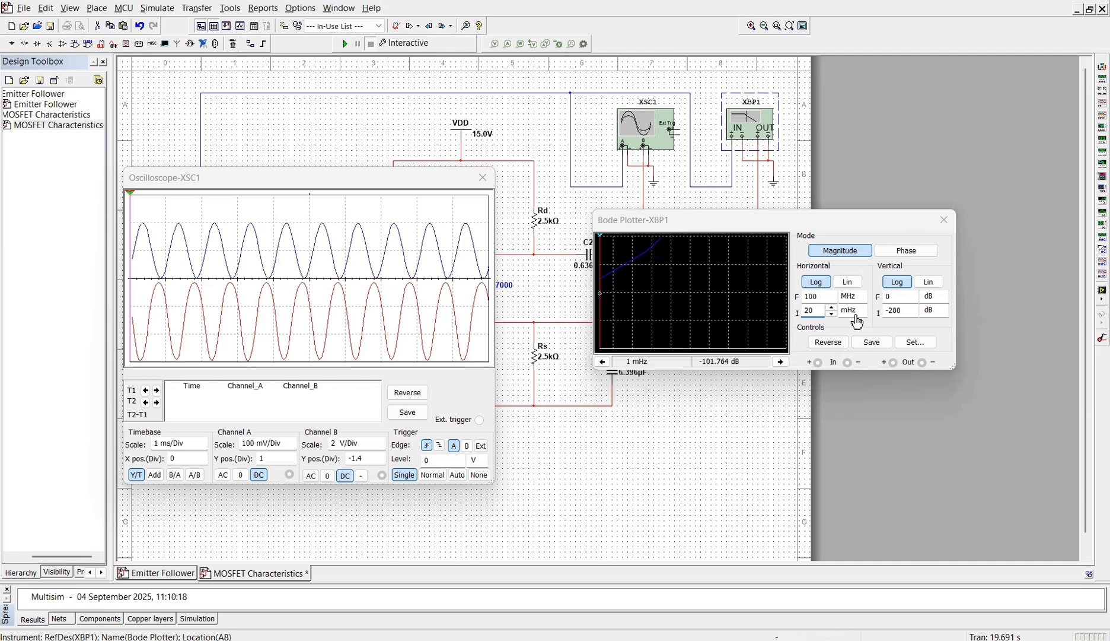
click(852, 310)
click(847, 274)
Set the Bode plotter's vertical range to a final value of 40 dB and an initial value of 0 dB.
click(905, 299)
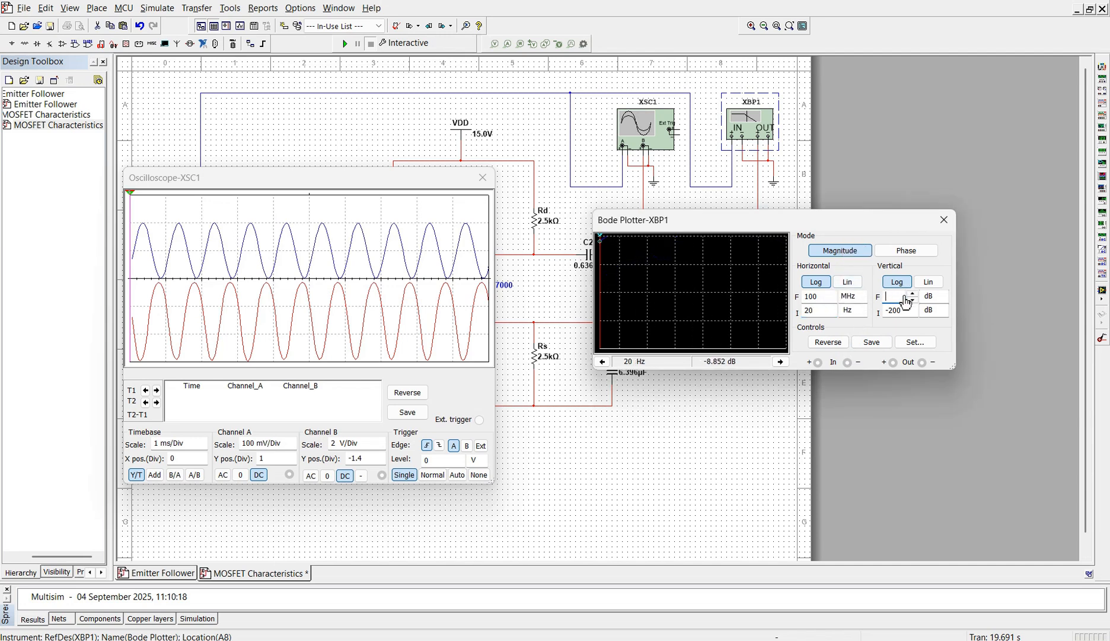
text(40)
click(901, 313)
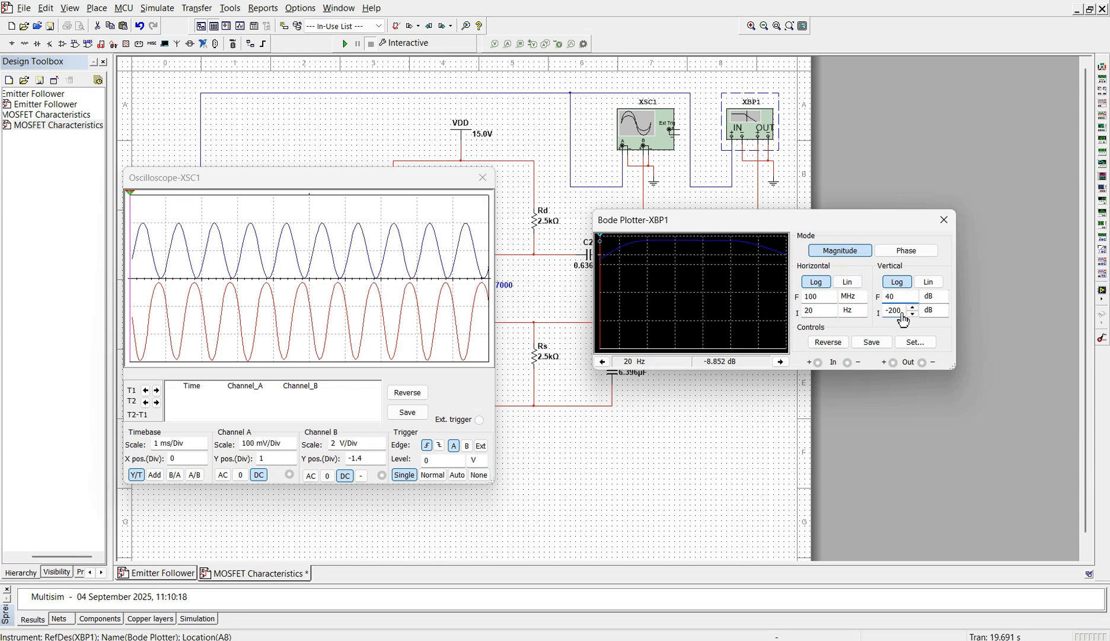
text(0)
click(890, 439)
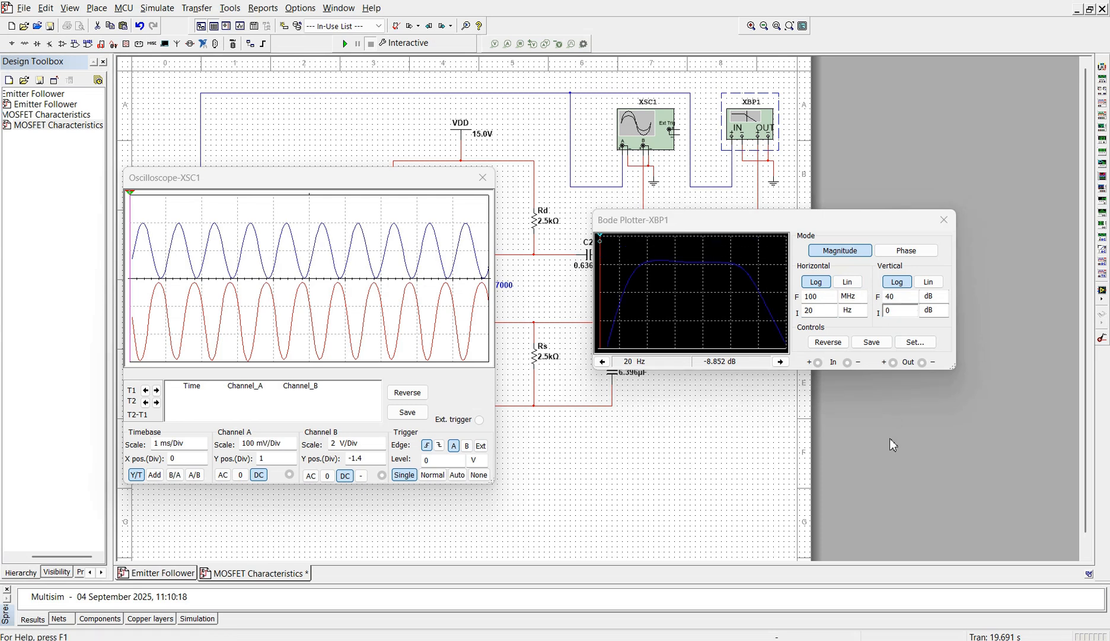
Reverse the Bode plotter's display background and move its cursor along the magnitude curve into the flat mid-band.
click(834, 346)
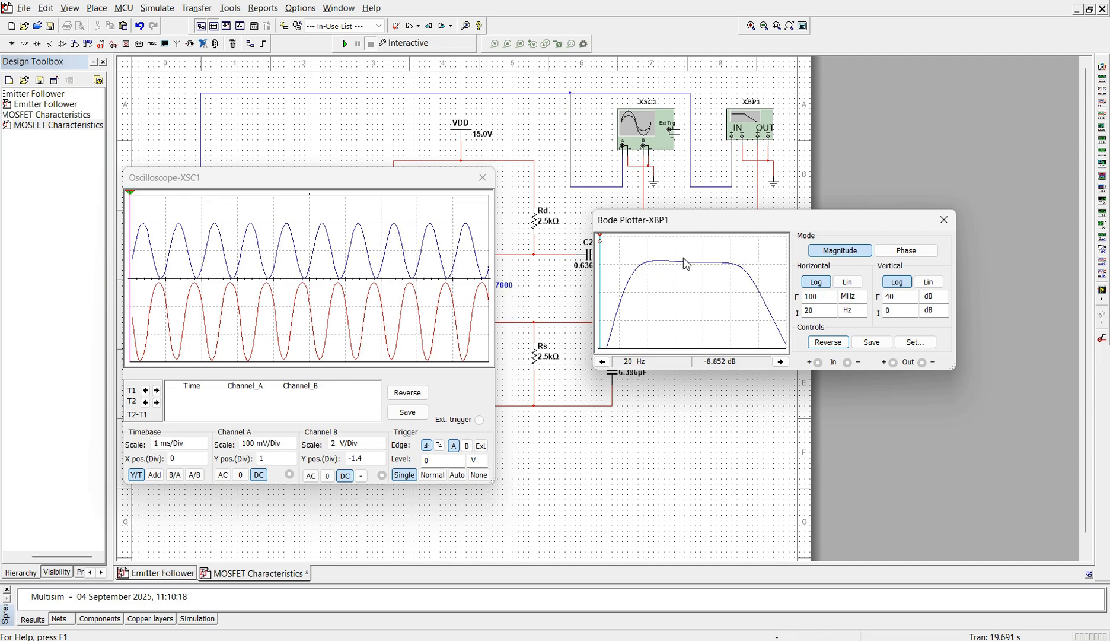
drag(600, 243, 631, 249)
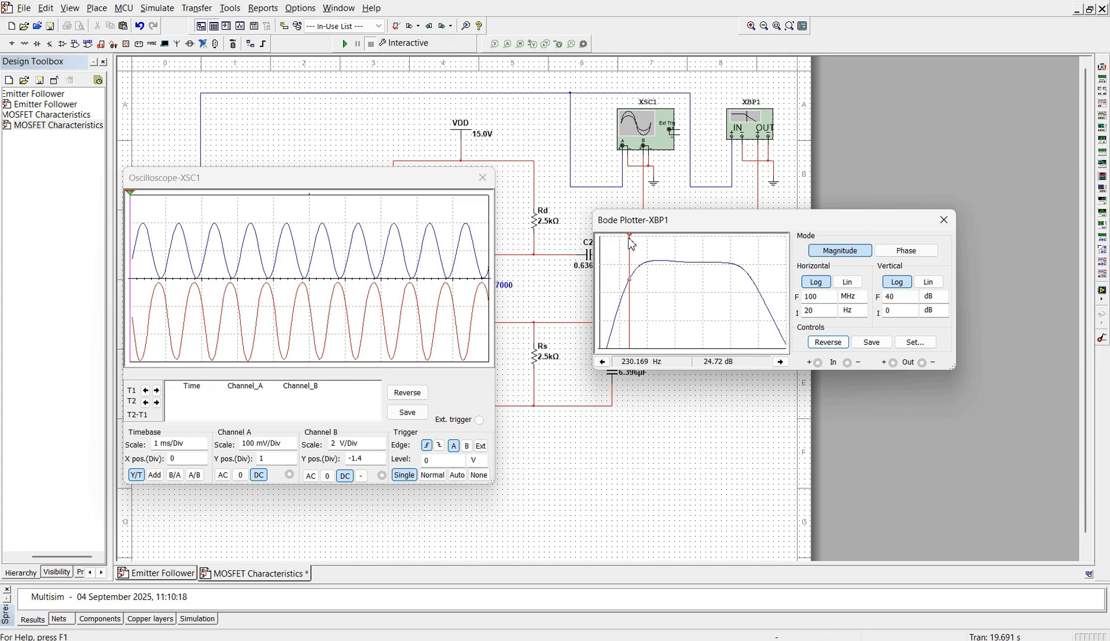
drag(629, 236, 637, 236)
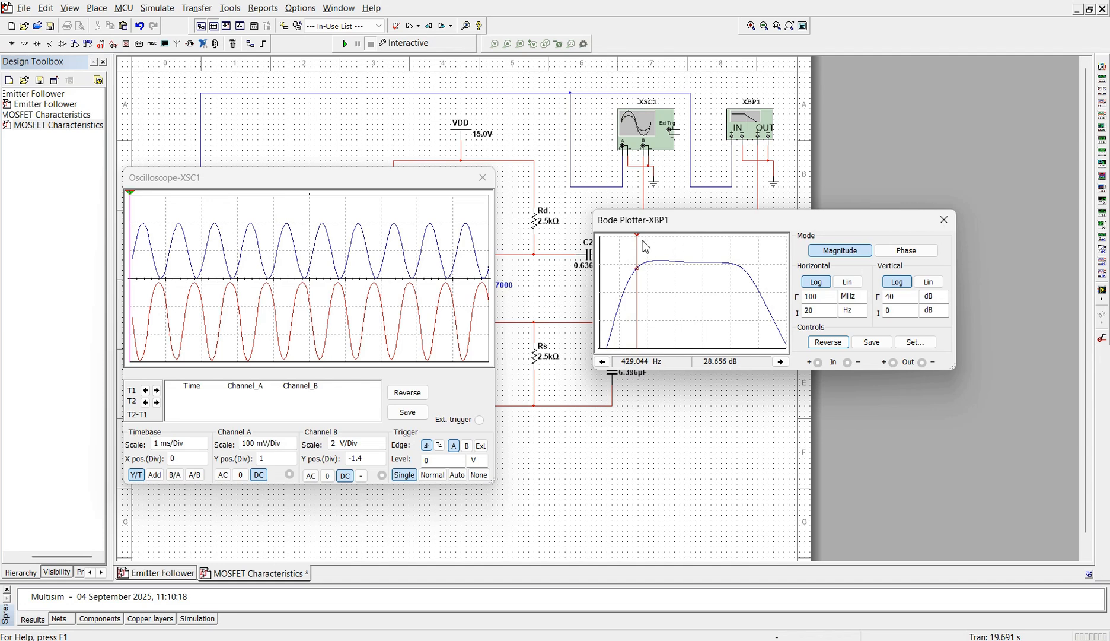
drag(640, 238, 672, 242)
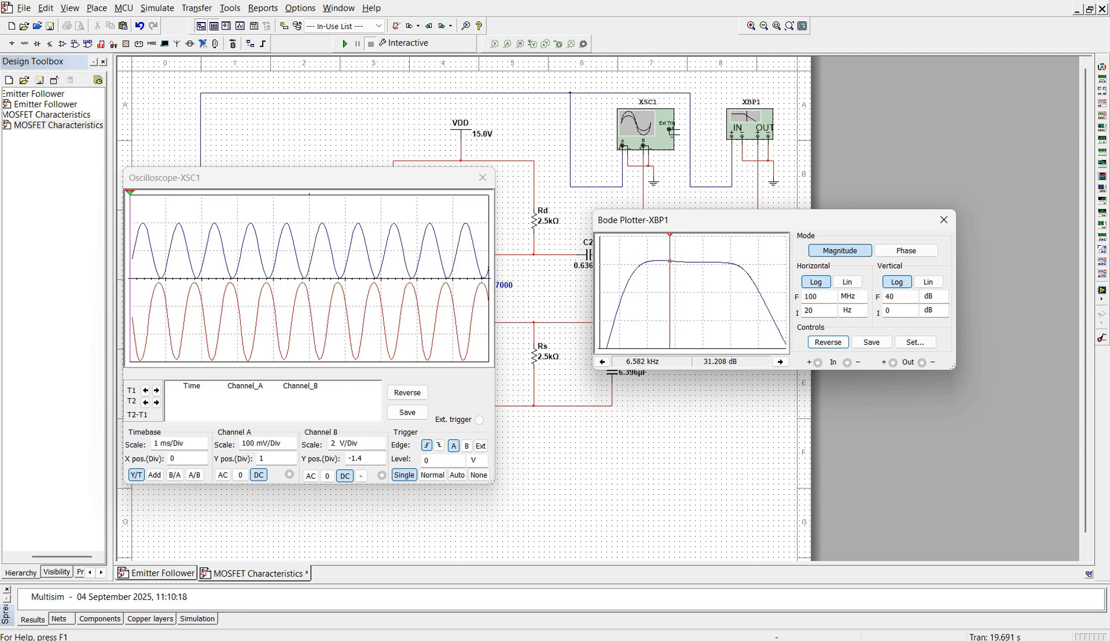
Switch to the PowerPoint results slide and enter 31 dB as the maximum mid-band gain in the table.
mouse_move(700, 638)
click(694, 570)
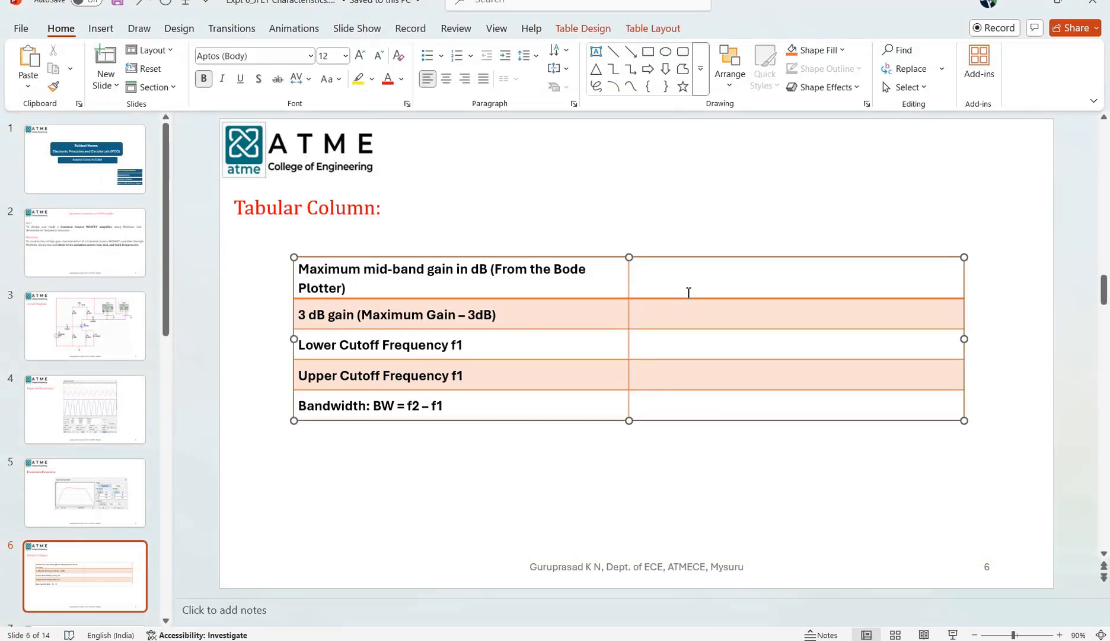
text(31 dB)
Switch back to Multisim and move the Bode plotter's cursor to the lower 3 dB point of the magnitude curve.
key(alt+Tab)
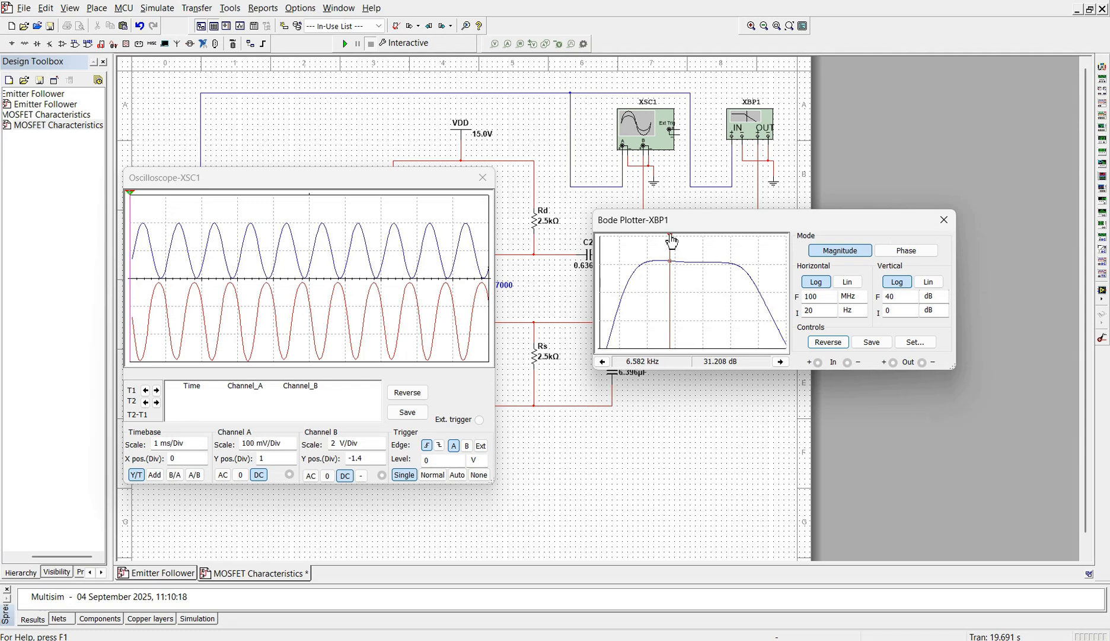
drag(671, 242, 639, 246)
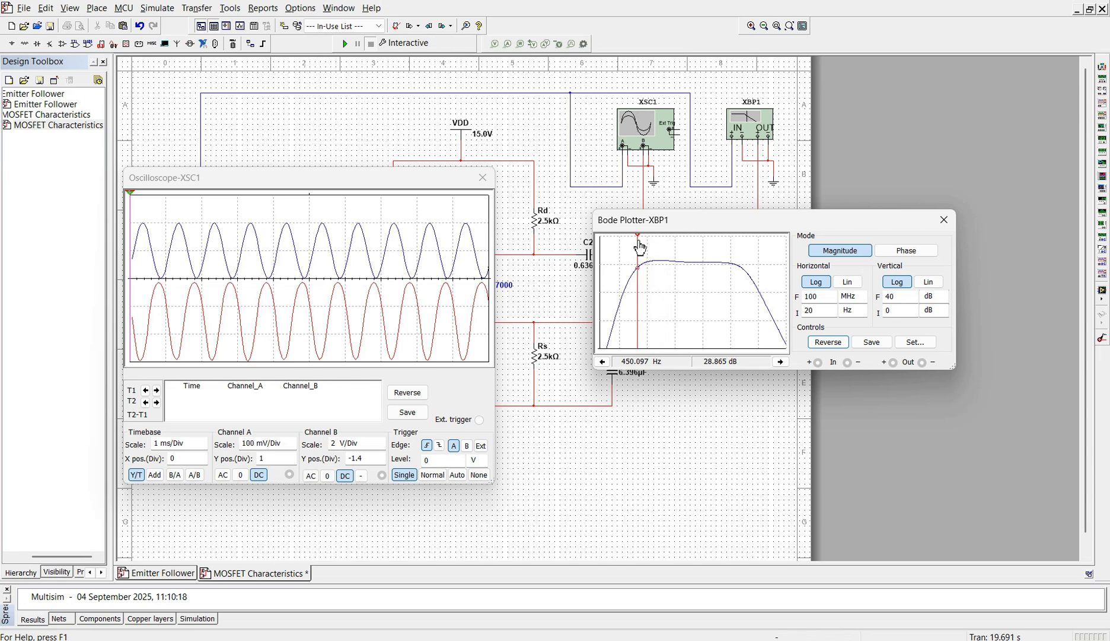
drag(640, 248, 639, 248)
Return to the PowerPoint results table and place the text cursor in the empty value cell for 3 dB gain.
key(alt+Tab)
click(686, 312)
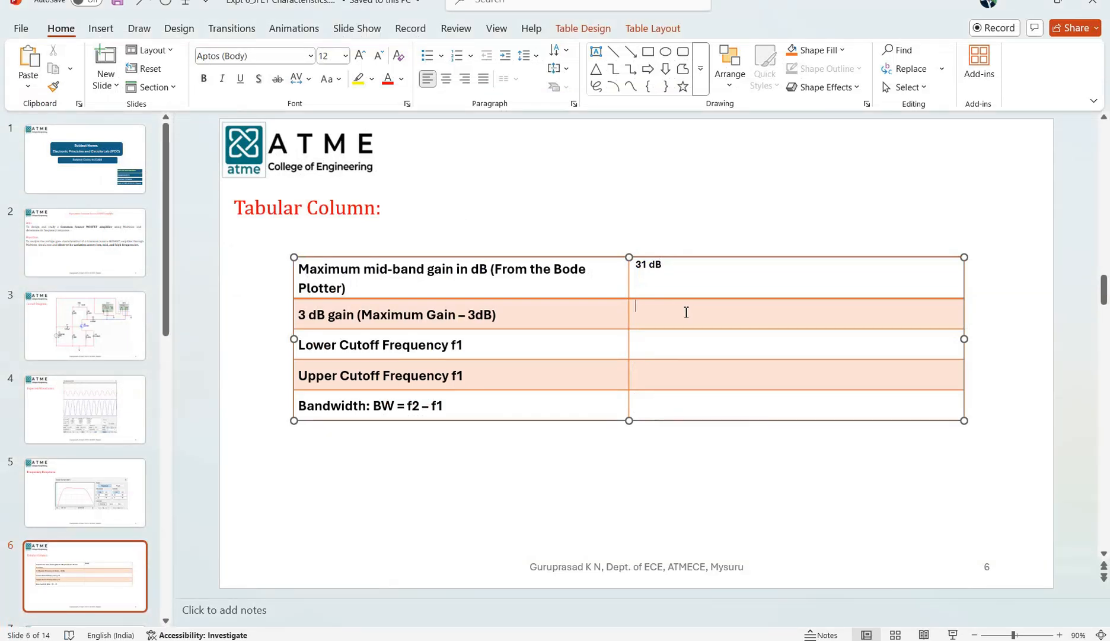
text(429)
key(BackSpace)
key(BackSpace)
key(BackSpace)
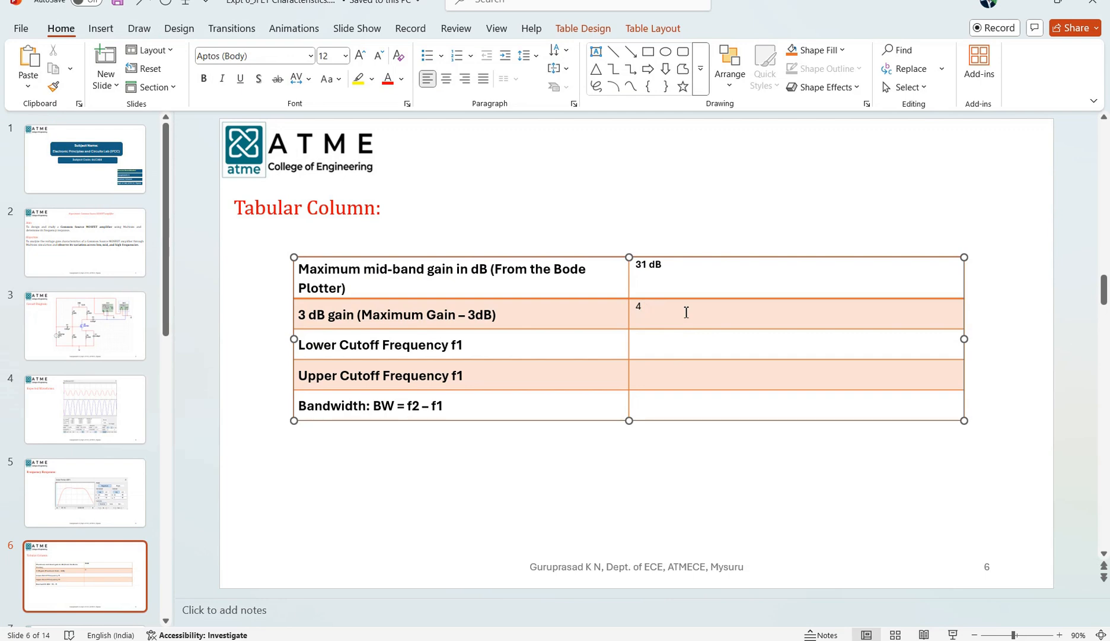